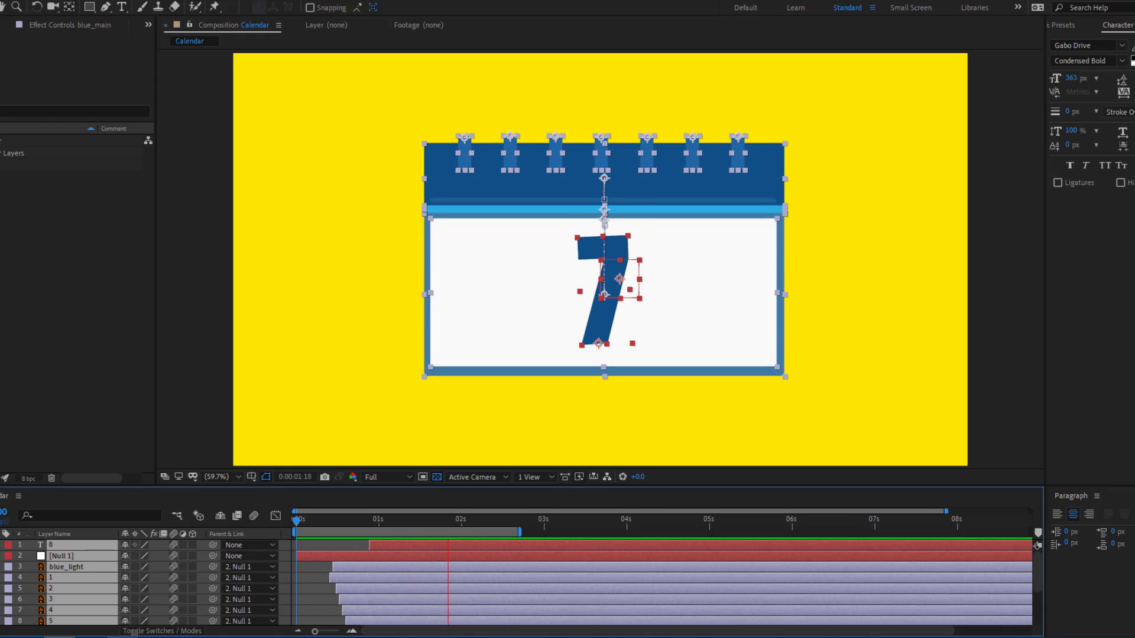
Enlarge the composition viewer full-screen to watch the finished calendar animation.
key("grave")
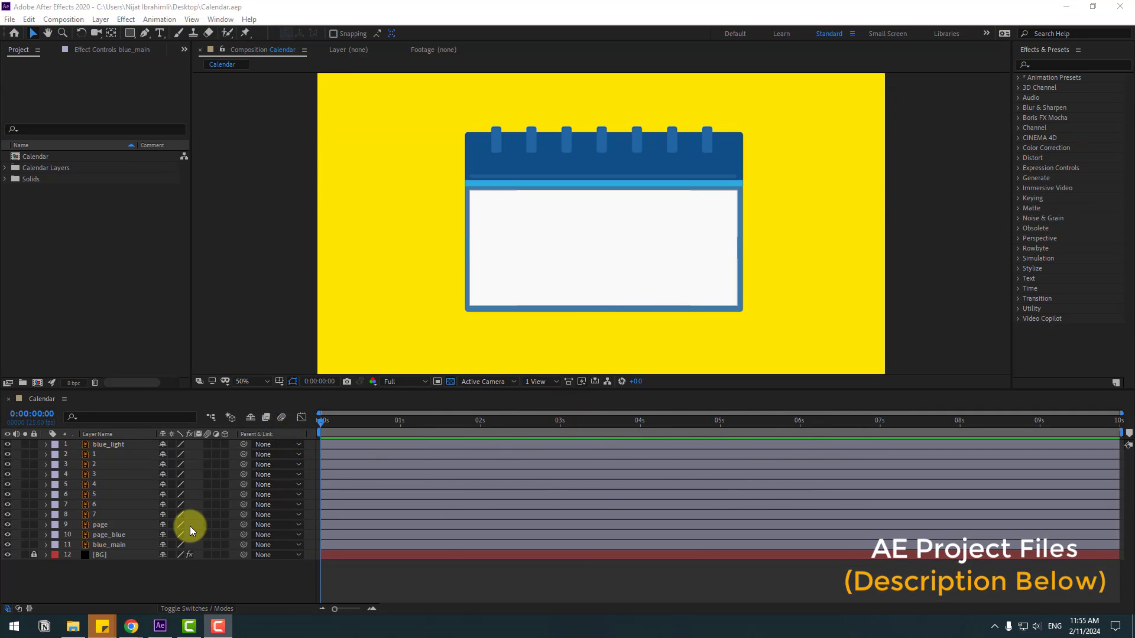
Solo blue_main and keyframe its Scale, starting at 0% width at frame 15.
left_click(118, 546)
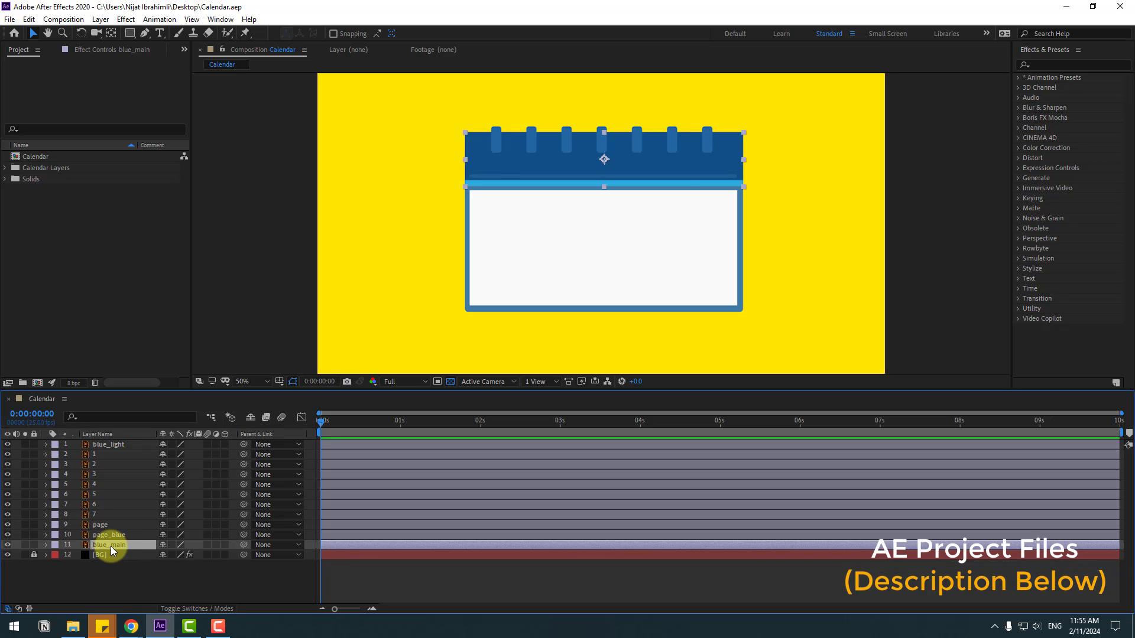
left_click(25, 545)
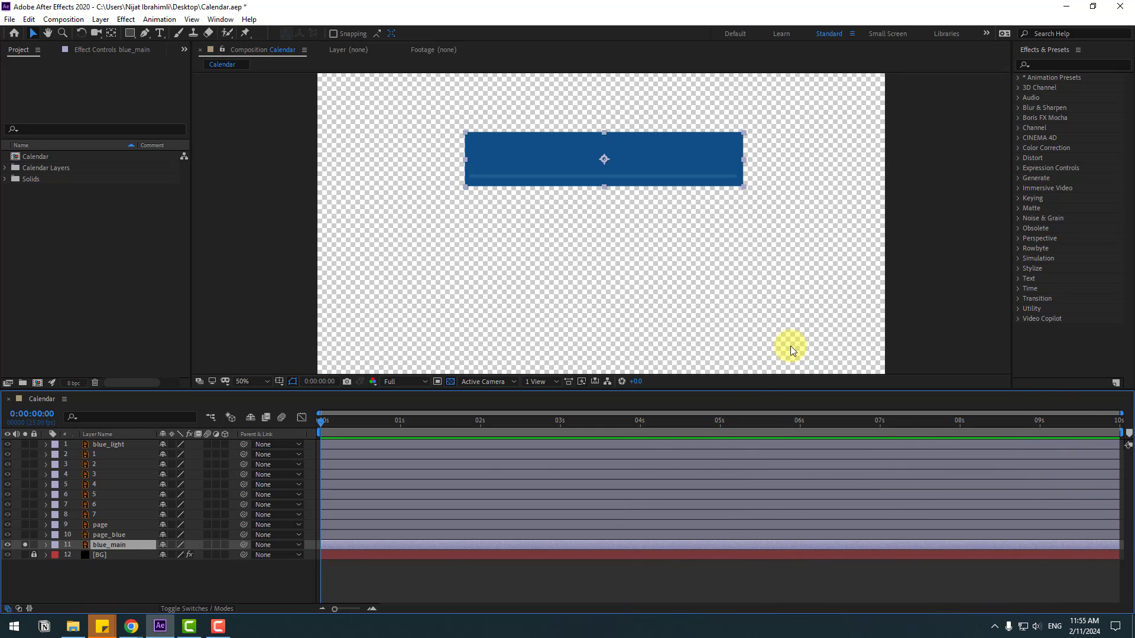
key("s")
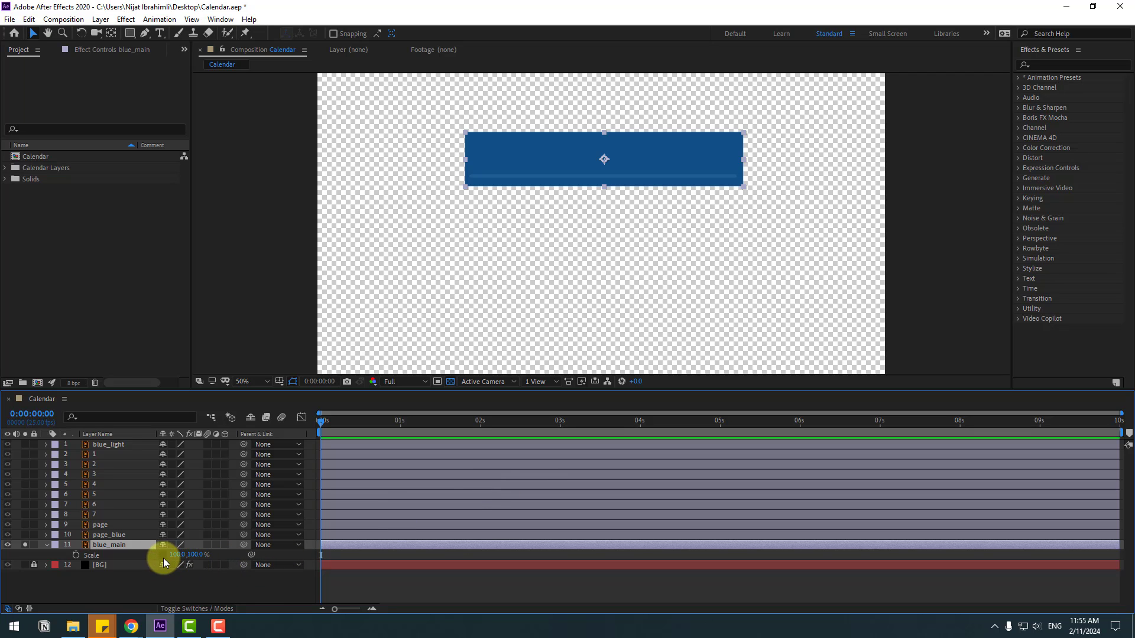
mouse_move(336, 420)
left_mouse_down()
mouse_move(369, 422)
mouse_move(321, 421)
left_mouse_up()
left_click(76, 557)
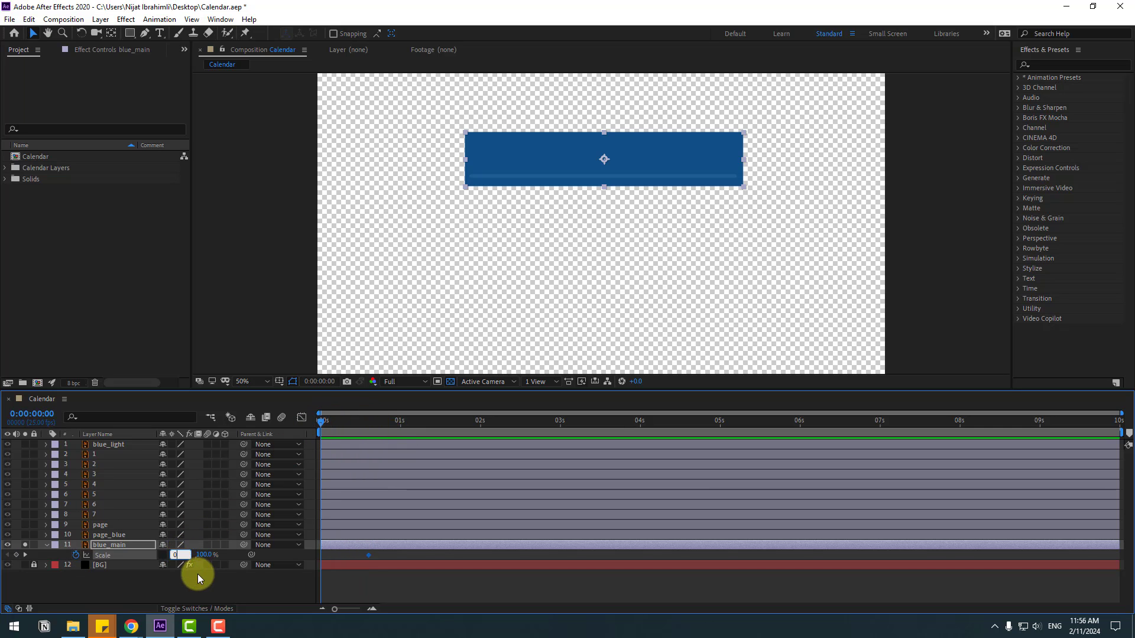
type("0")
key("Return")
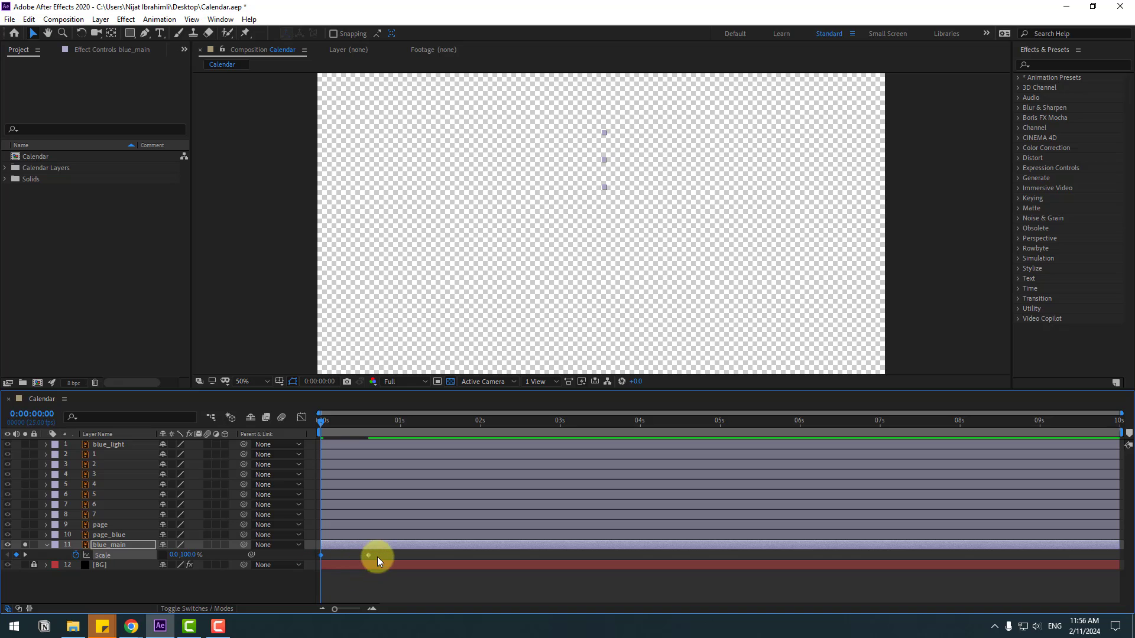
Apply Easy Ease to the Scale keyframes and steepen their speed curve, then preview.
right_click(321, 555)
mouse_move(325, 549)
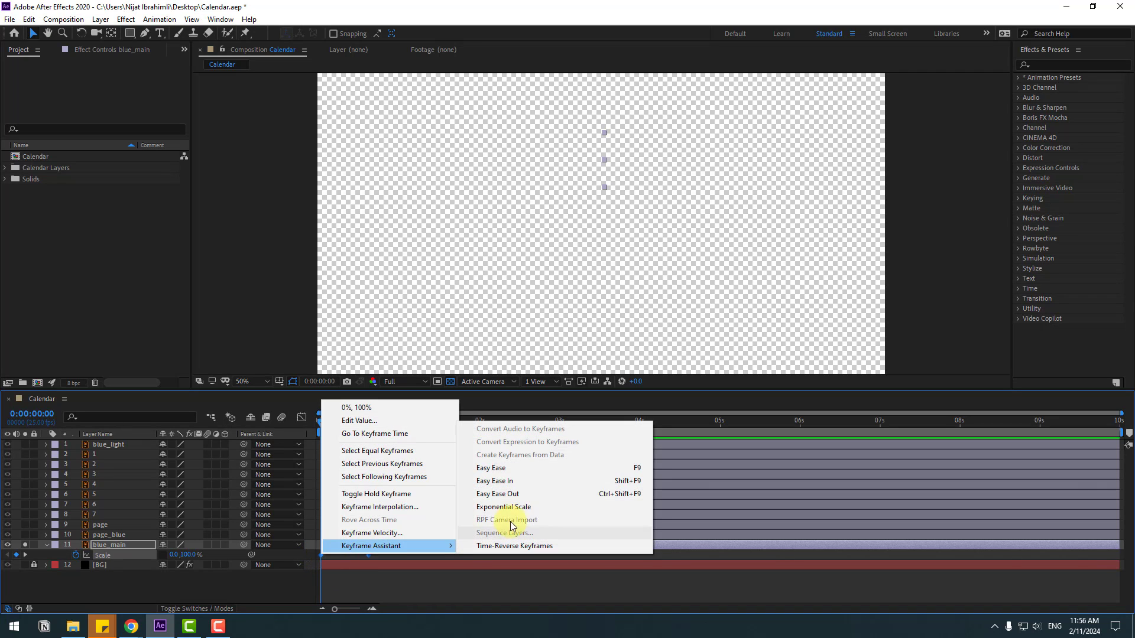
left_click(592, 470)
left_click(301, 419)
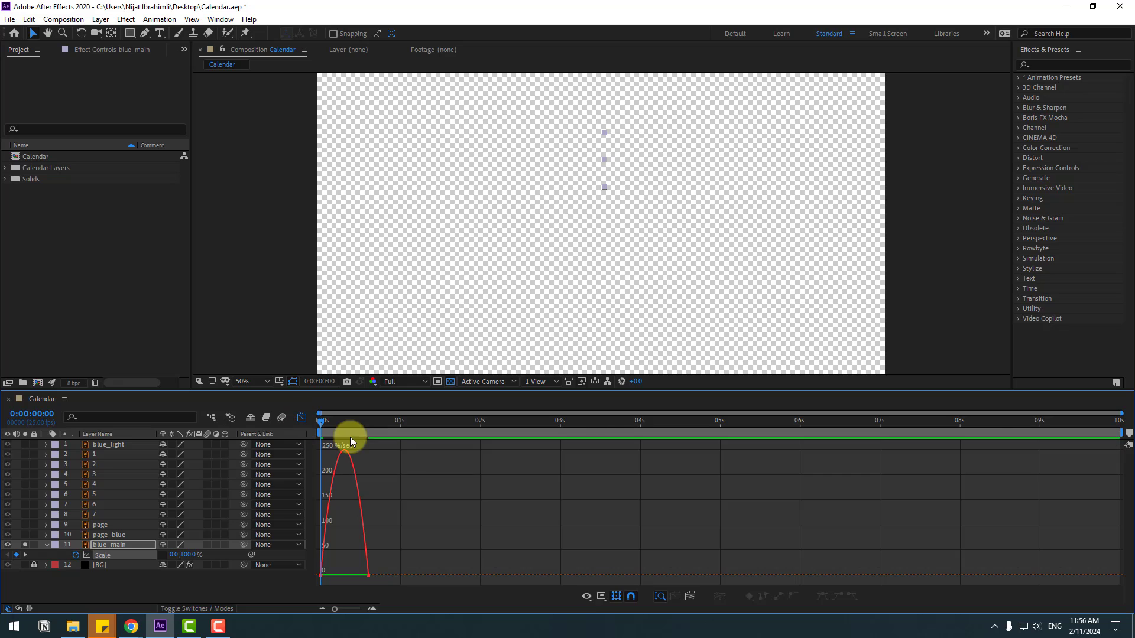
scroll(448, 508, "up", 5)
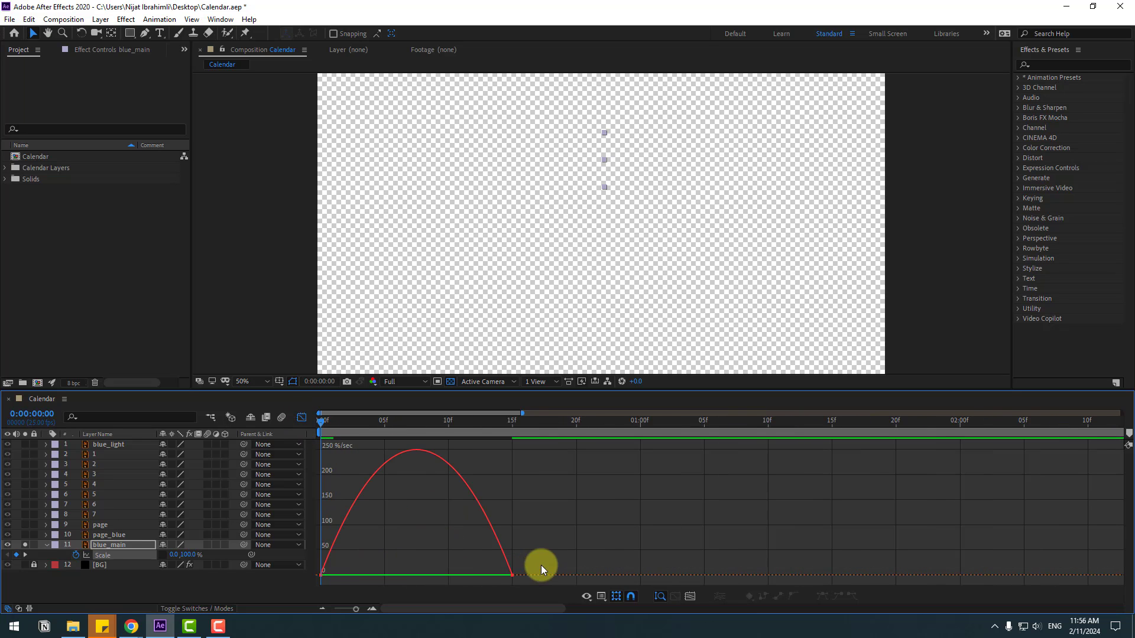
left_click_drag(547, 556, 375, 573)
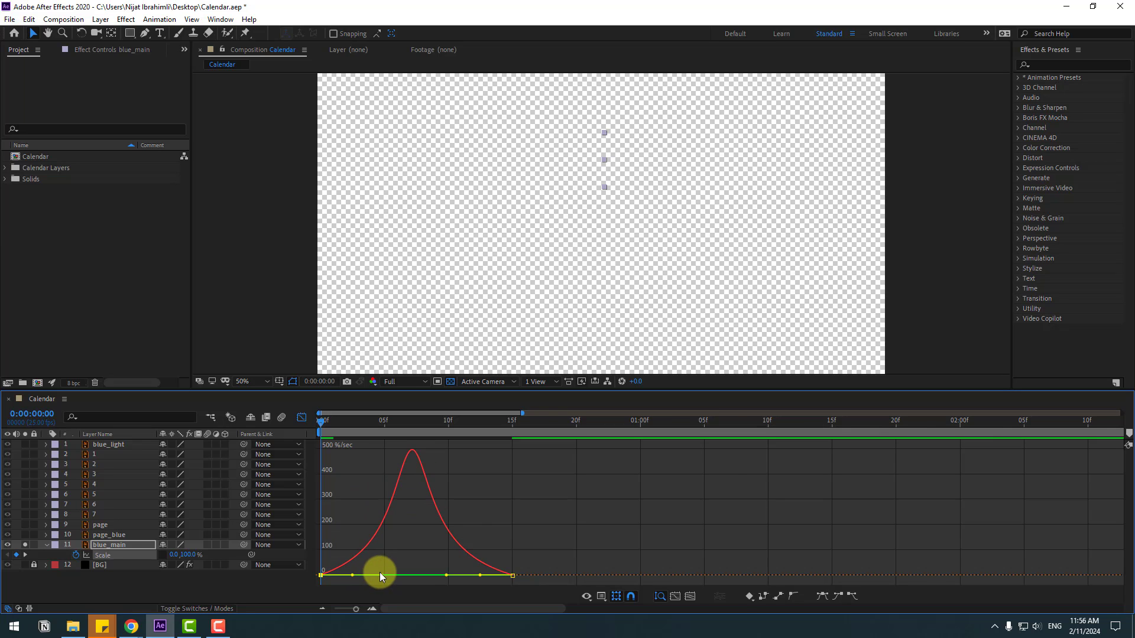
scroll(481, 531, "down", 3)
key("space")
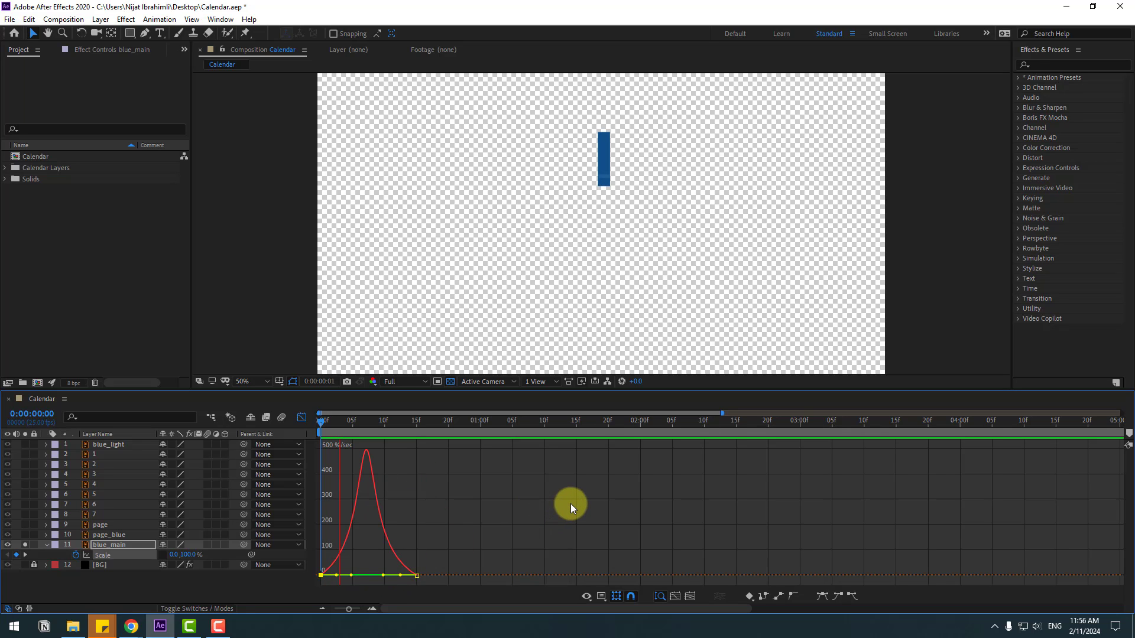
key("space")
Move the end Scale keyframe later, to about 1 second, and preview.
left_click(297, 417)
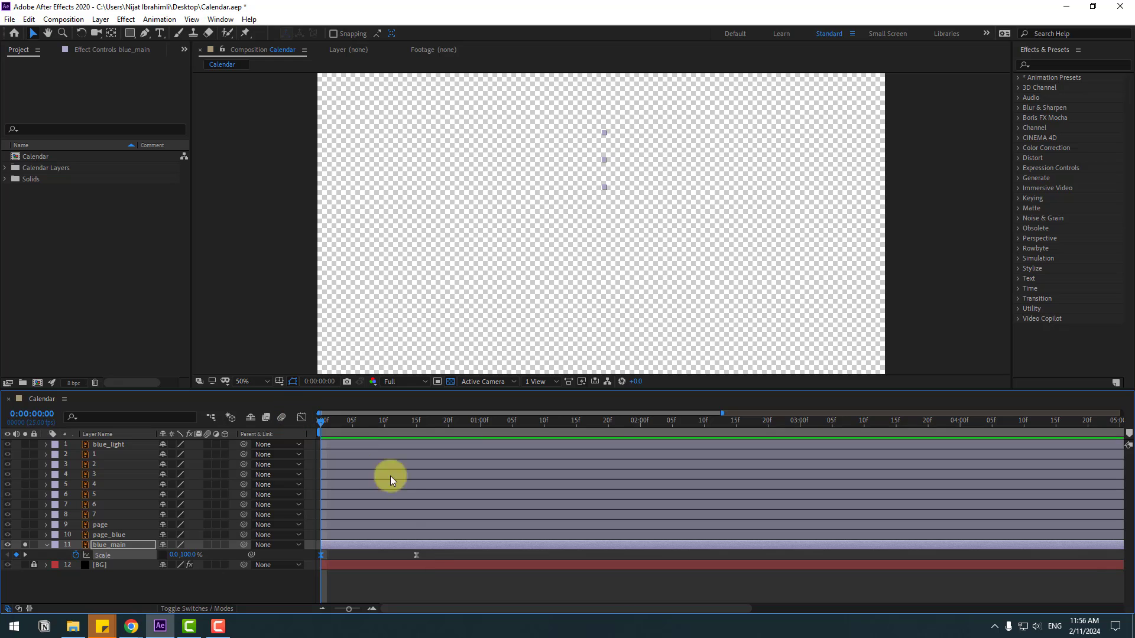
left_click_drag(420, 555, 540, 549)
key("space")
key("space")
Solo the page layer and move its anchor point to its top edge with Pan Behind.
left_click(108, 526)
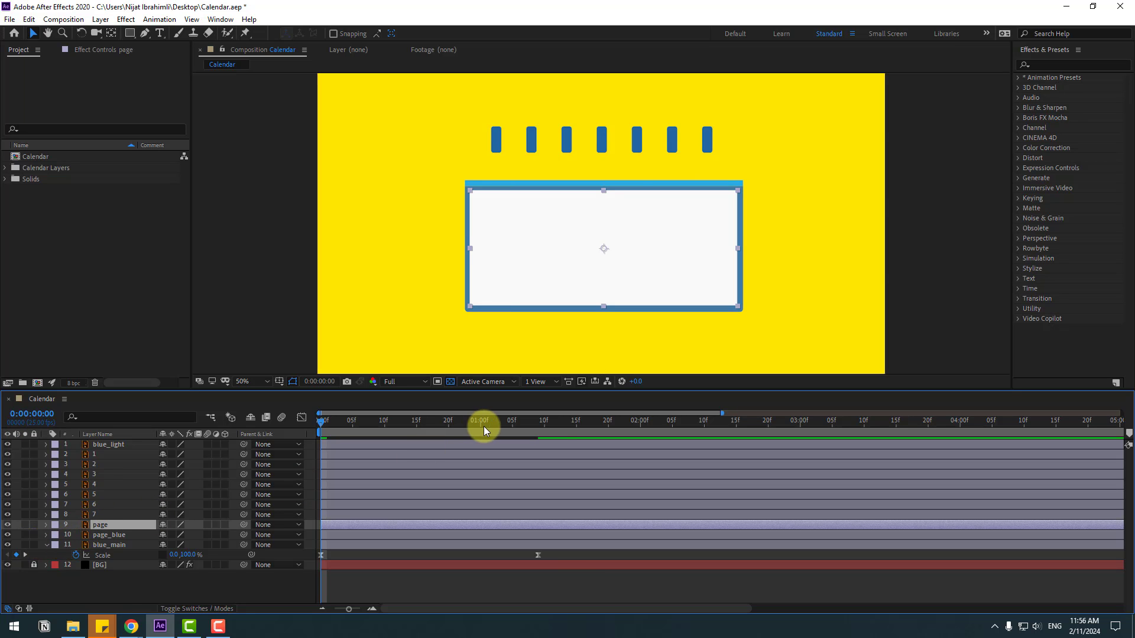
left_click_drag(483, 427, 587, 428)
left_click(24, 525)
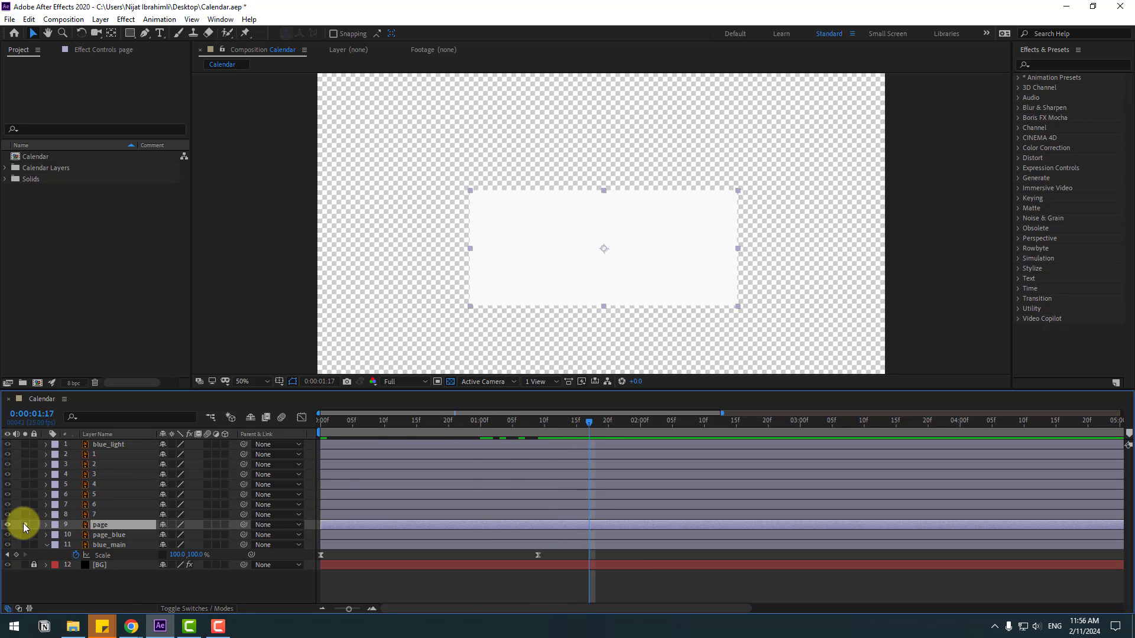
left_click(112, 34)
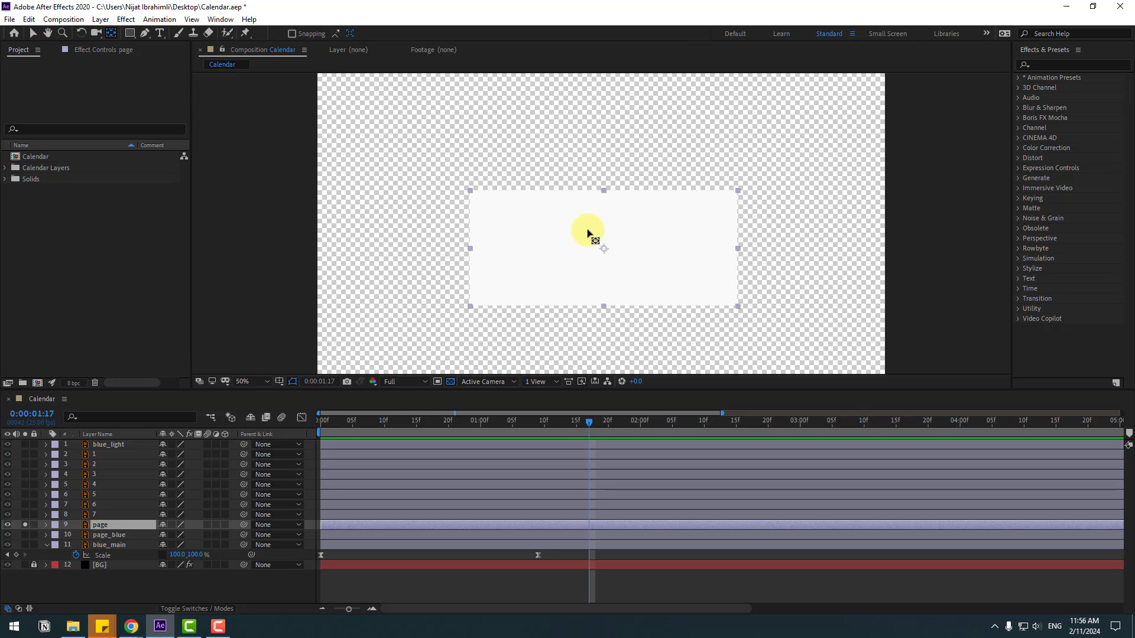
left_click_drag(605, 249, 608, 194)
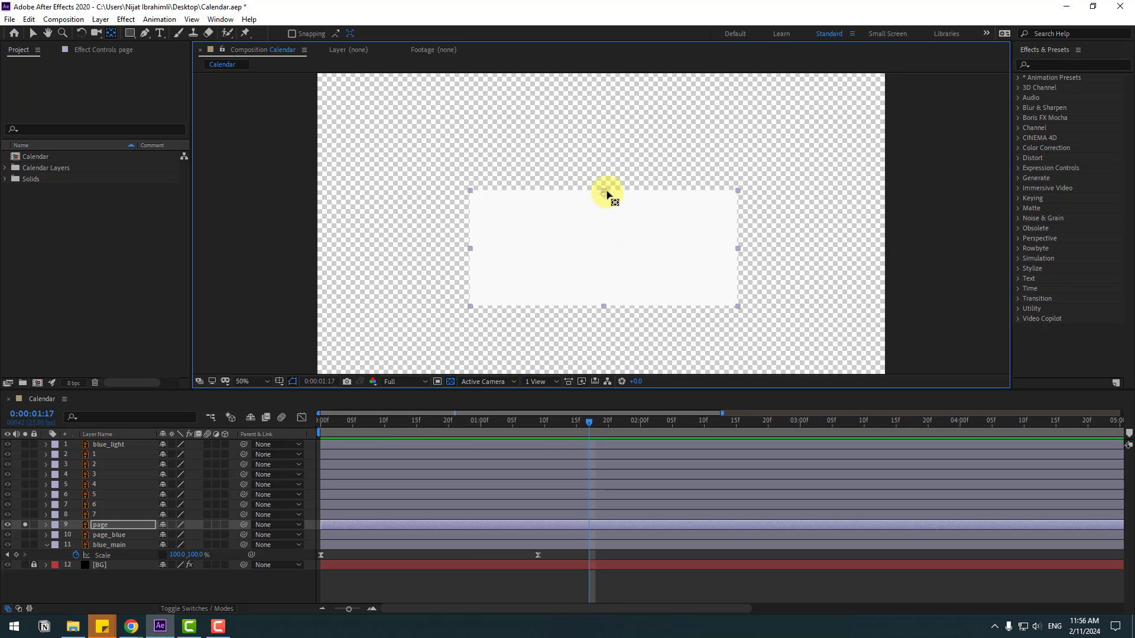
left_click(32, 34)
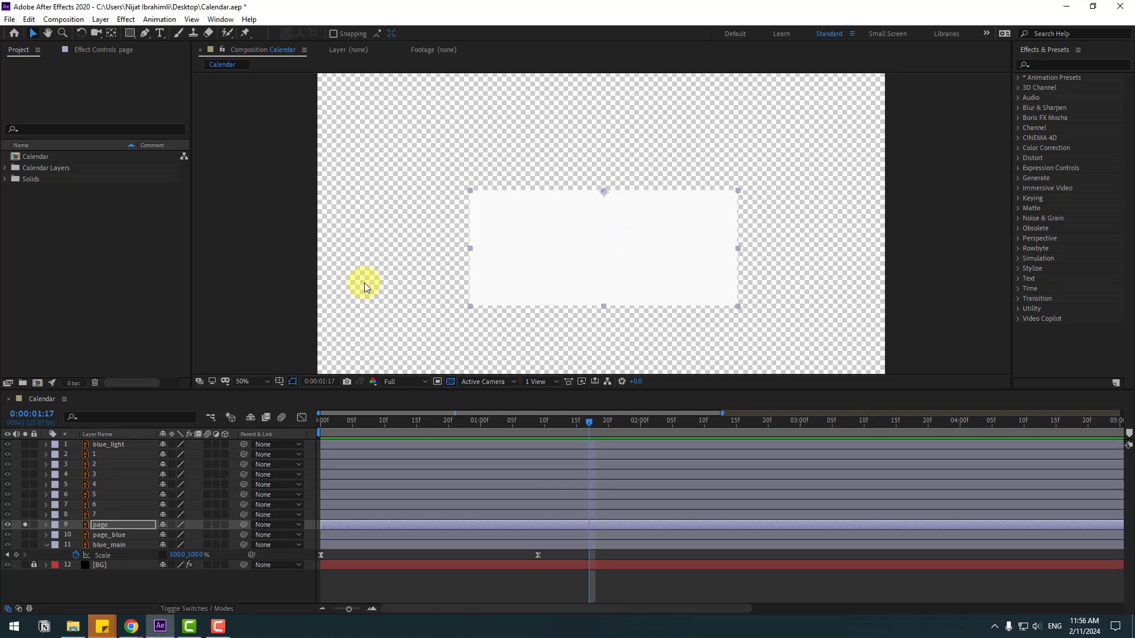
Keyframe page Scale from 0% height at frame 0 to 100% at the header's end keyframe.
left_click(416, 421)
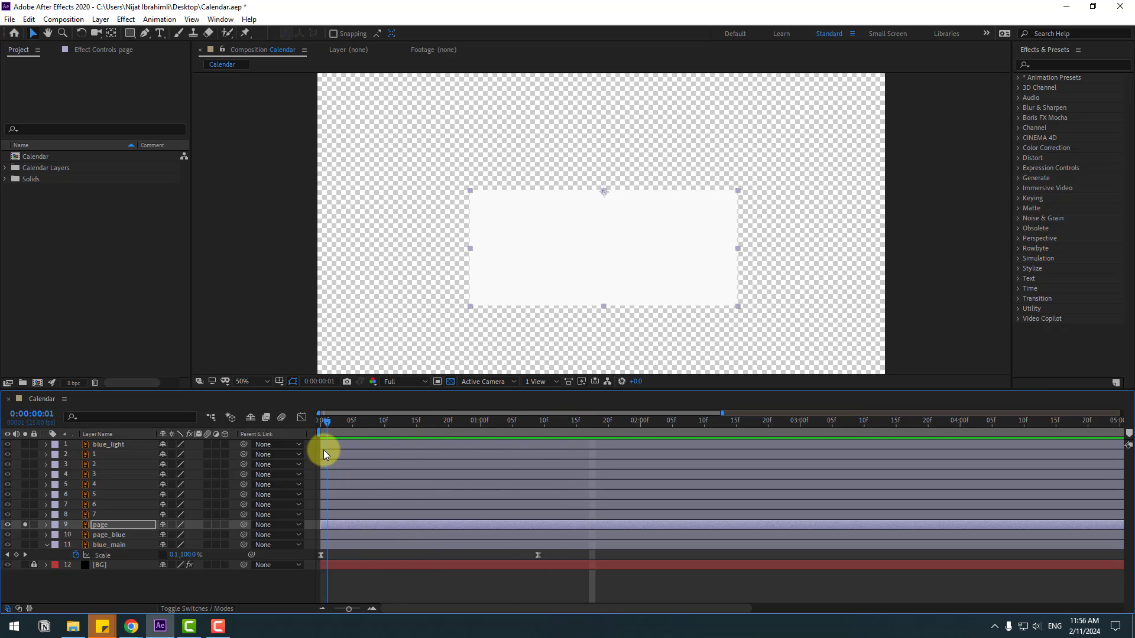
key("s")
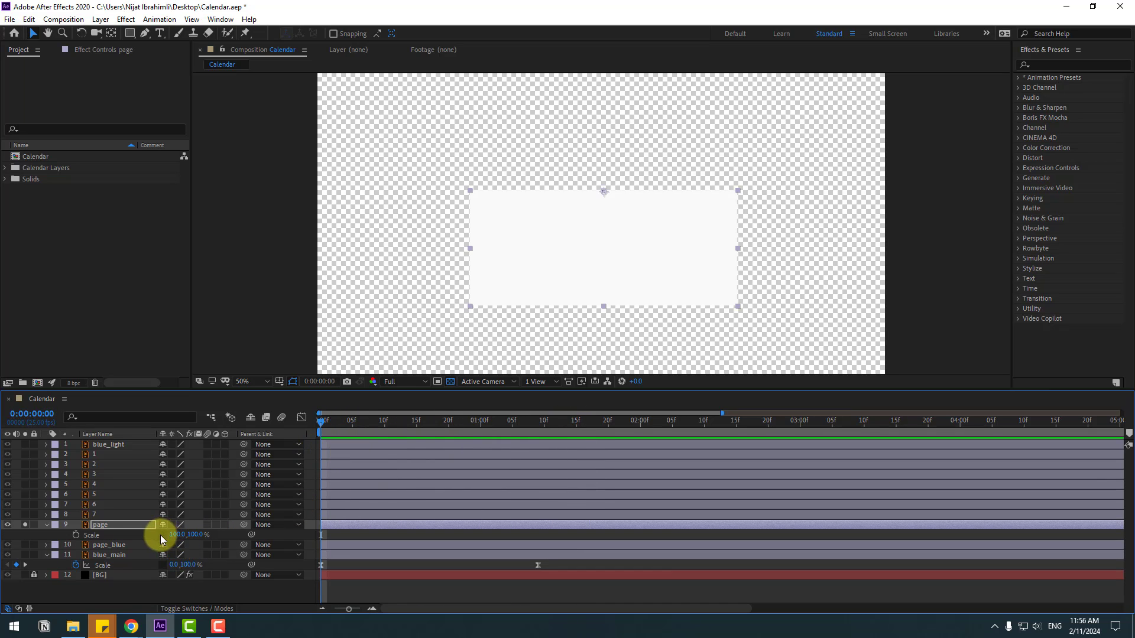
left_click(537, 426)
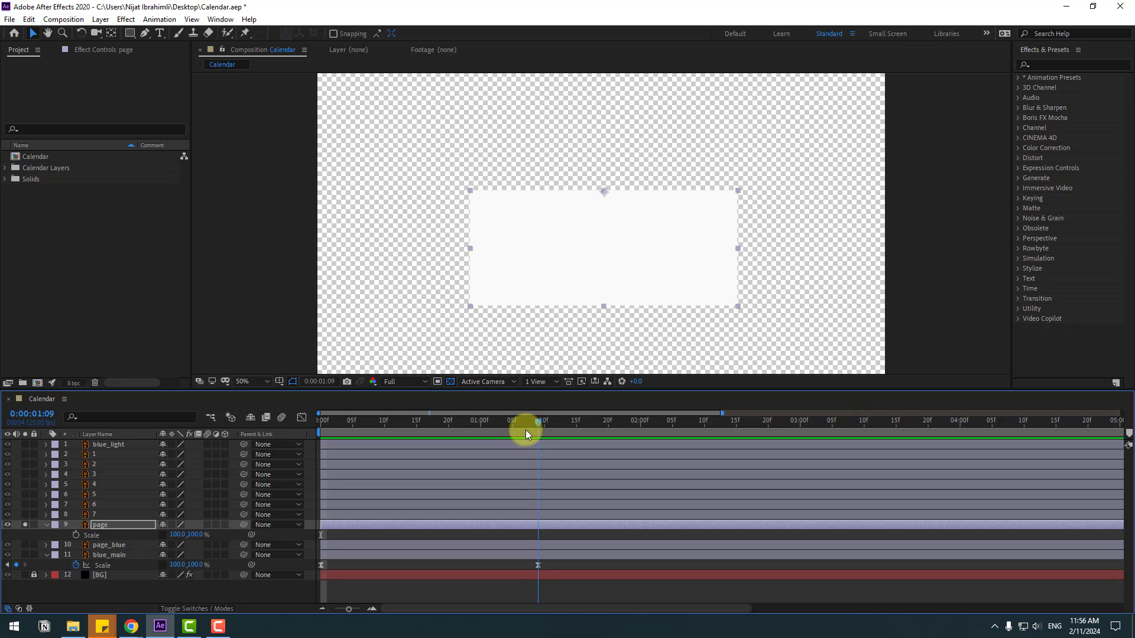
left_click(76, 535)
left_click_drag(538, 425, 321, 425)
mouse_move(173, 534)
left_mouse_down()
mouse_move(155, 537)
mouse_move(195, 538)
left_mouse_up()
type("0")
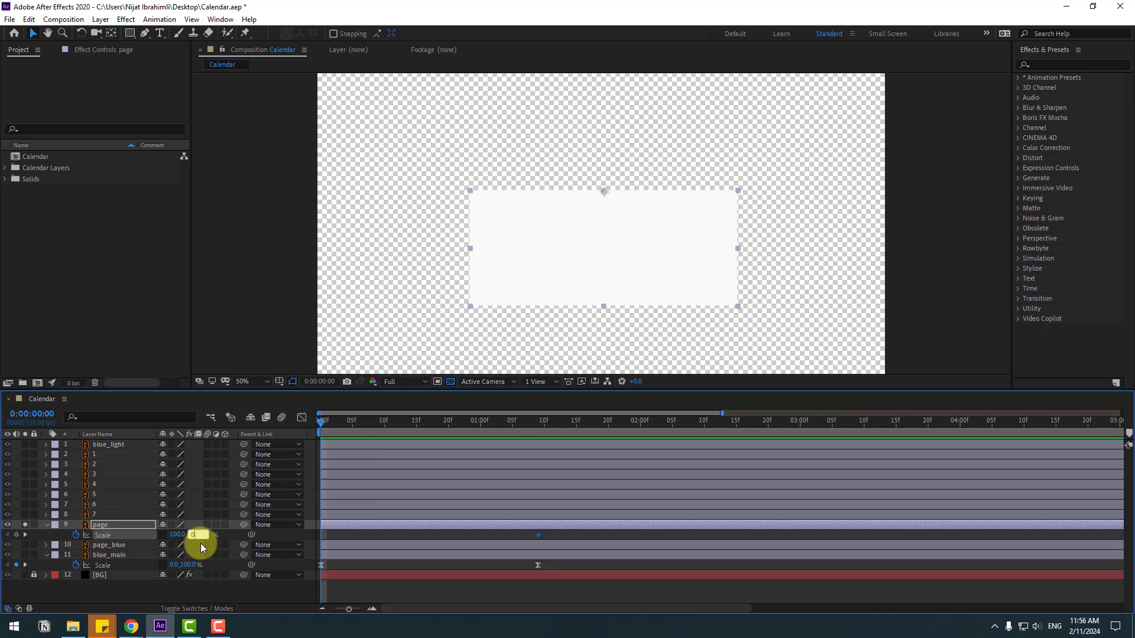
key("Return")
Easy Ease the page Scale keyframes and reshape the speed curve for a fast start.
right_click(320, 541)
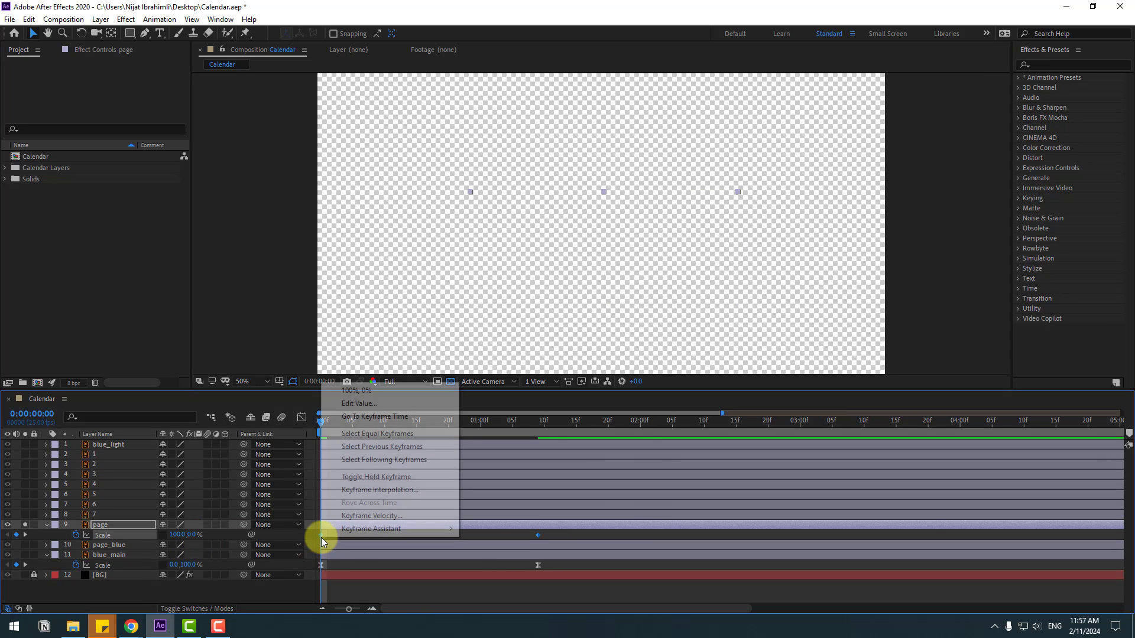
mouse_move(432, 531)
left_click(473, 450)
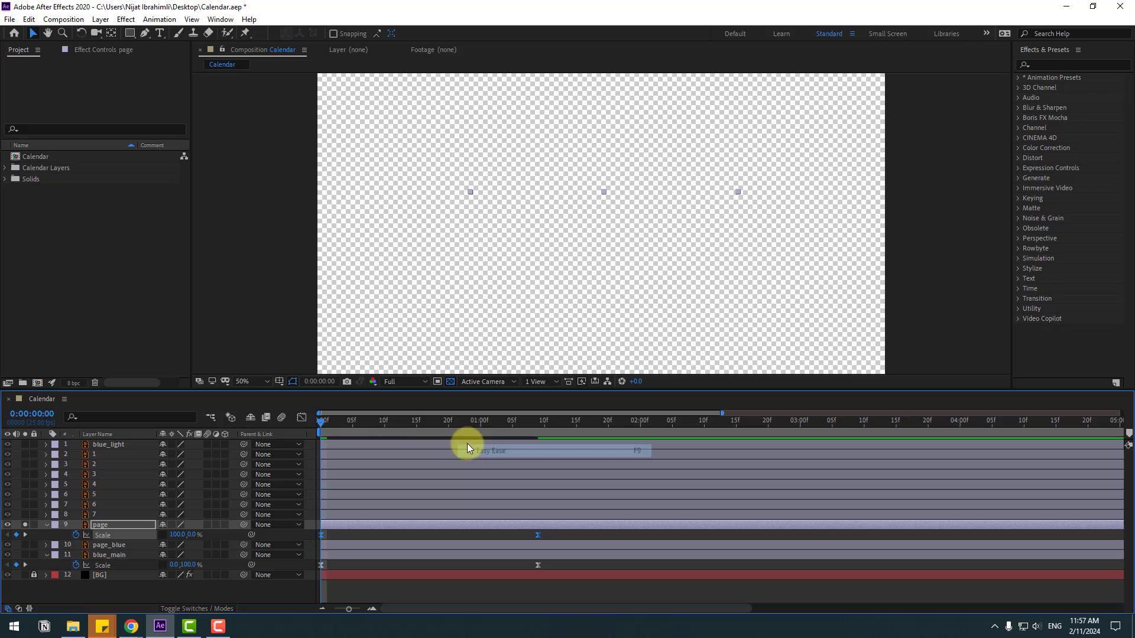
left_click(301, 417)
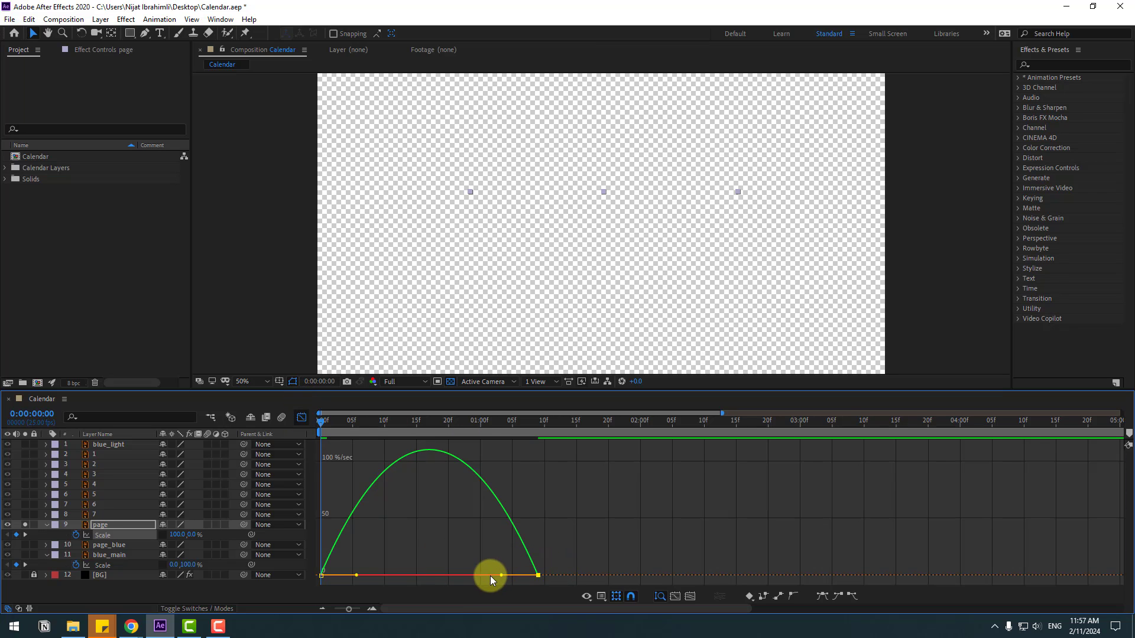
left_click(501, 575)
mouse_move(501, 577)
left_mouse_down()
mouse_move(452, 576)
mouse_move(484, 577)
left_mouse_up()
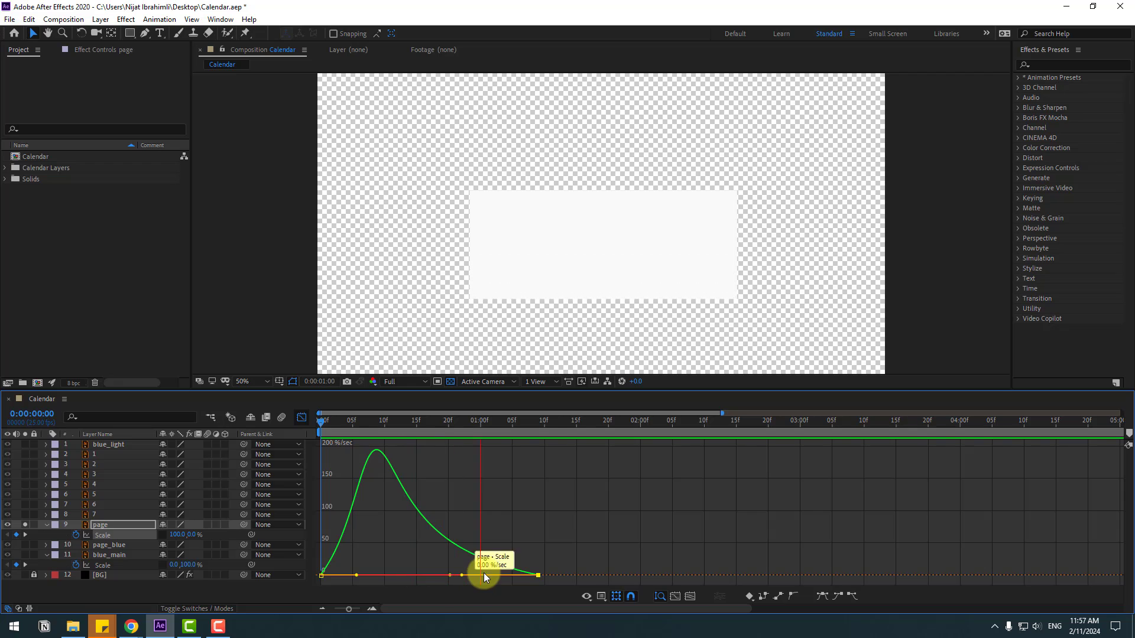
Unsolo the page to show all calendar layers and scrub the unfolding animation.
left_click(302, 417)
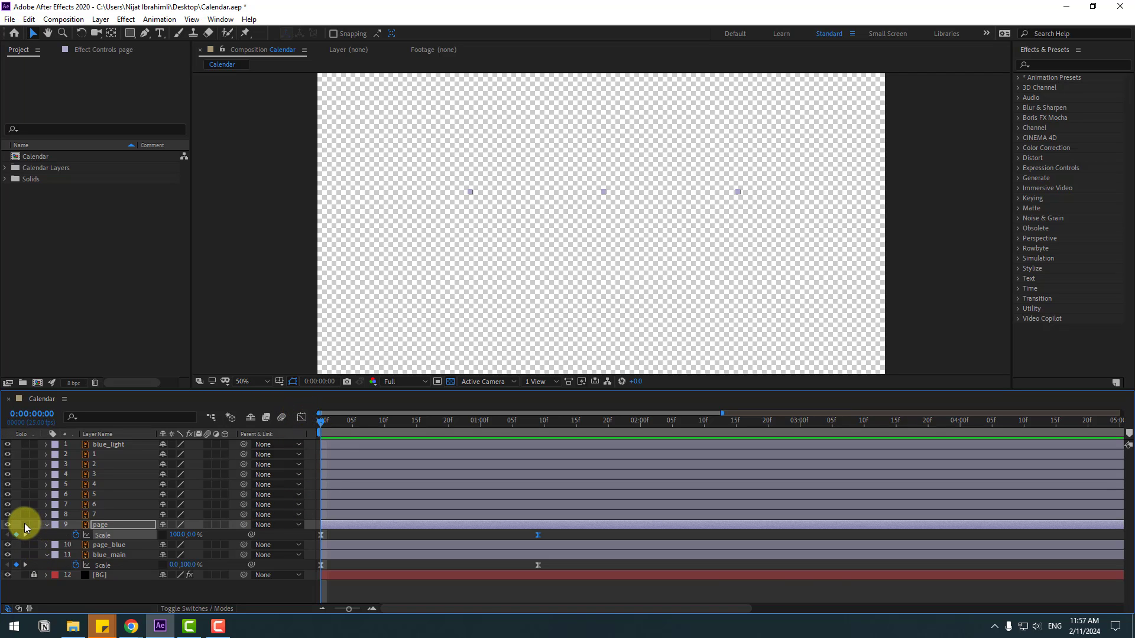
left_click(48, 526)
mouse_move(332, 423)
left_mouse_down()
mouse_move(425, 425)
mouse_move(319, 423)
left_mouse_up()
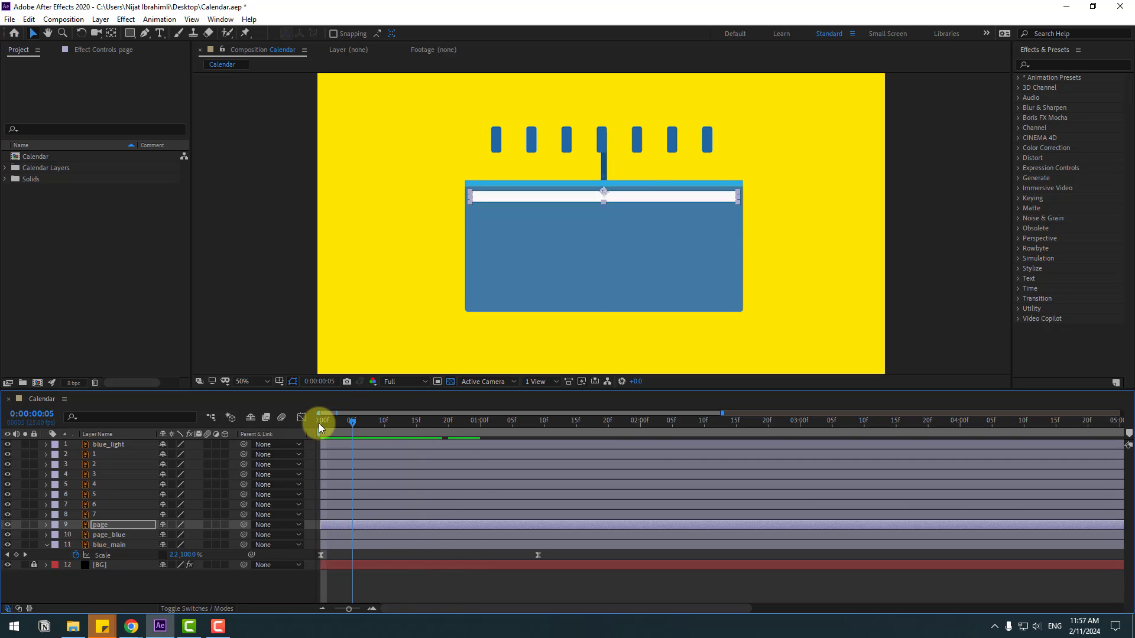
Keyframe page_blue Scale at 1:09, with Y scale 0 at frame 0.
left_click(108, 535)
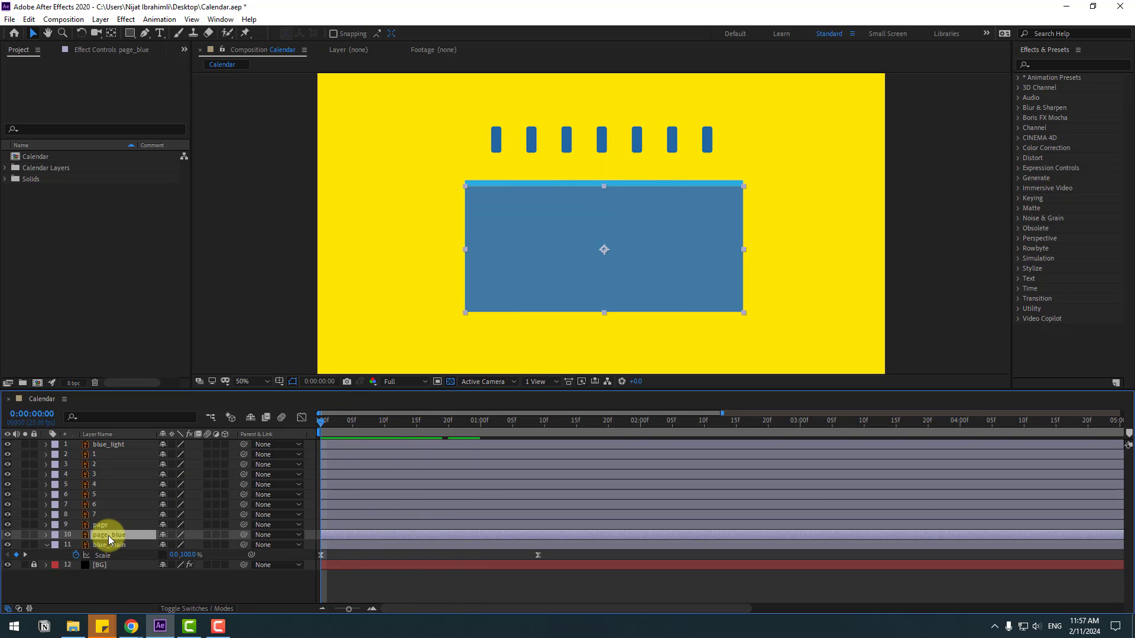
key("s")
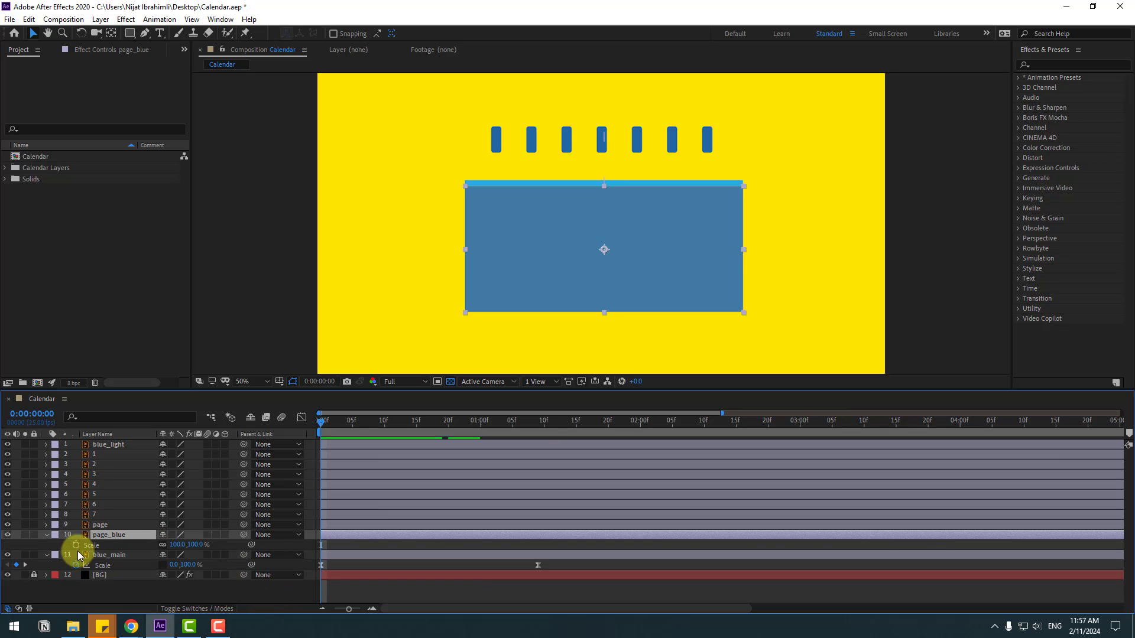
left_click(158, 545)
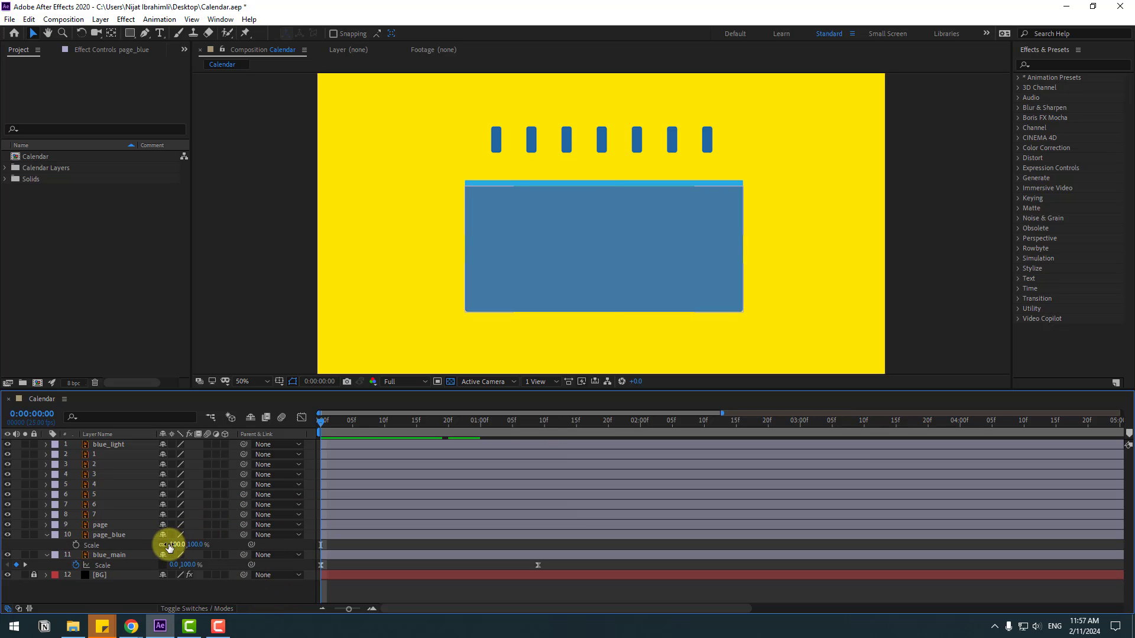
left_click_drag(488, 437, 539, 426)
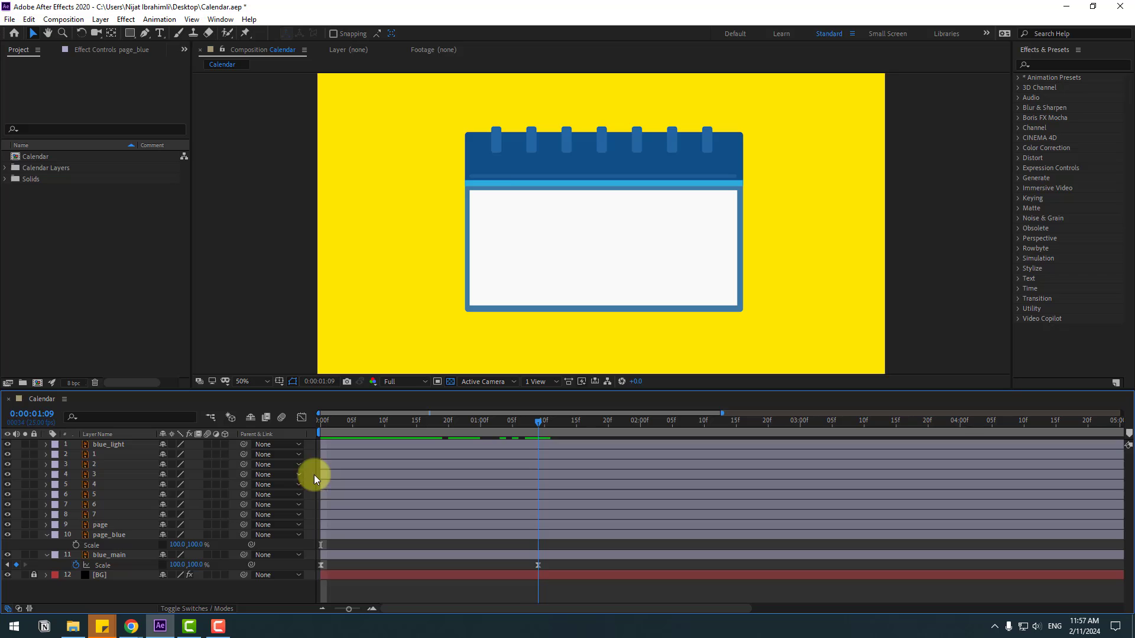
left_click(76, 545)
key("Home")
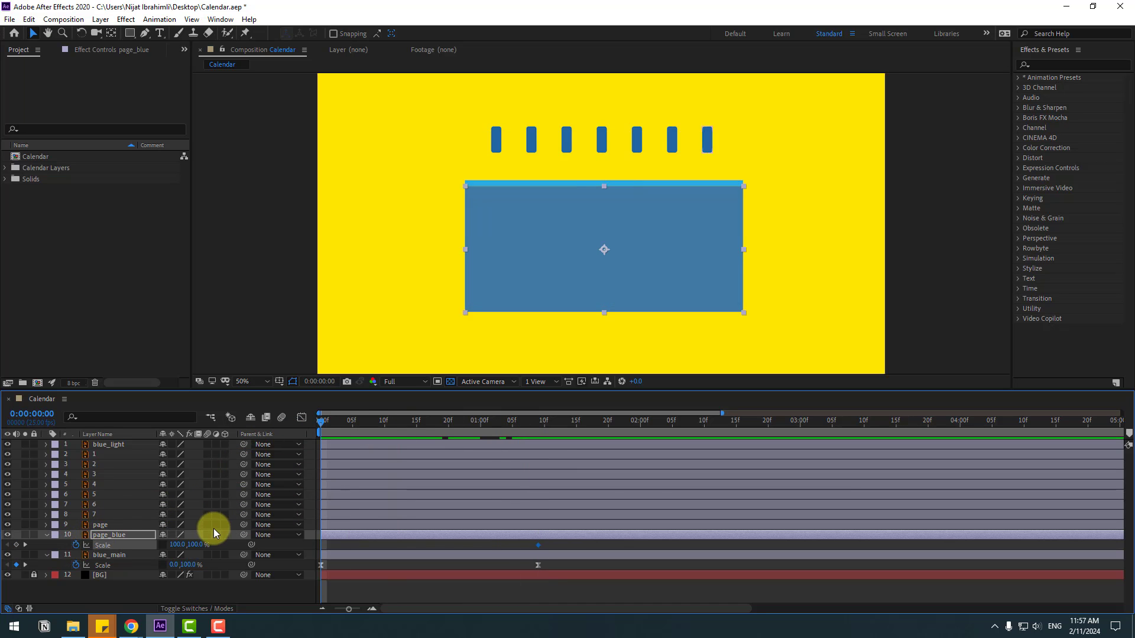
type("0")
key("Return")
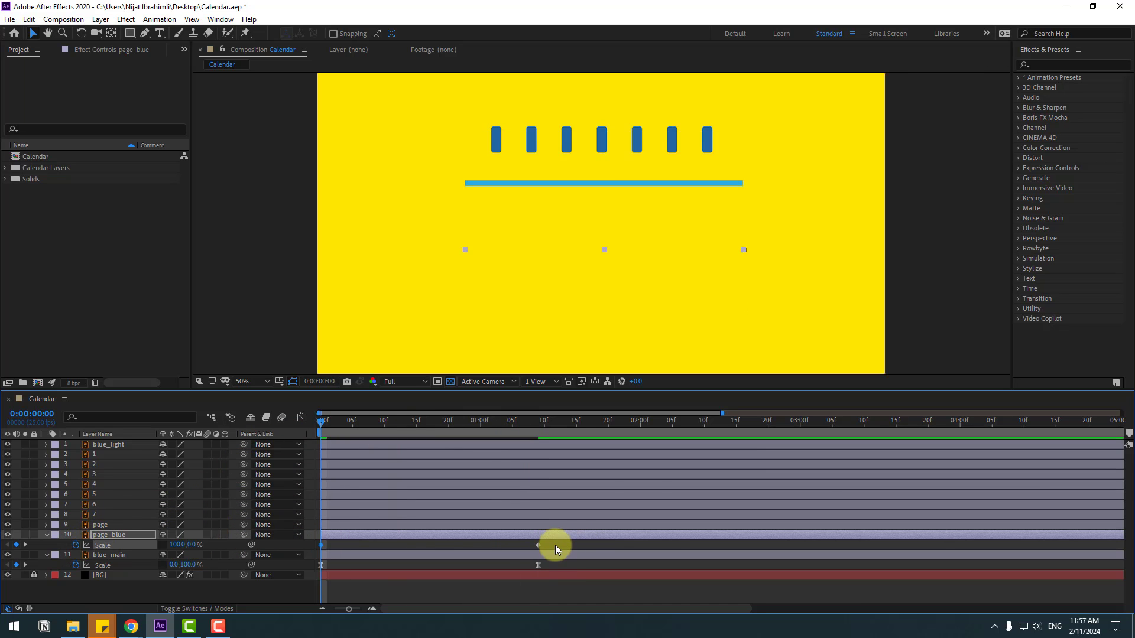
Apply Easy Ease to both page_blue Scale keyframes and scrub the growth.
left_click_drag(556, 545, 321, 548)
right_click(321, 545)
mouse_move(414, 538)
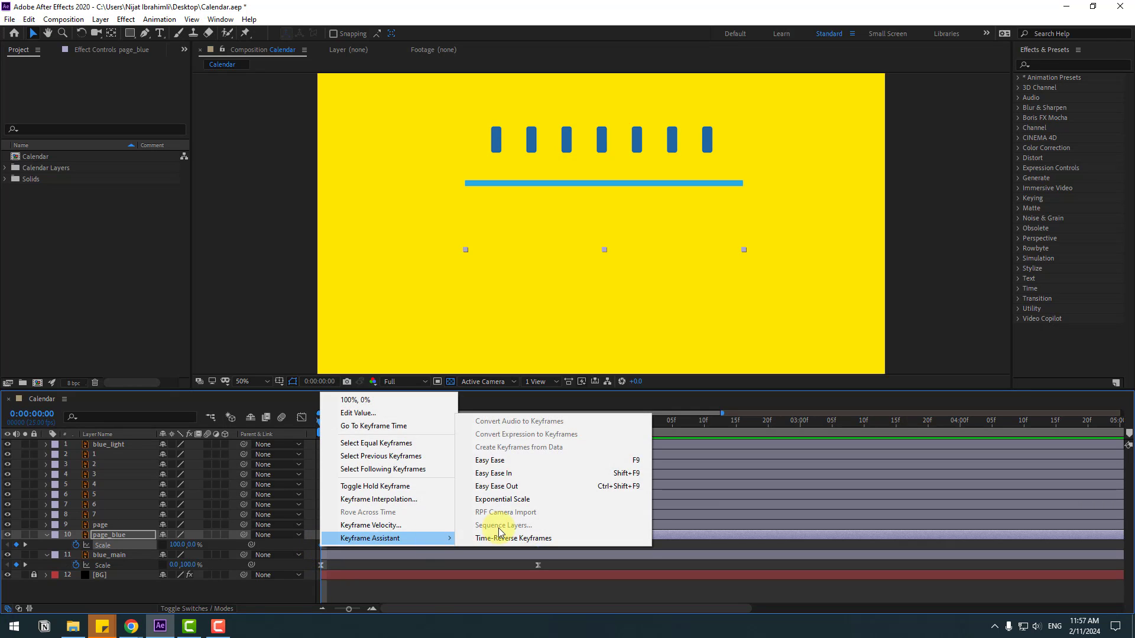
left_click(502, 460)
mouse_move(341, 422)
left_mouse_down()
mouse_move(445, 423)
mouse_move(359, 422)
left_mouse_up()
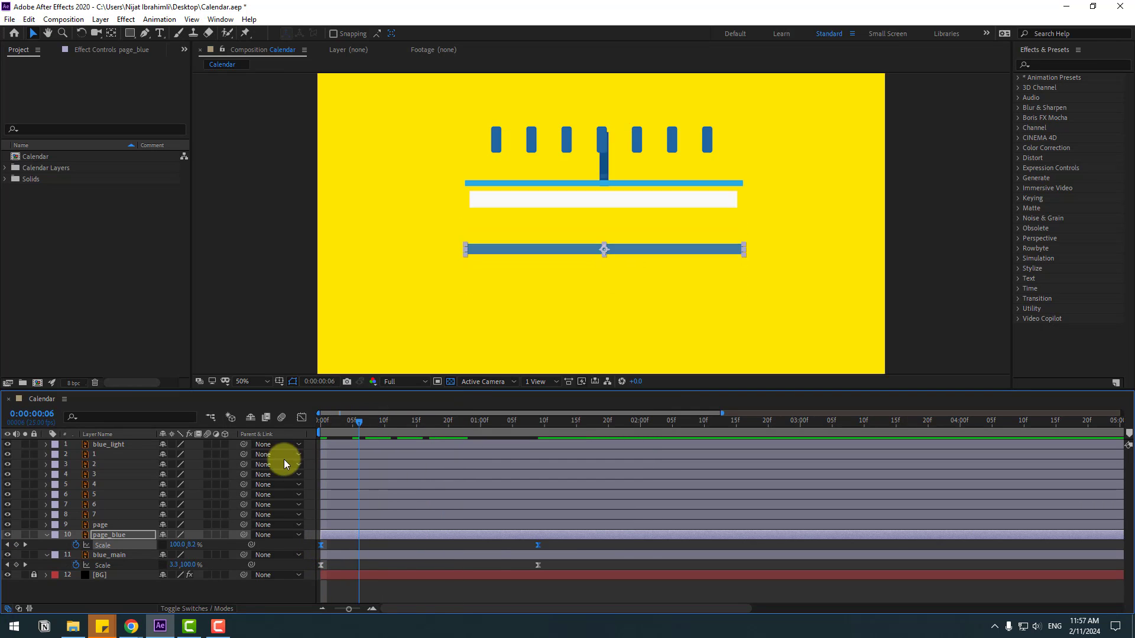
key("Home")
Adjust page_blue's easing influence in the Graph Editor, start keyframe 40.79%, and preview.
left_click(302, 418)
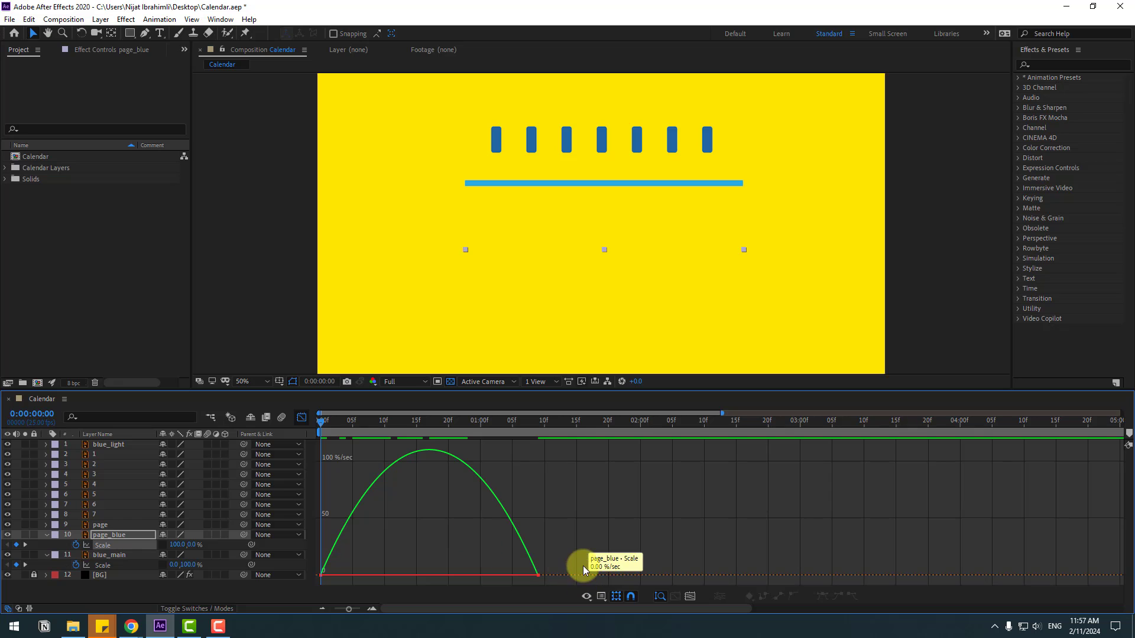
left_click(493, 575)
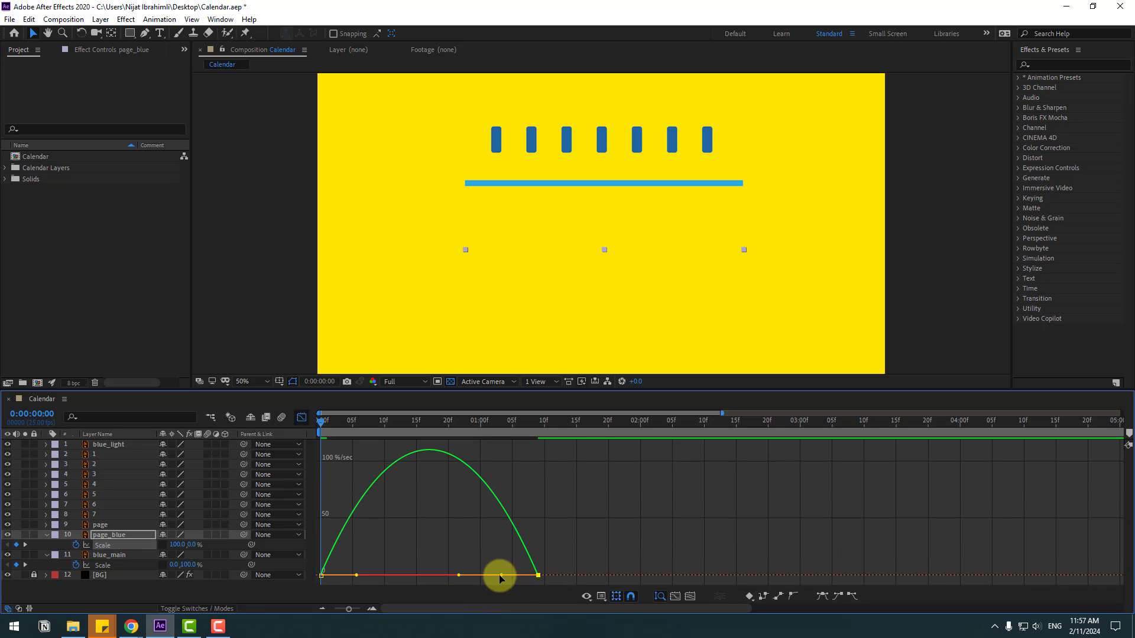
left_click_drag(502, 575, 463, 575)
left_click_drag(356, 576, 369, 577)
key("space")
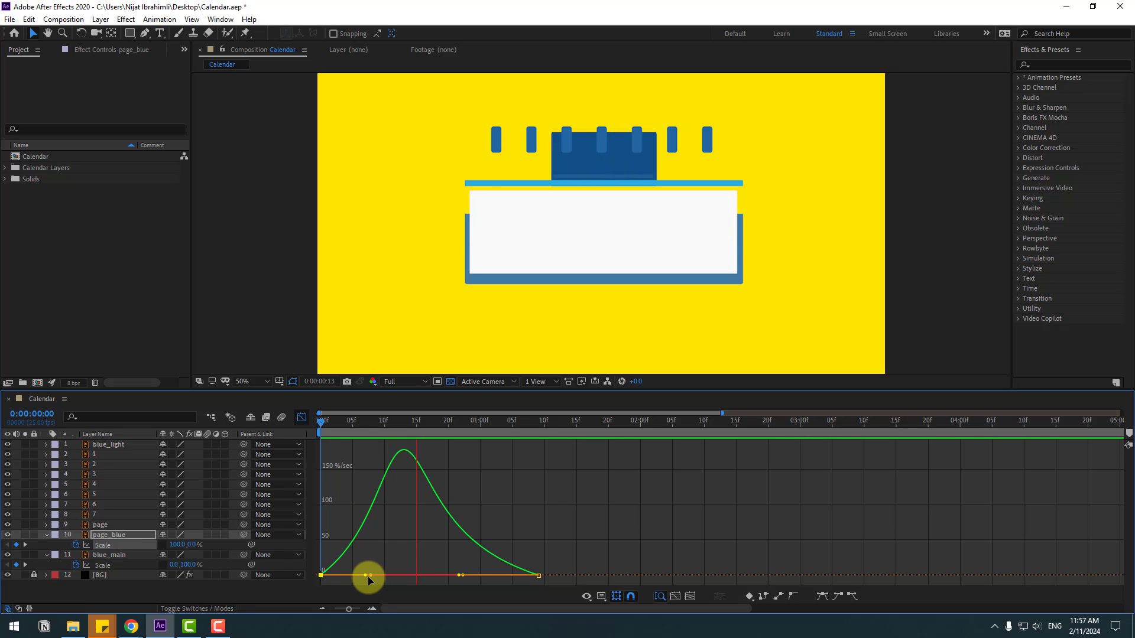
key("space")
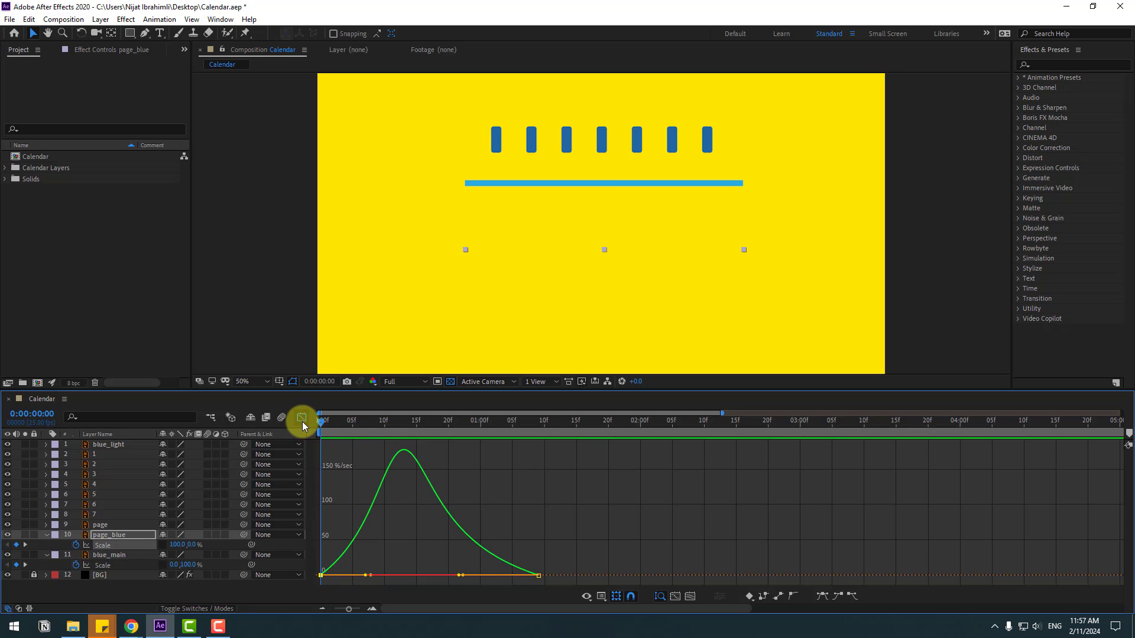
Return to the layer bars and collapse the page_blue and blue_main Scale properties.
left_click(302, 418)
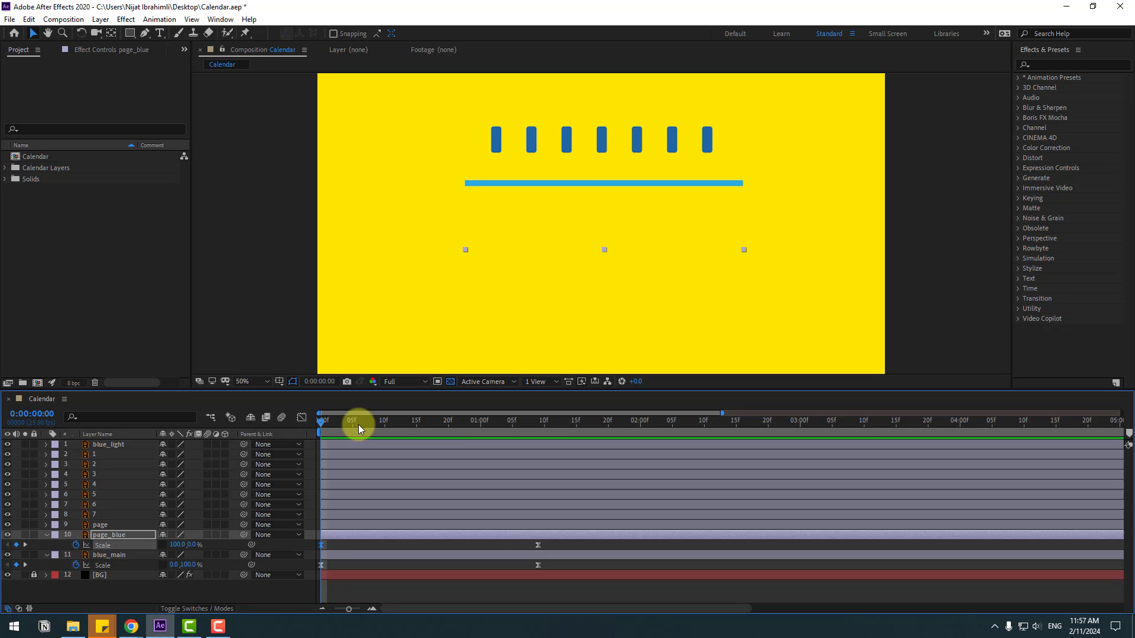
left_click(46, 535)
left_click(46, 545)
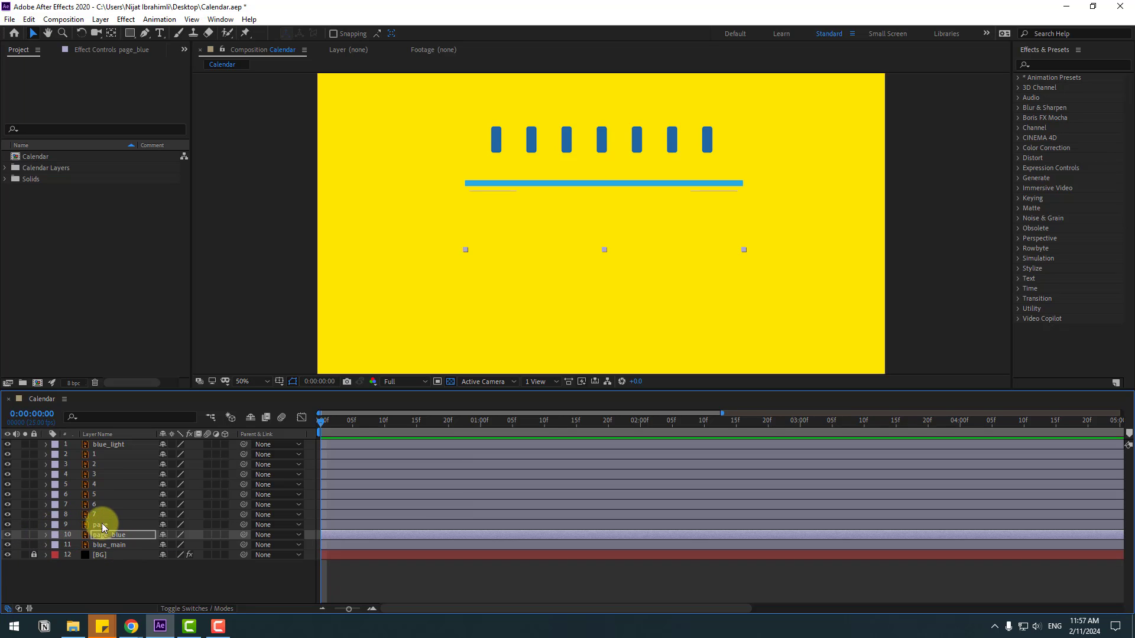
Keyframe blue_light Scale at 1:00, with Y scale 0 at frame 0.
left_click(109, 446)
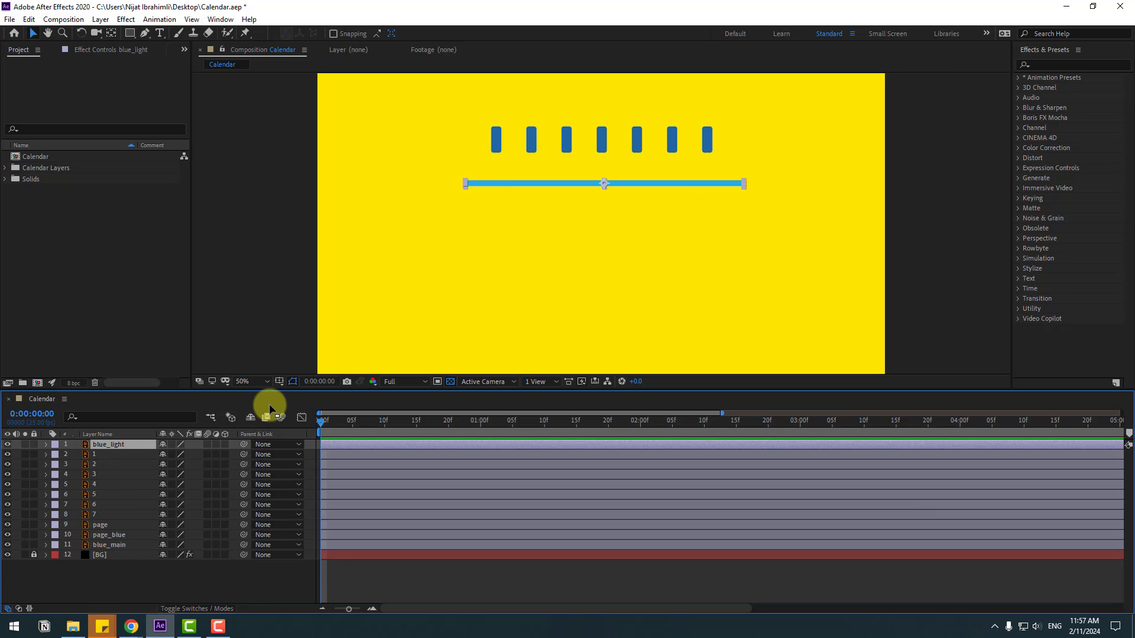
key("s")
left_click_drag(431, 421, 480, 422)
left_click(74, 454)
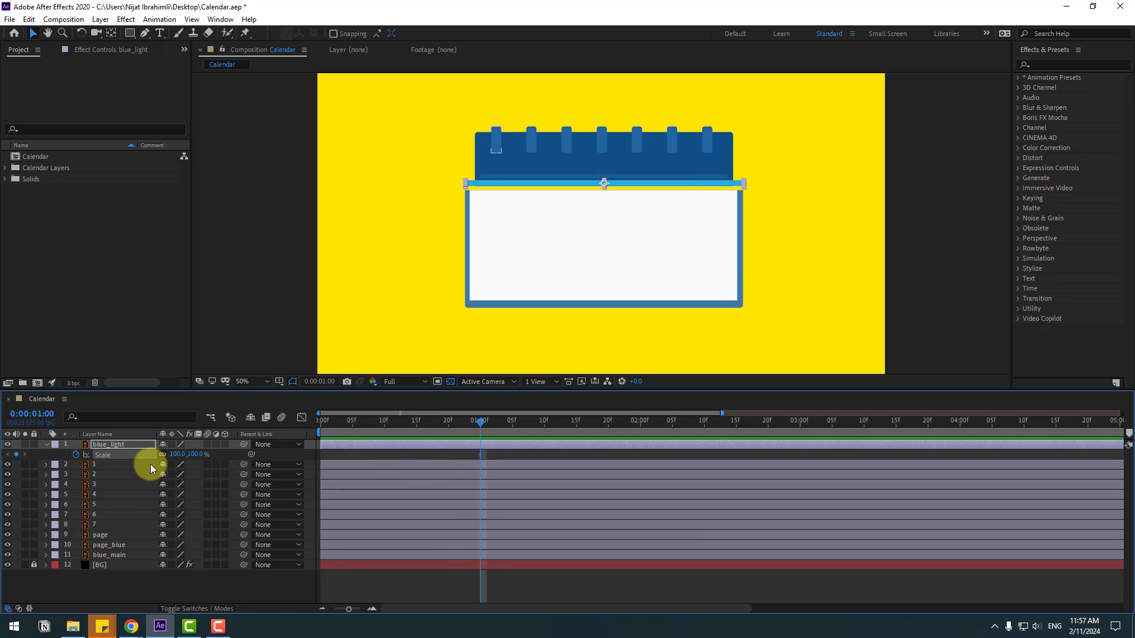
left_click_drag(480, 421, 321, 423)
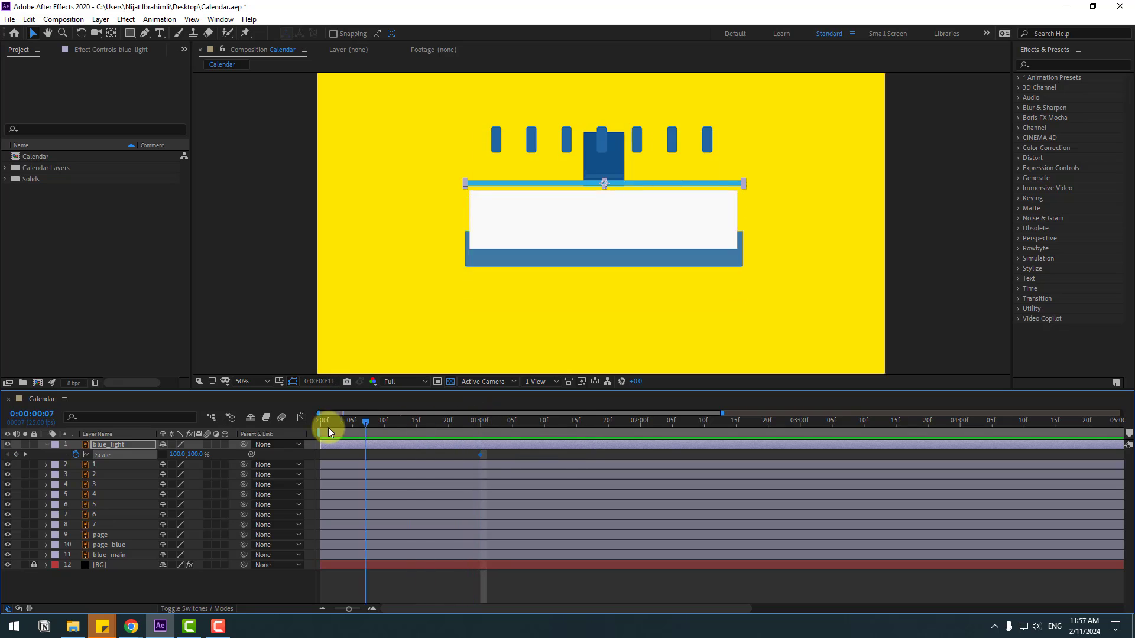
left_click(199, 460)
type("0")
key("Return")
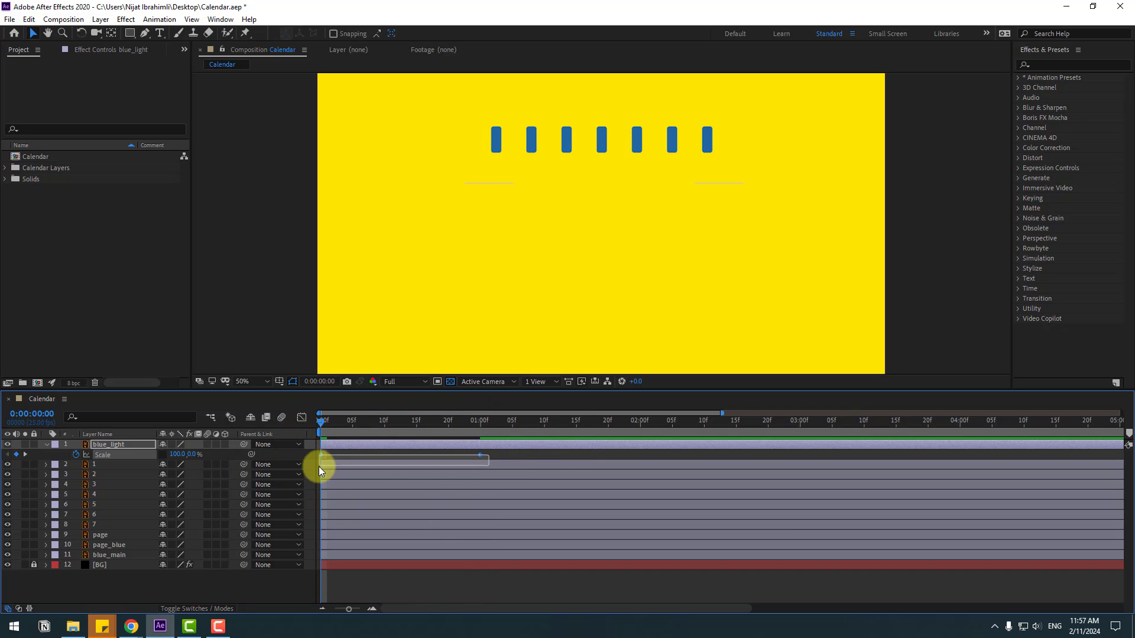
Easy Ease blue_light's Scale keyframes, raise influence to 75.74%, and preview.
right_click(321, 453)
mouse_move(414, 602)
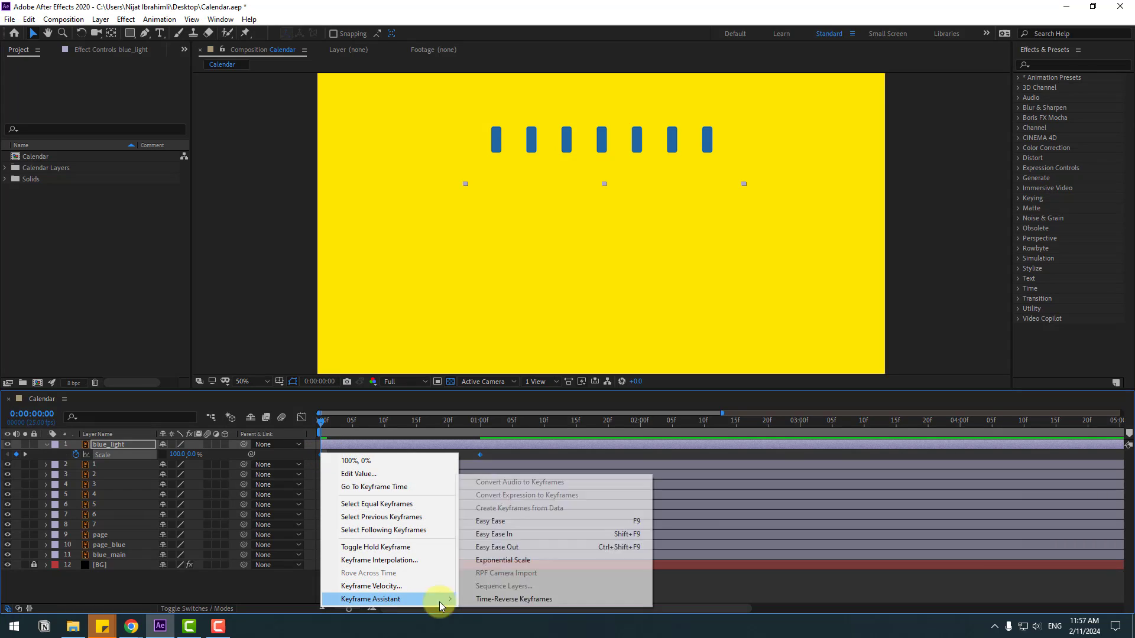
left_click(503, 521)
left_click(302, 417)
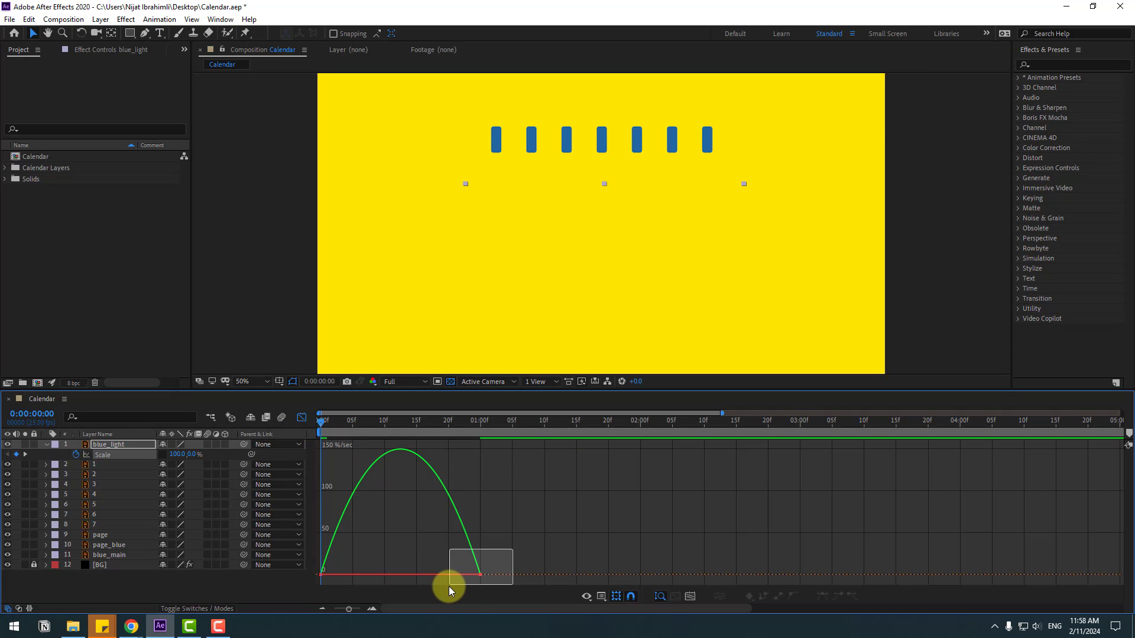
left_click_drag(452, 577, 420, 574)
key("space")
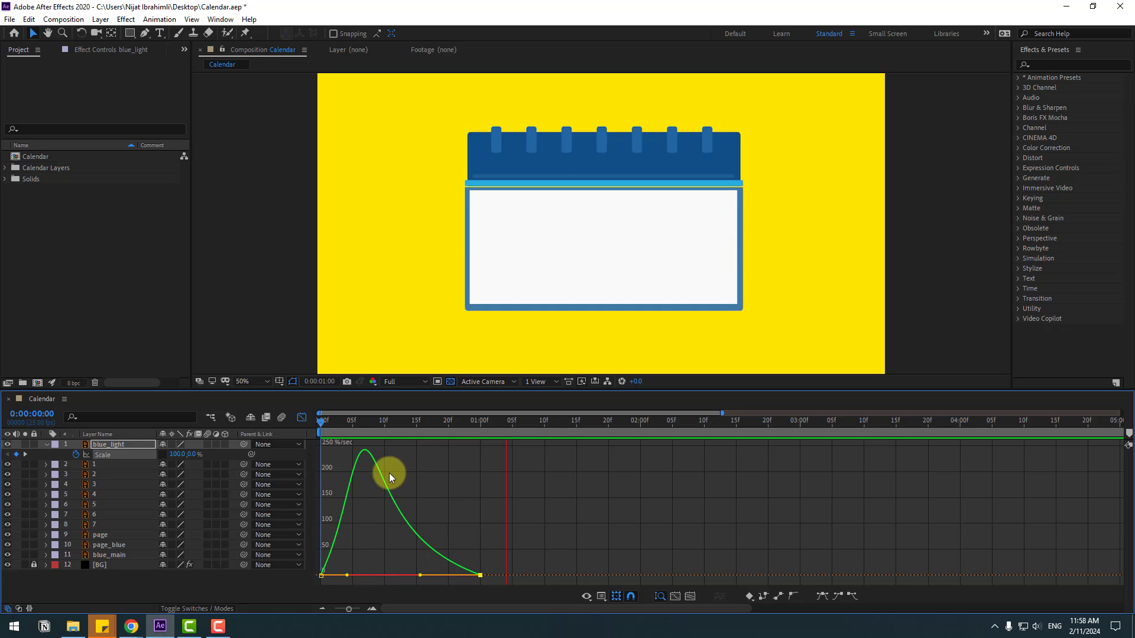
key("space")
Move the anchor points of ring layers 1, 2 and 3 to their top edges.
left_click(301, 419)
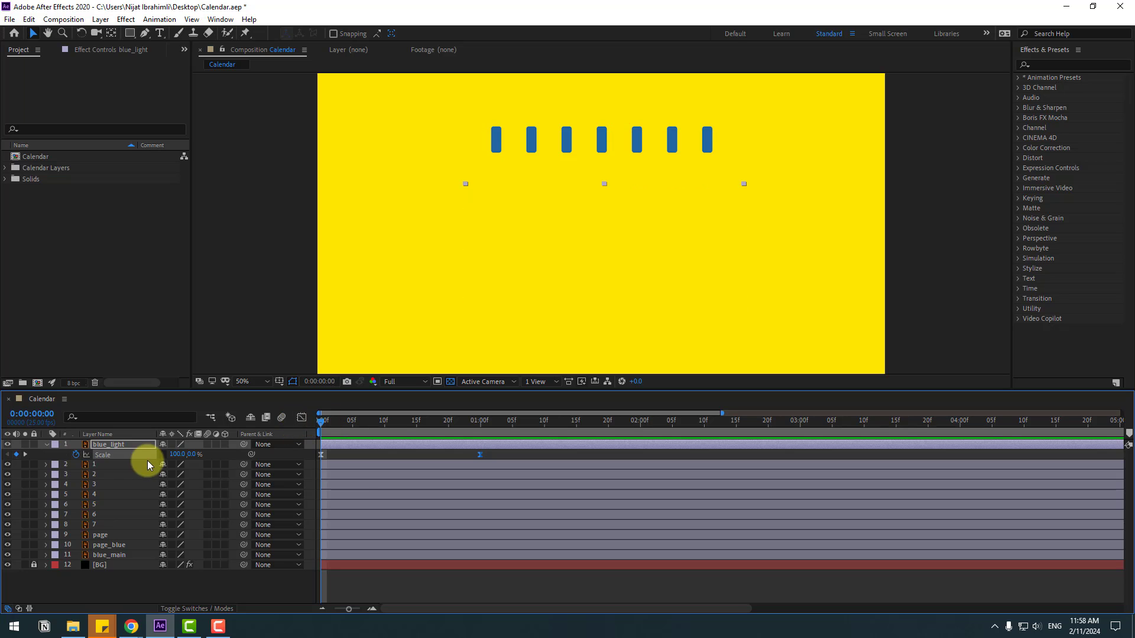
left_click(97, 466)
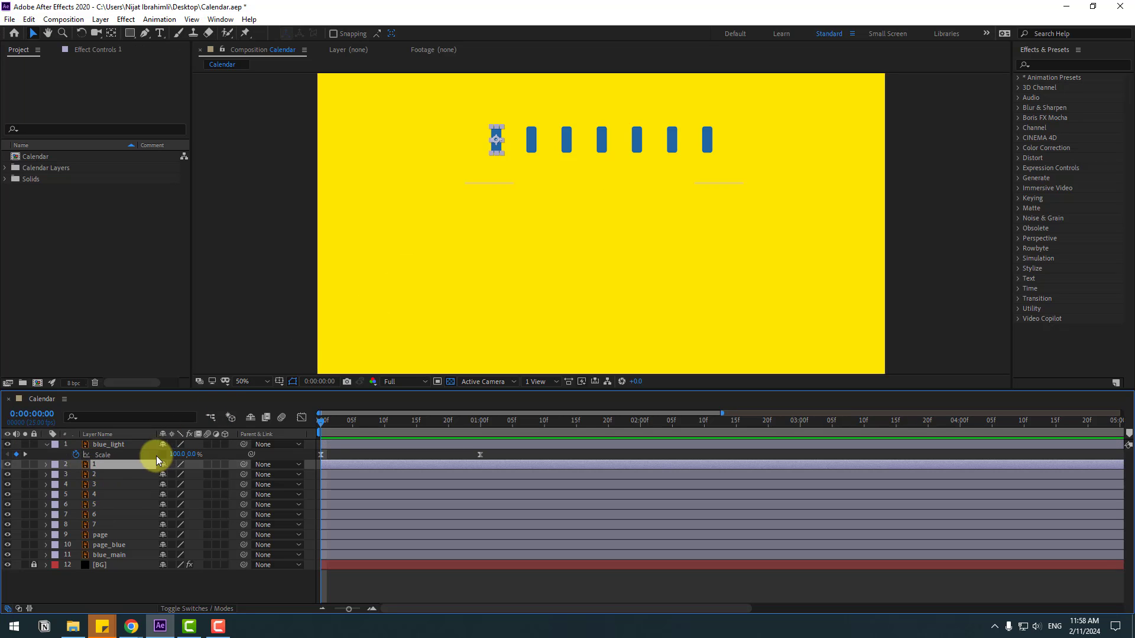
scroll(517, 254, "up", 4)
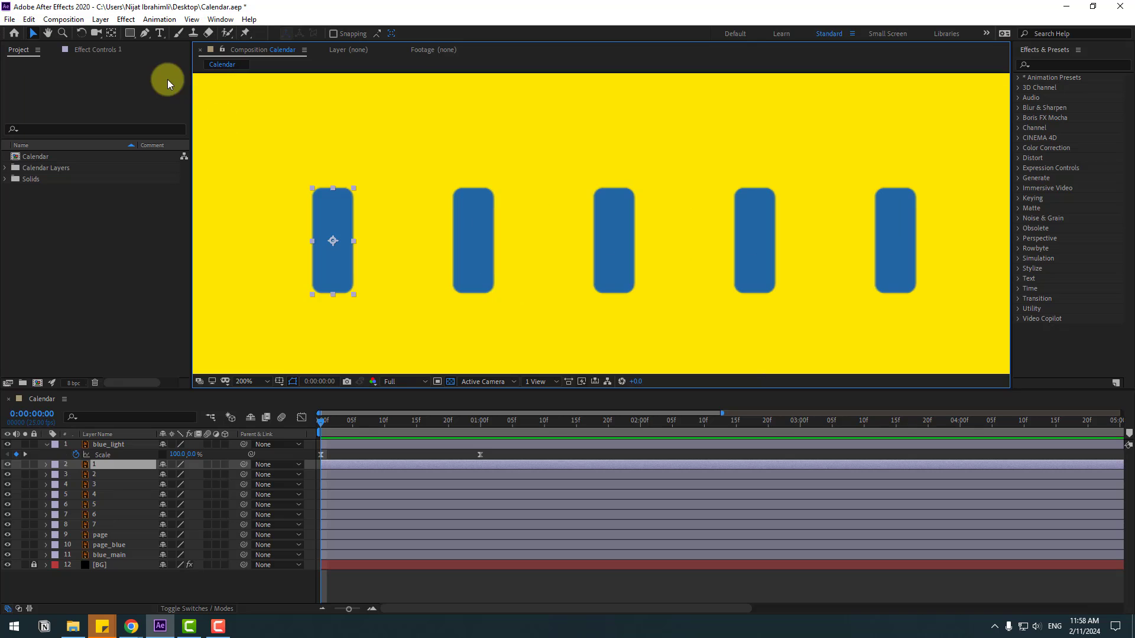
left_click(118, 37)
left_click_drag(335, 240, 333, 195)
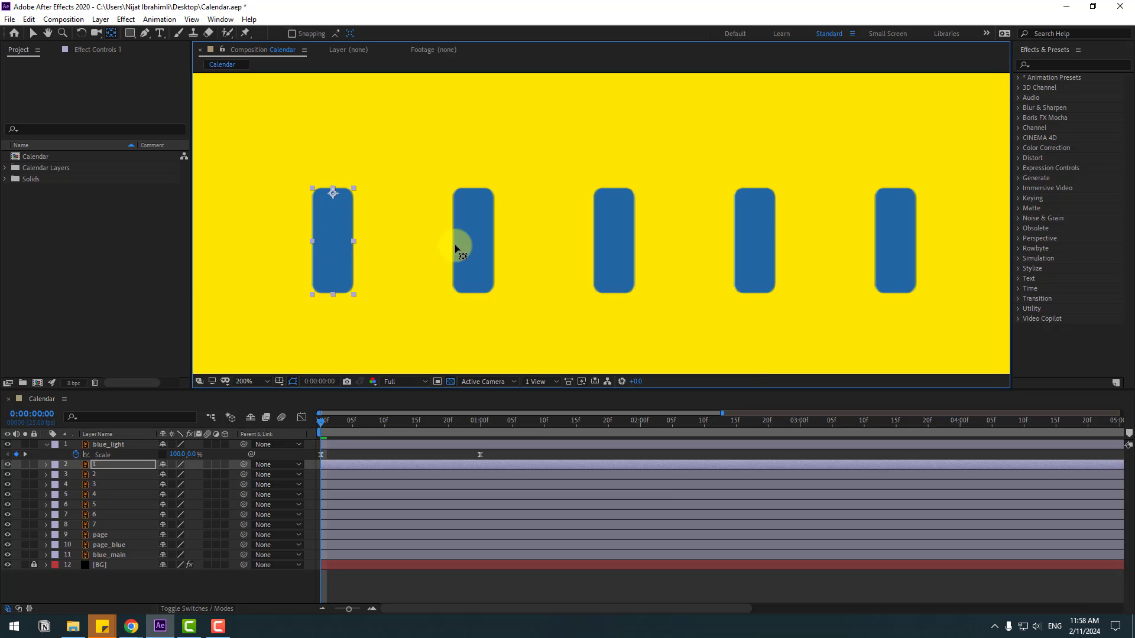
left_click(475, 239)
left_click_drag(476, 239, 475, 194)
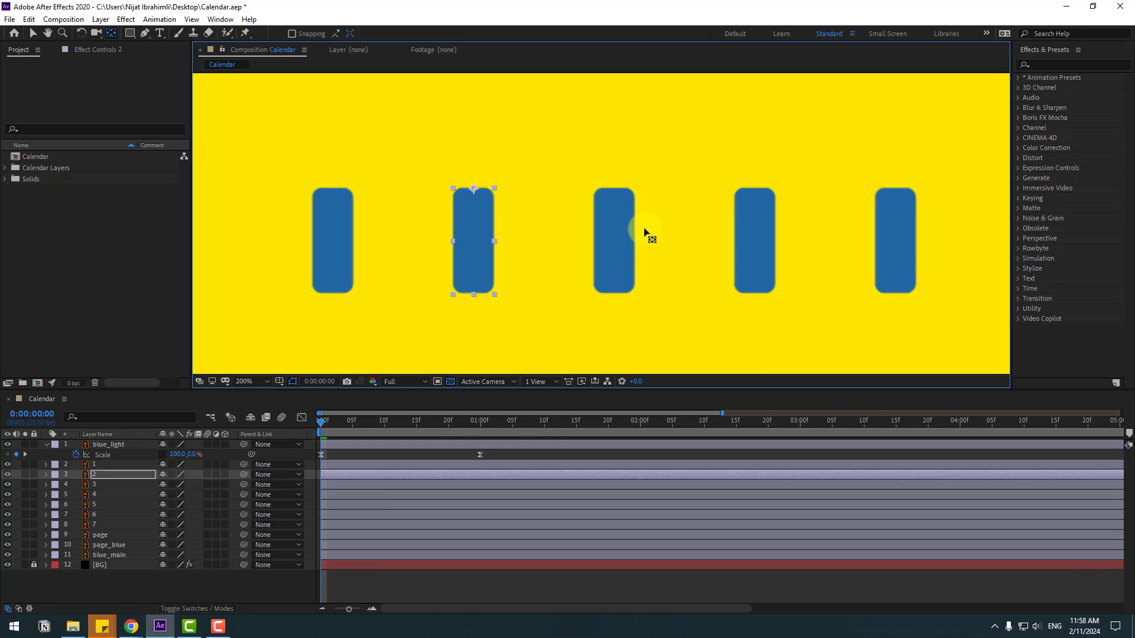
left_click(621, 236)
left_click_drag(616, 240, 617, 198)
Move the anchor points of layers 4 through 7 to their top edges, then return to Selection.
scroll(512, 274, "right", 5)
left_click(463, 243)
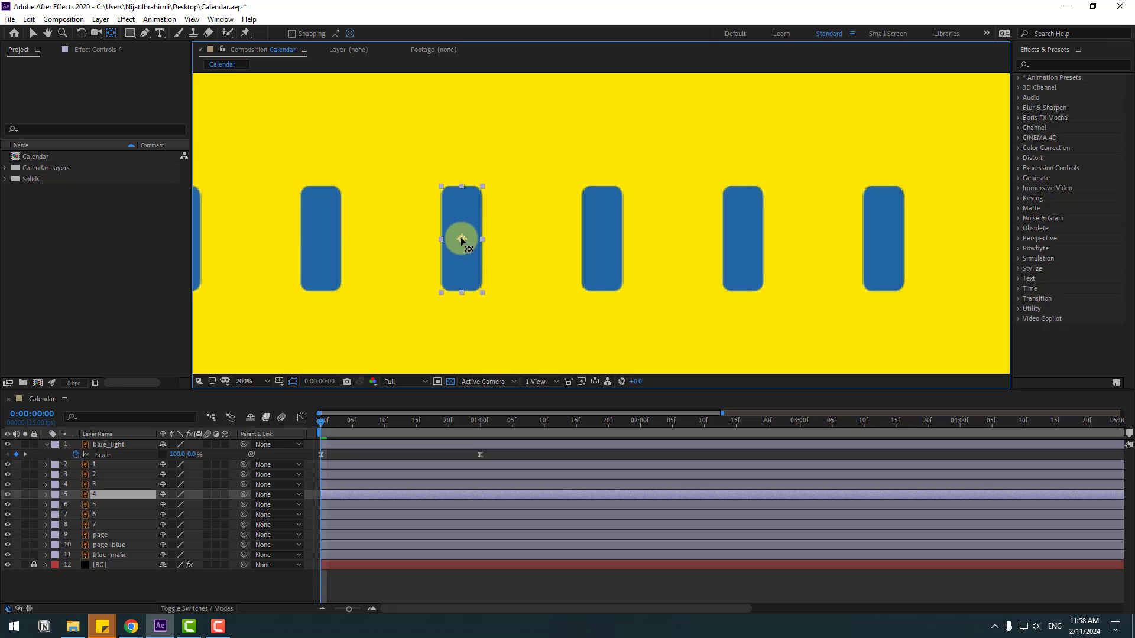
left_click_drag(462, 240, 463, 204)
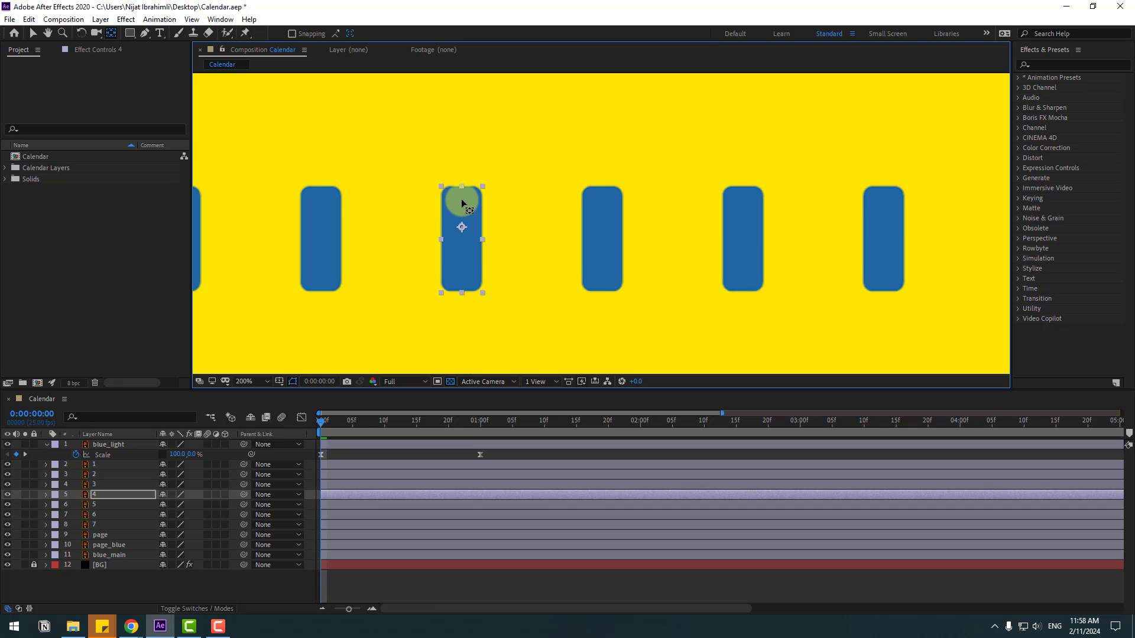
left_click(591, 248)
left_click_drag(602, 239, 609, 194)
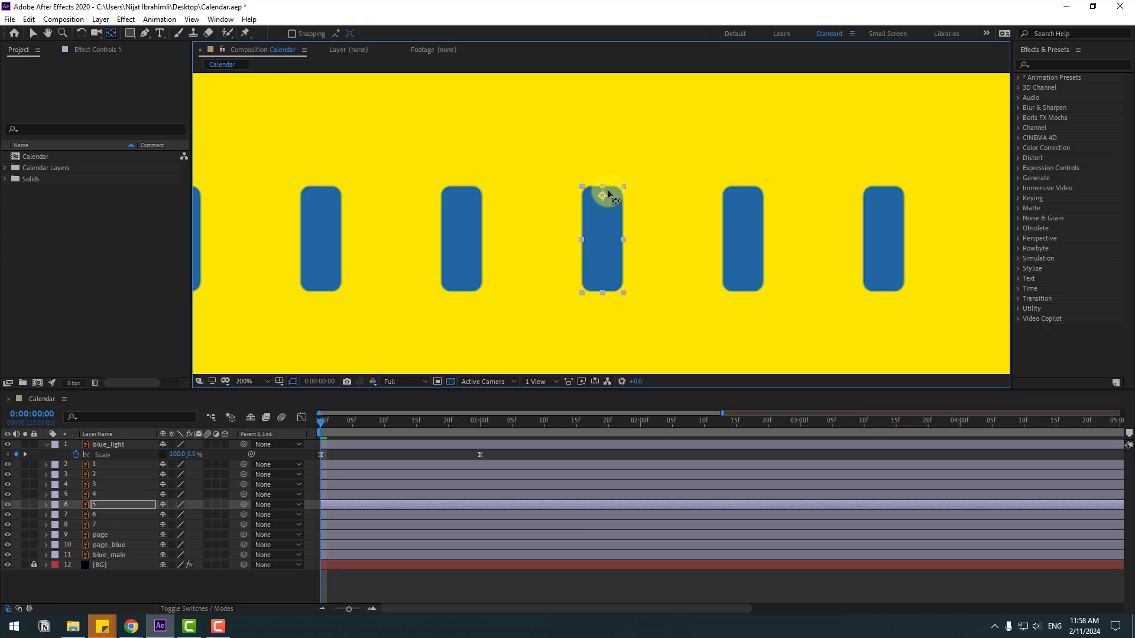
left_click(753, 242)
left_click_drag(744, 241, 749, 197)
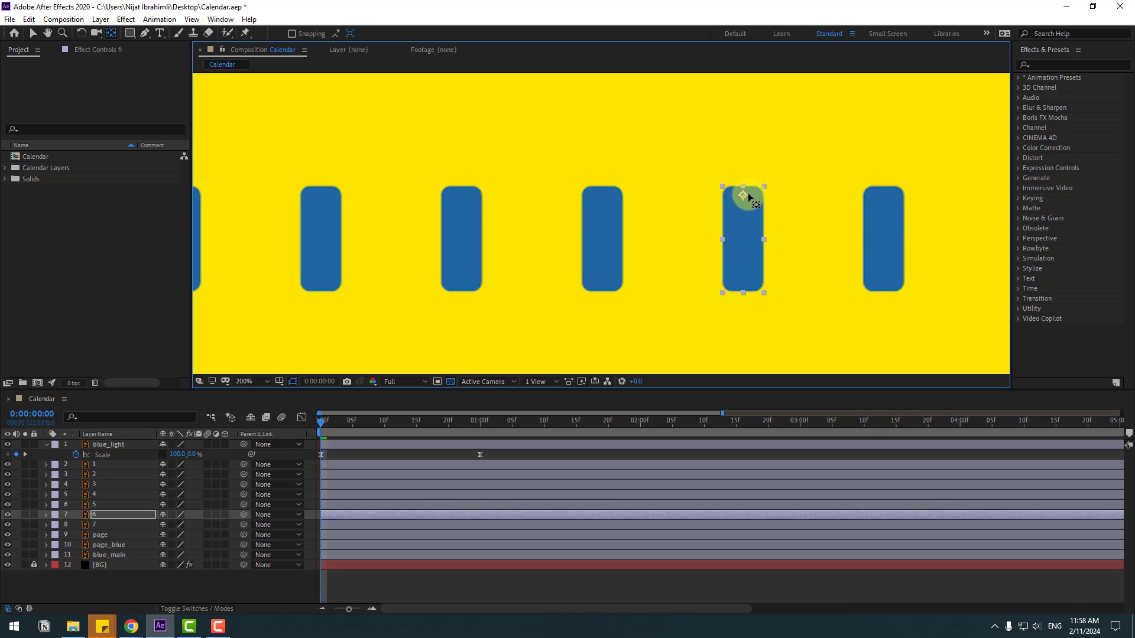
left_click(869, 243)
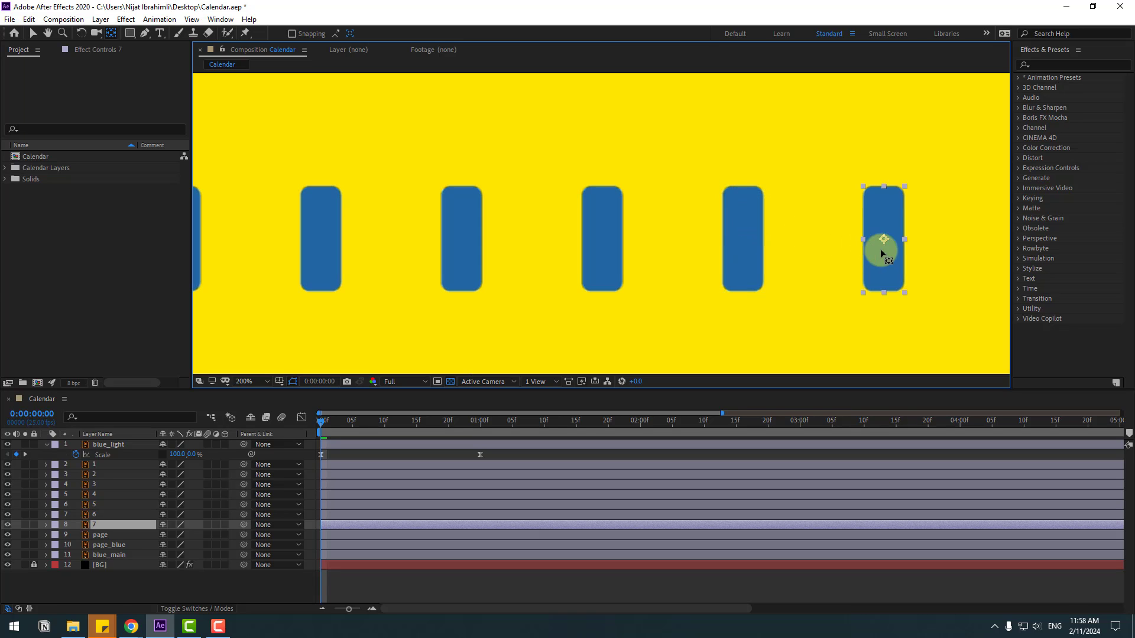
left_click_drag(884, 239, 885, 193)
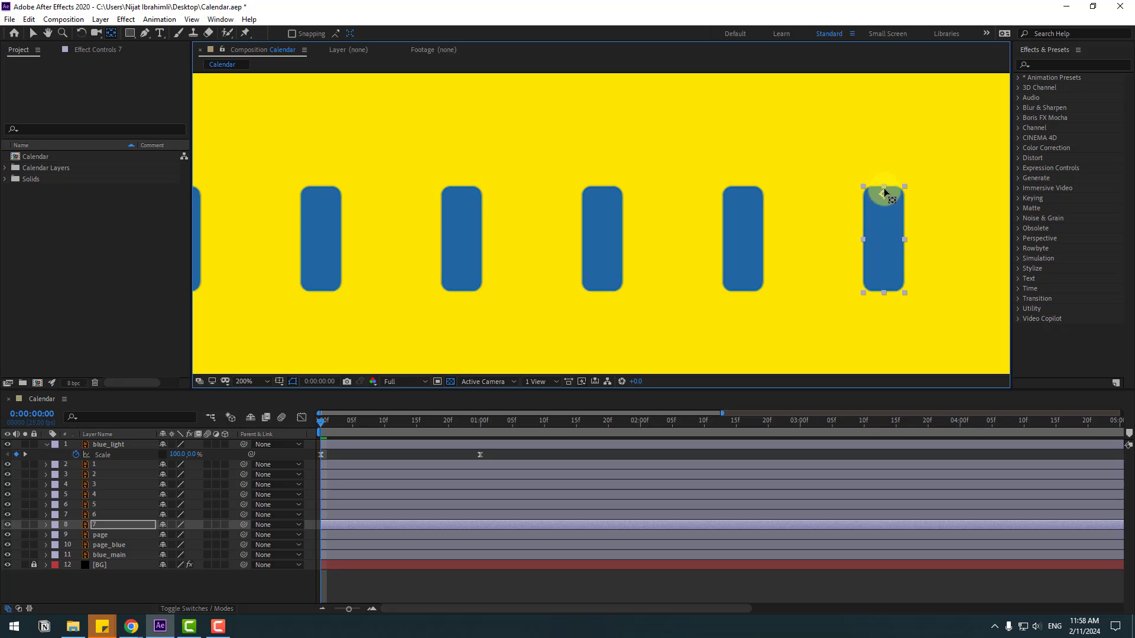
left_click(33, 33)
scroll(703, 235, "down", 1)
left_click(672, 233)
Keyframe layer 1's Scale with vertical scale 0% at 0:00, growing to 100% by 1:00.
scroll(490, 279, "down", 1)
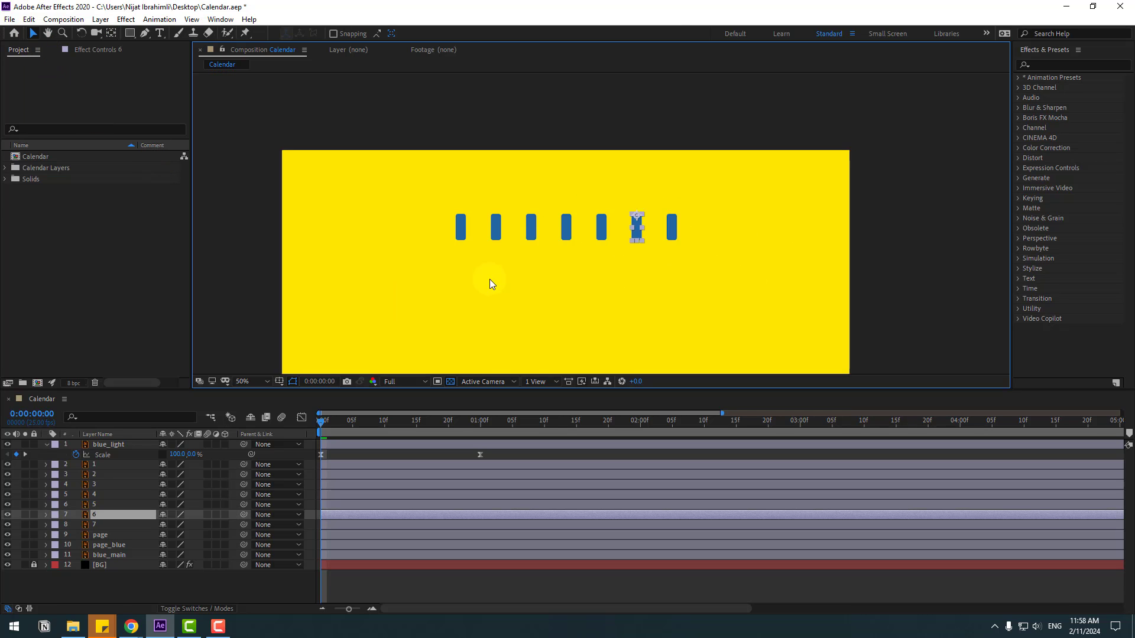
left_click(123, 464)
scroll(444, 298, "up", 2)
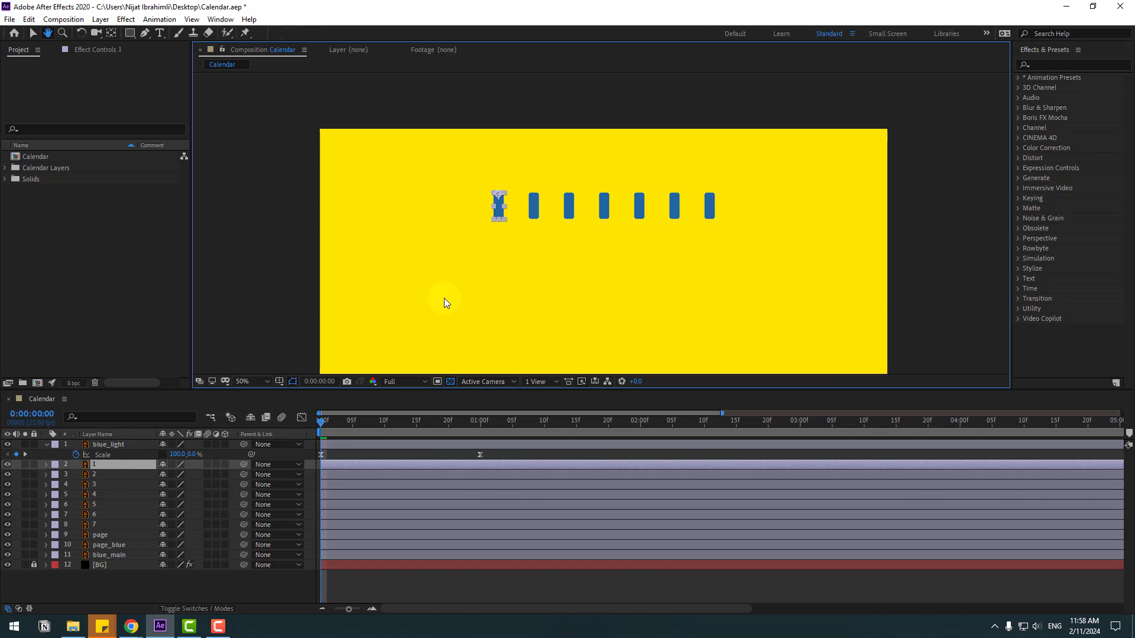
key("s")
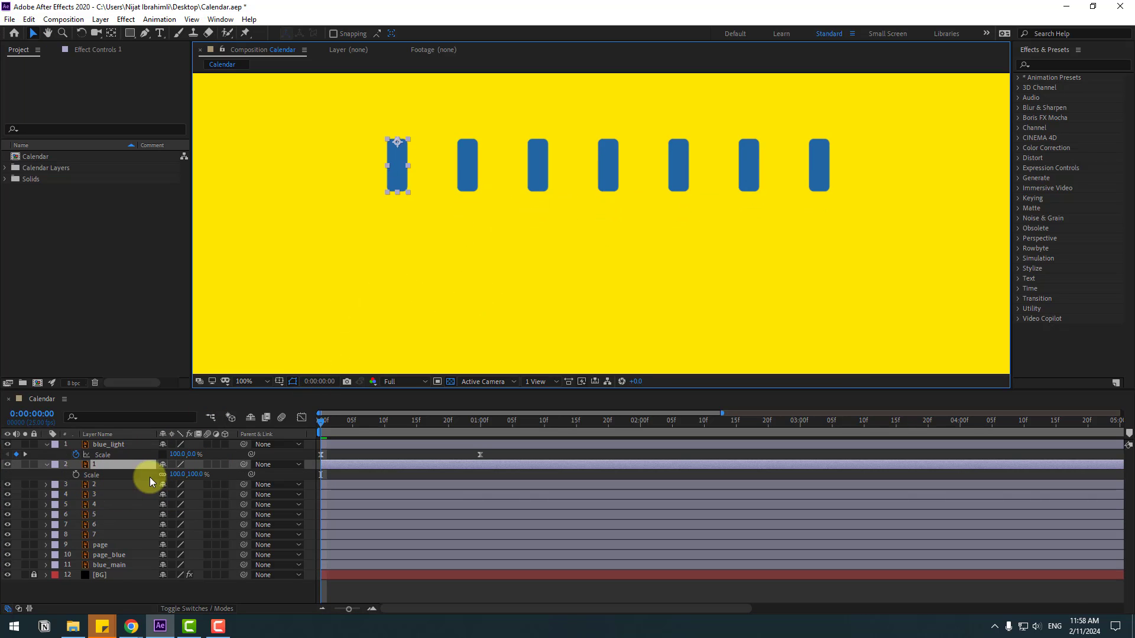
left_click(164, 477)
left_click_drag(400, 427, 483, 421)
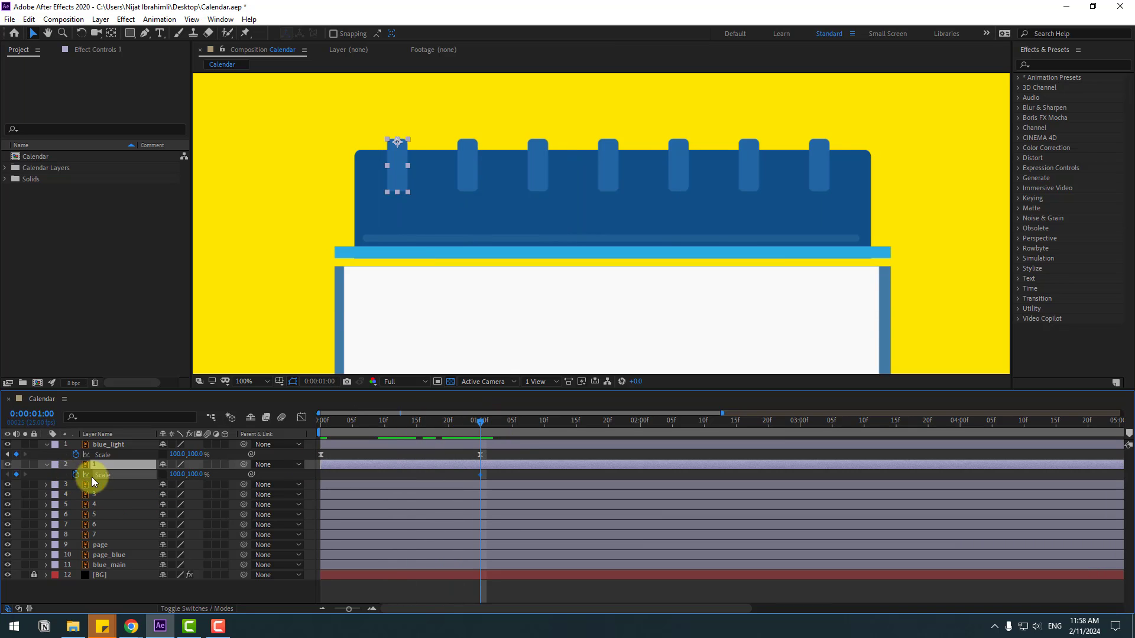
left_click_drag(480, 426, 255, 449)
left_click_drag(203, 479, 189, 472)
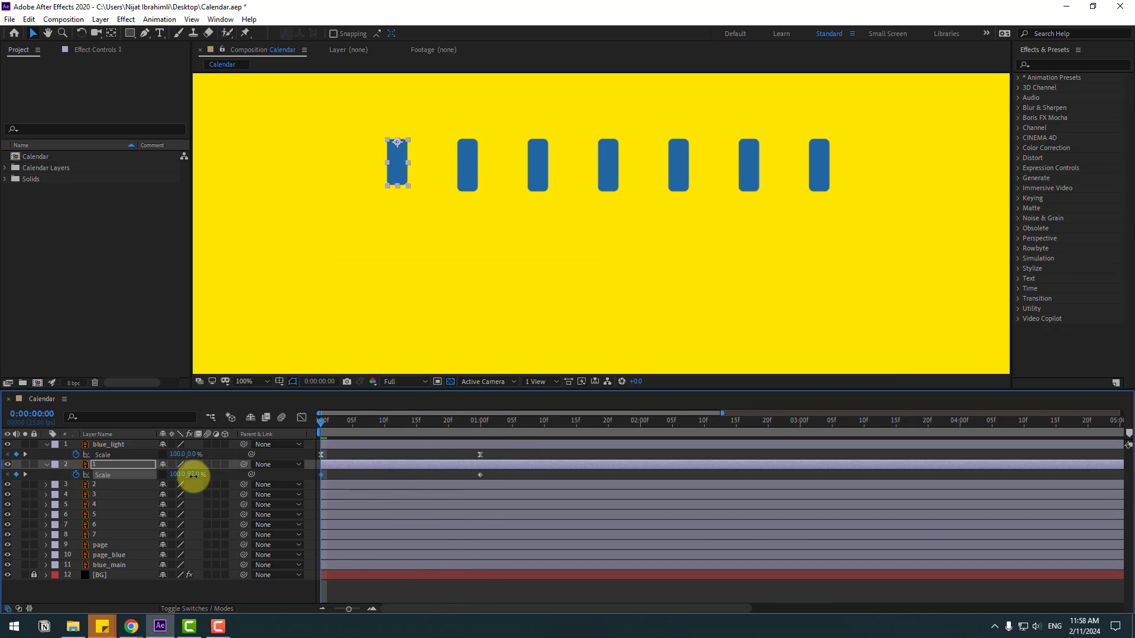
type("0")
left_click(349, 481)
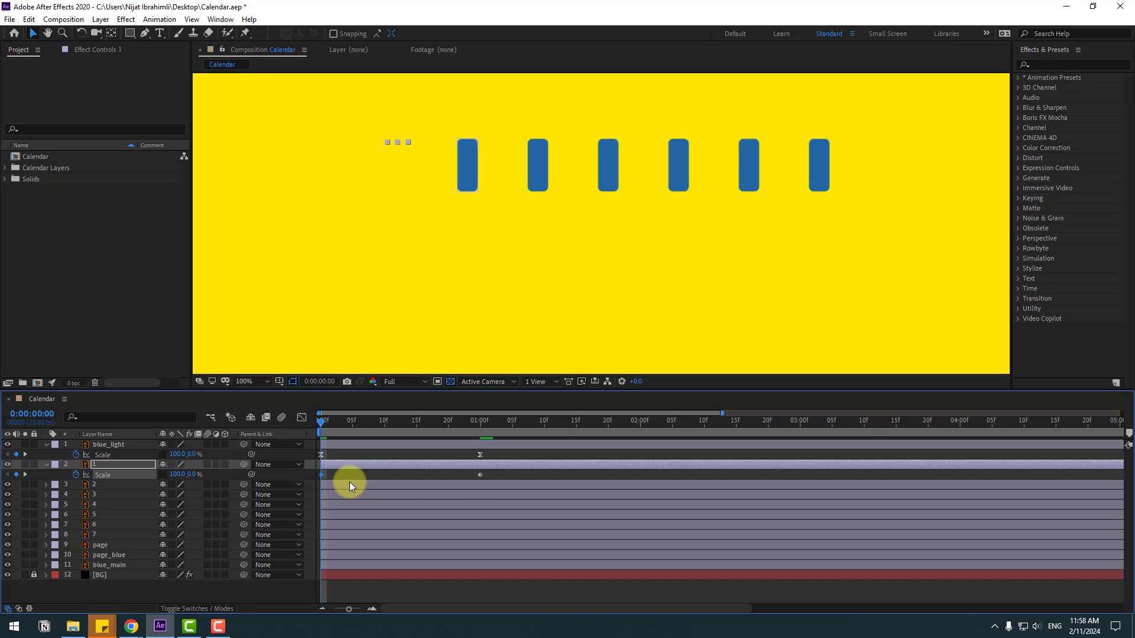
left_click(474, 480)
Stretch the ease into layer 1's one-second Scale keyframe in the Graph Editor and preview.
right_click(323, 476)
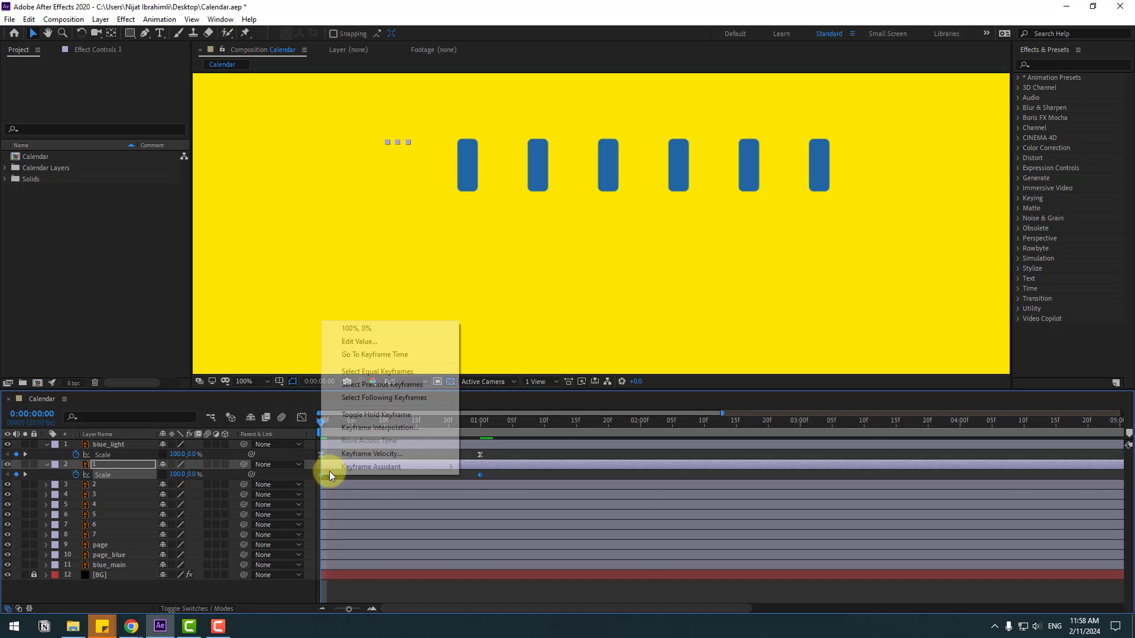
mouse_move(414, 467)
left_click(301, 418)
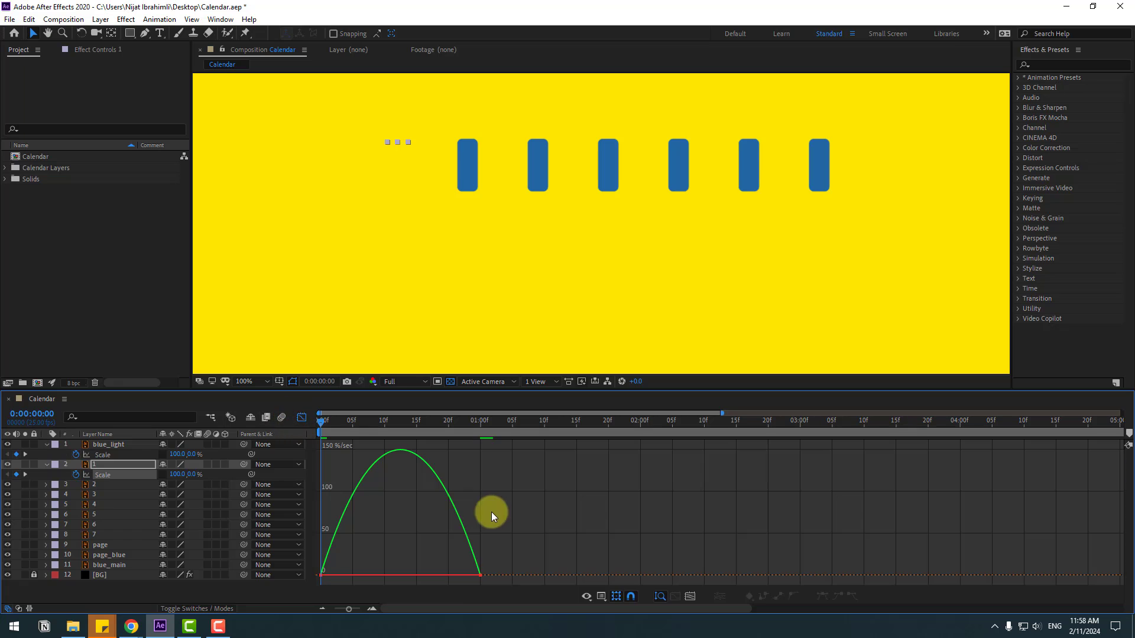
left_click(480, 575)
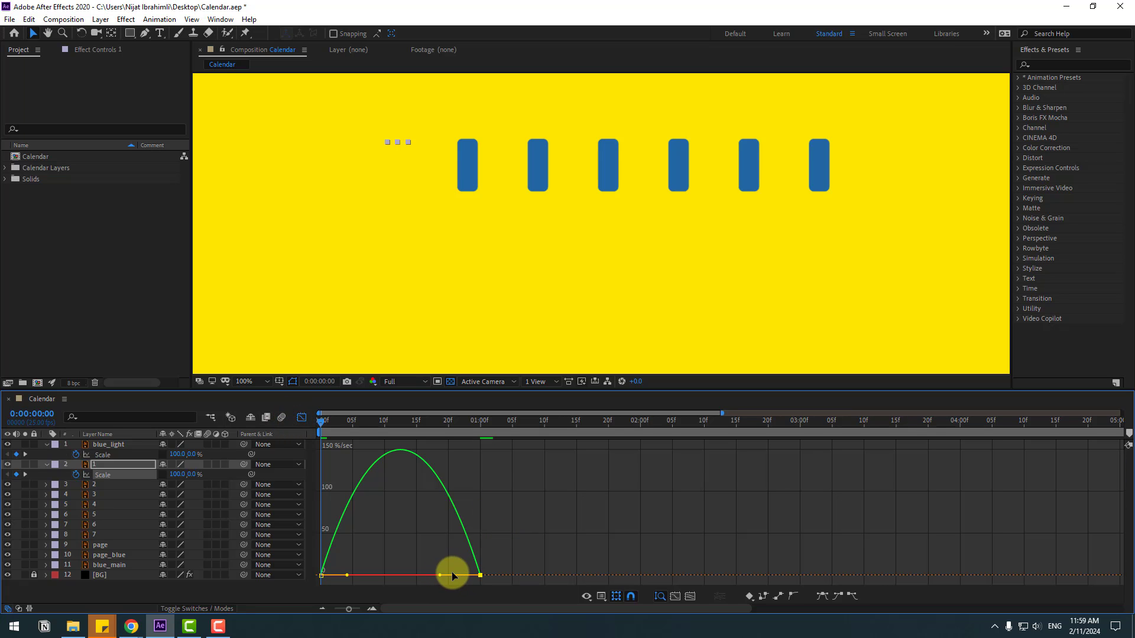
left_click_drag(451, 576, 420, 574)
key("space")
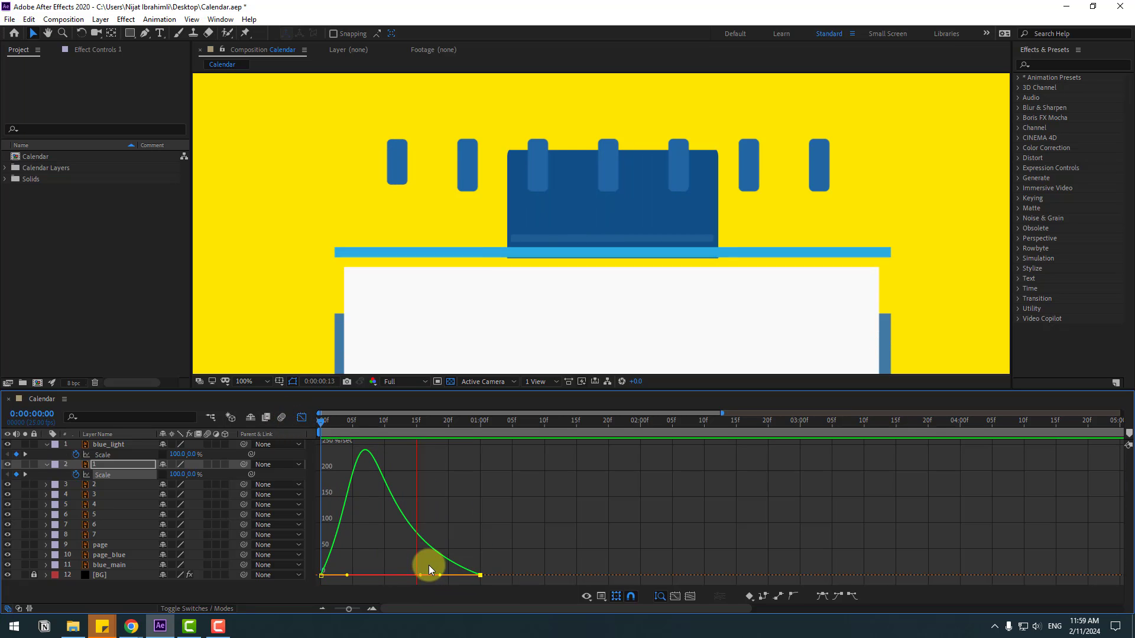
key("space")
Preview the first tab soloed, unsolo it, and select both its Scale keyframes.
left_click(301, 417)
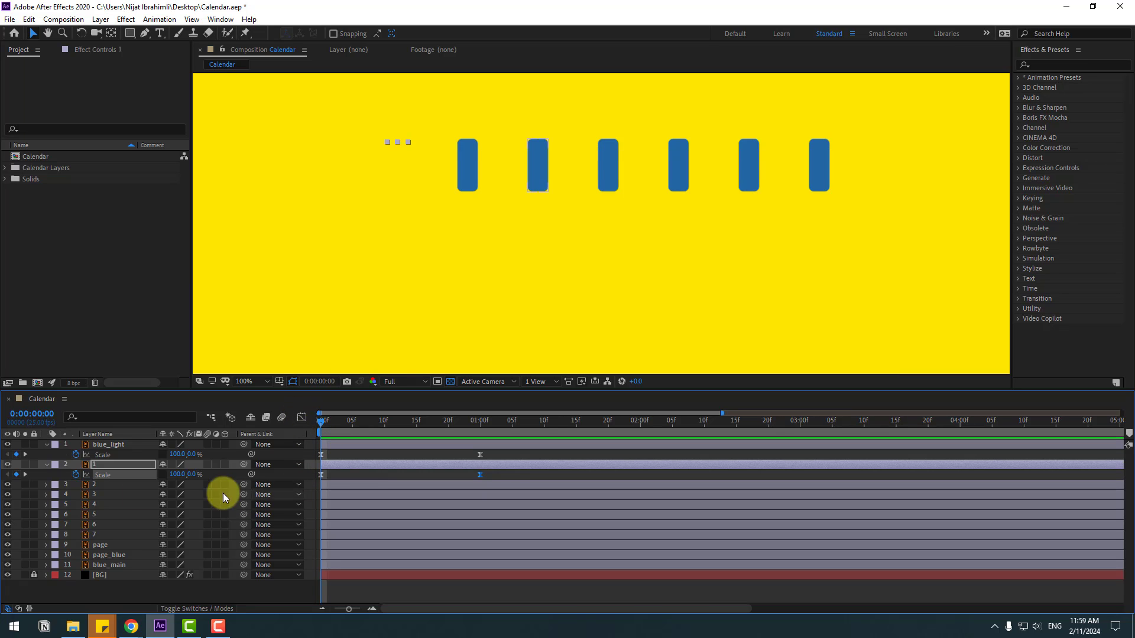
left_click(24, 464)
key("space")
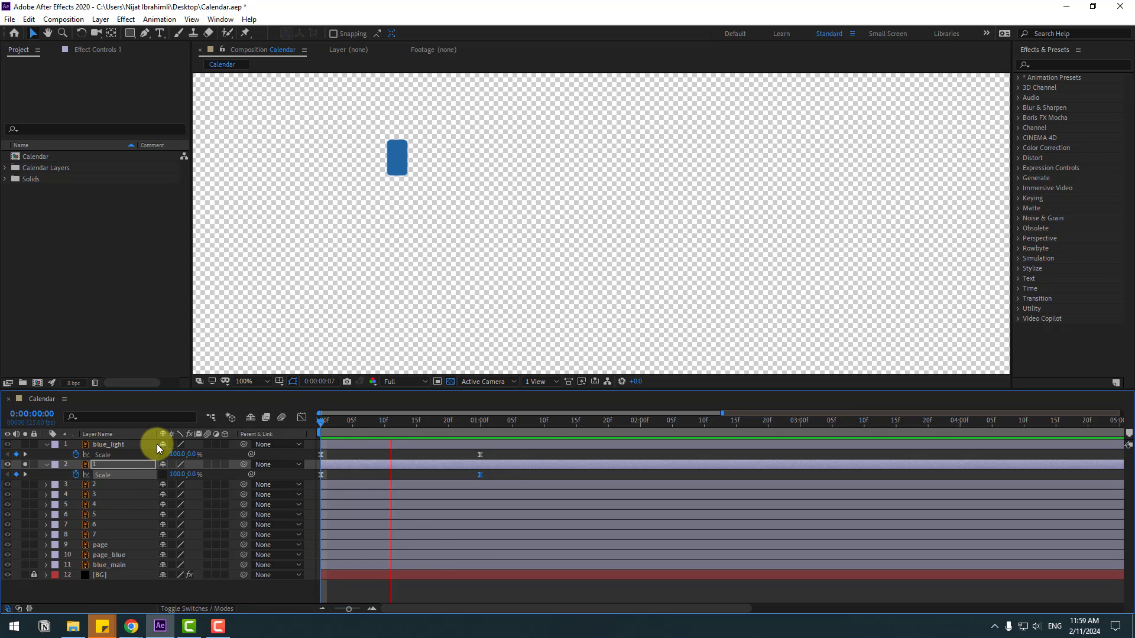
key("space")
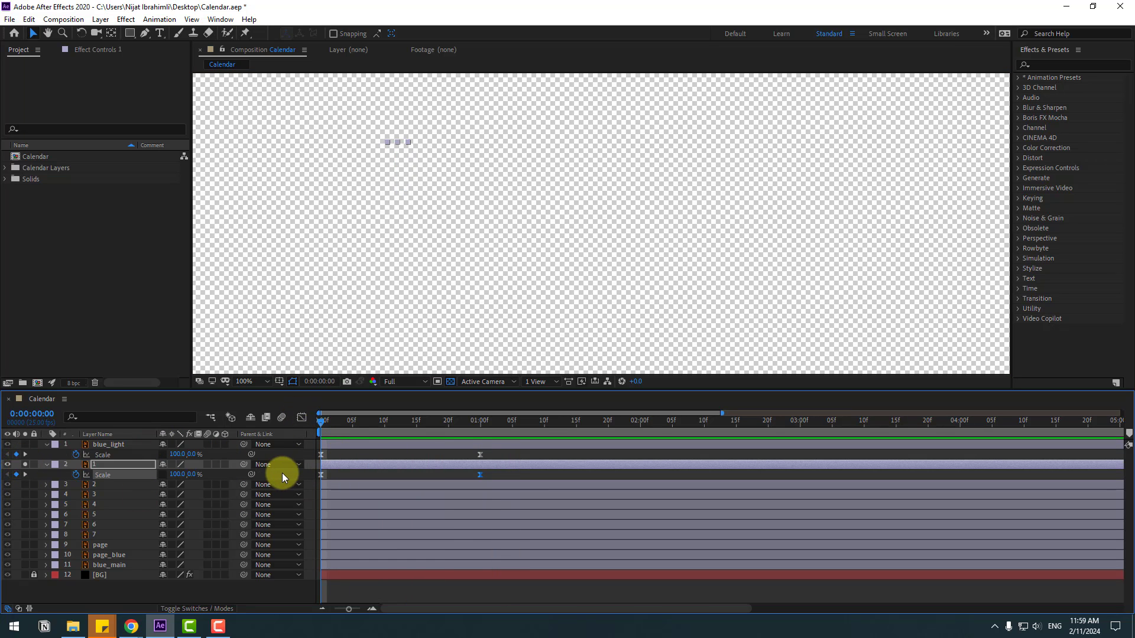
left_click(25, 464)
left_click_drag(491, 473, 303, 482)
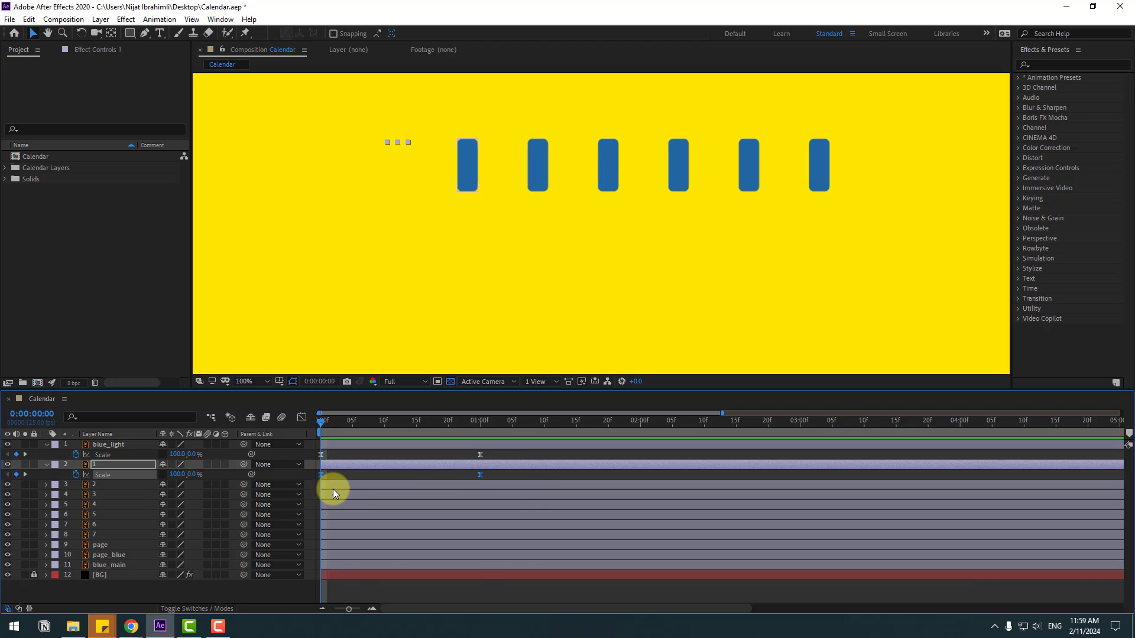
Select tab layers 2–7 and shift layer 3's bar a few frames later.
scroll(485, 261, "down", 2)
left_click(531, 204)
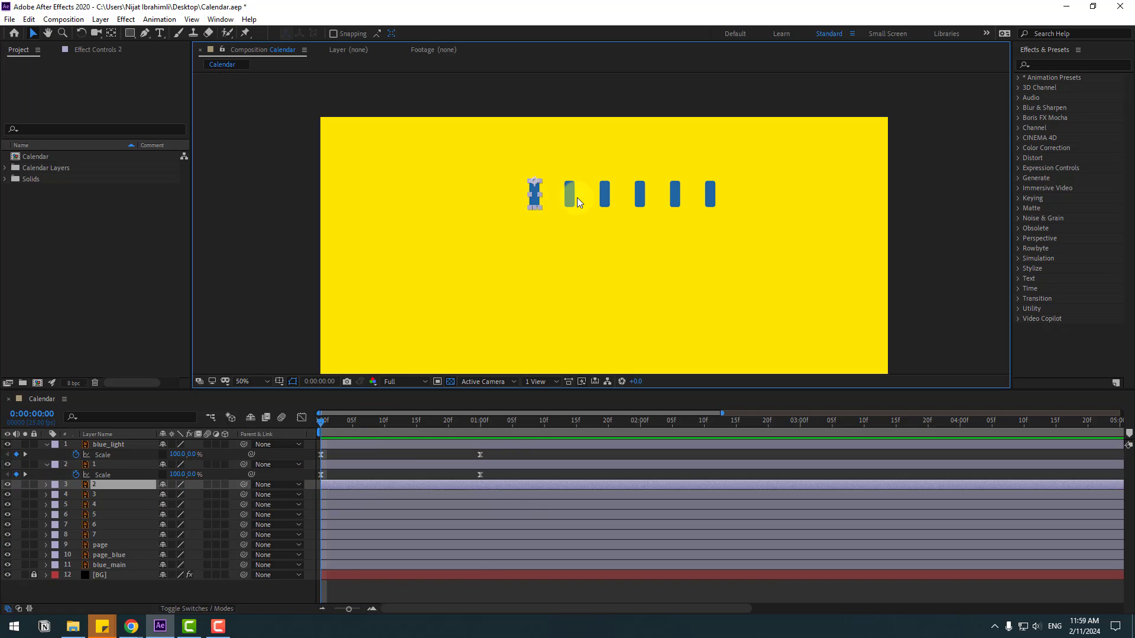
left_click(571, 196, "shift")
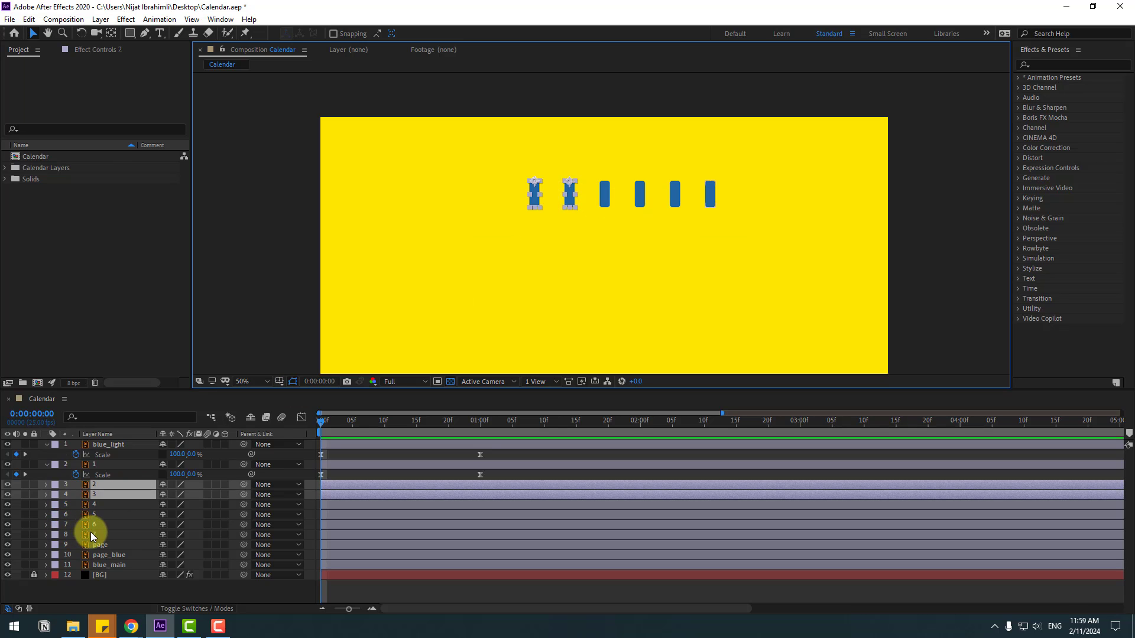
left_click(130, 535, "shift")
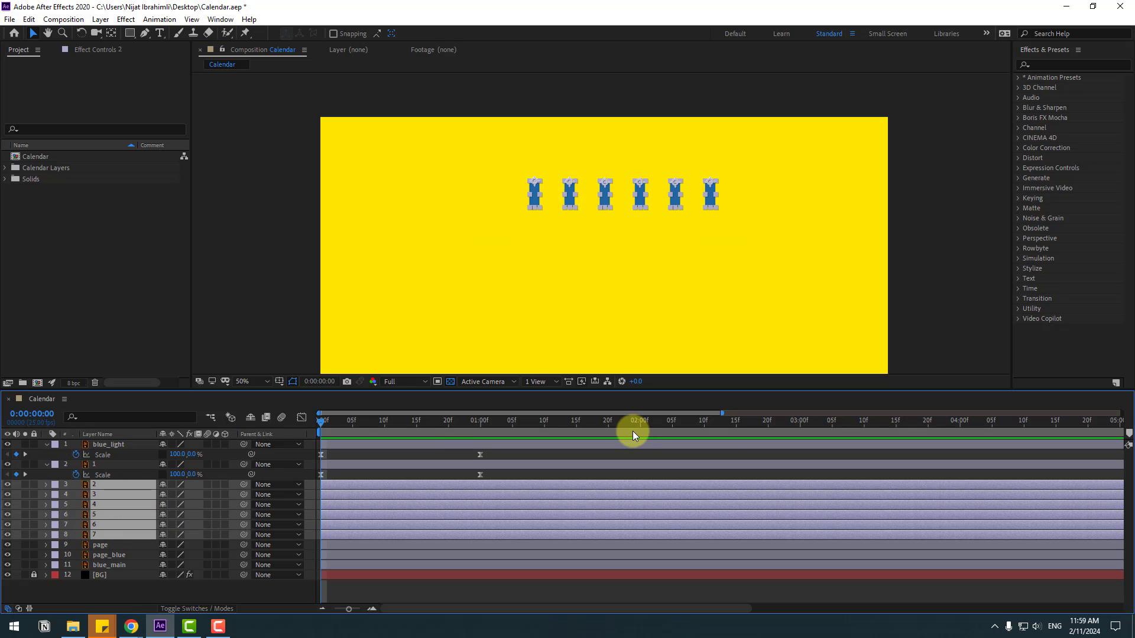
left_click(349, 473)
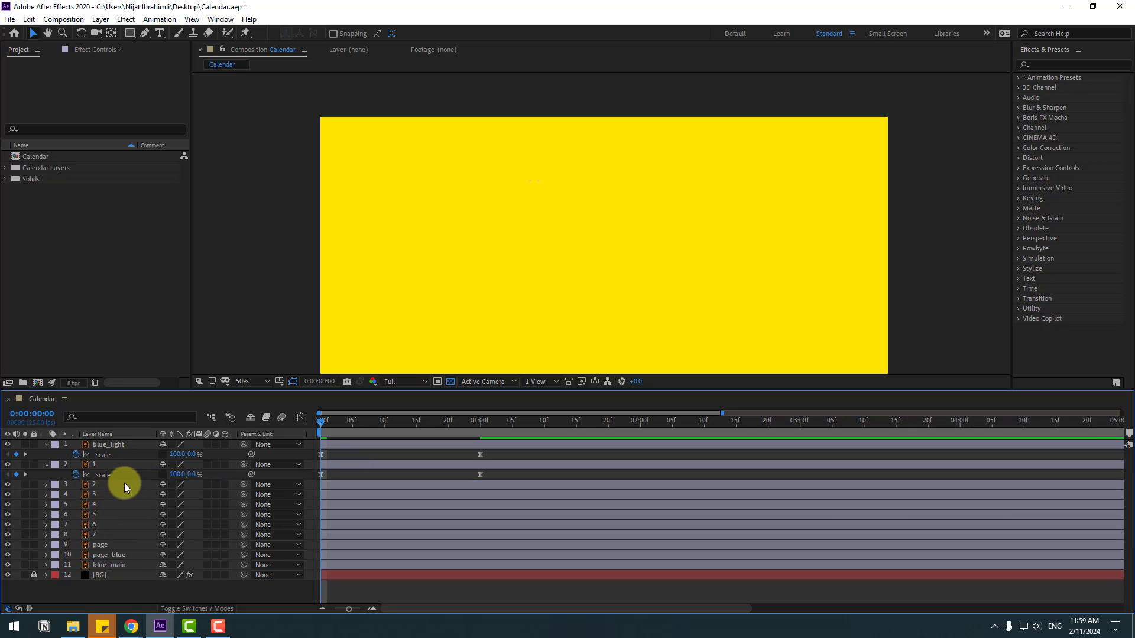
left_click(124, 483)
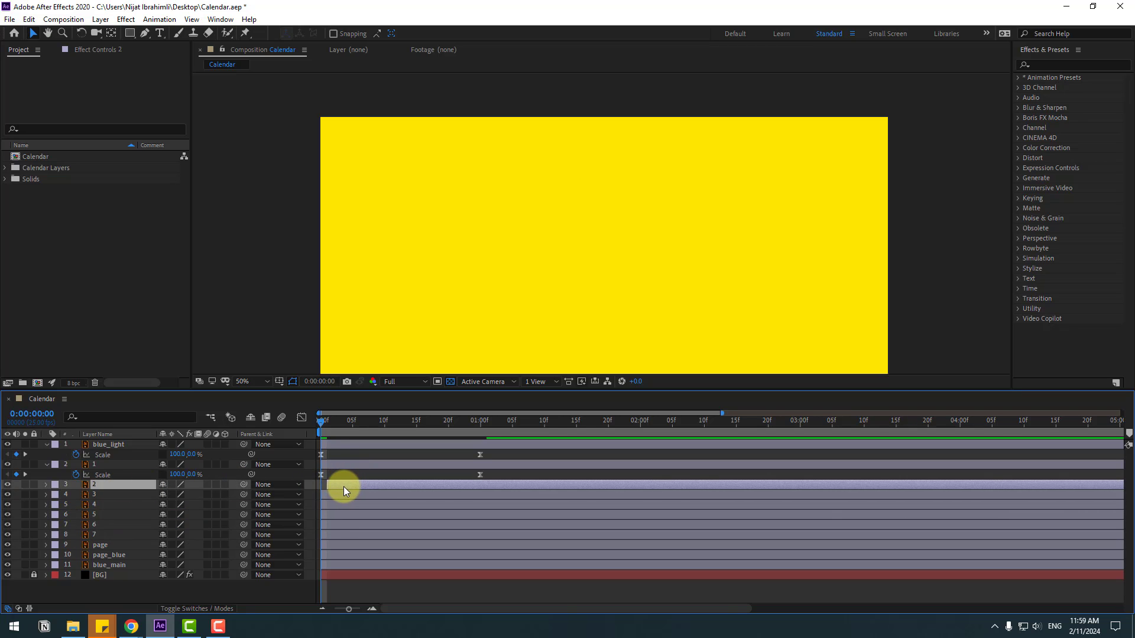
left_click_drag(336, 493, 382, 531)
Solo tab layers 1–7, preview the staggered scale-in, then unsolo them.
left_click(102, 464)
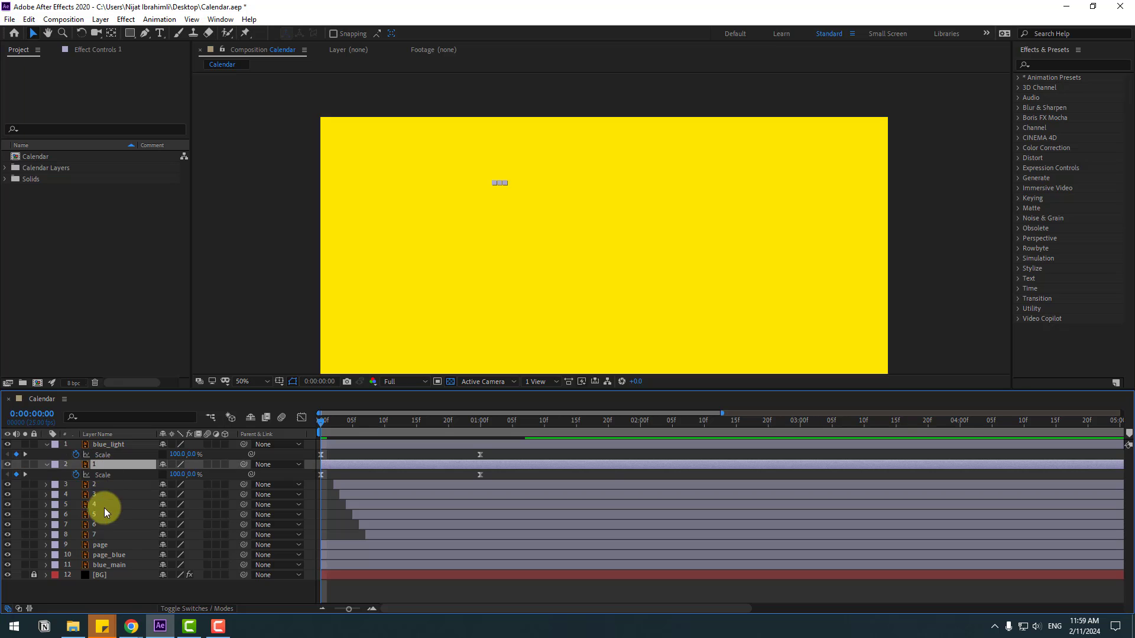
left_click(95, 535, "shift")
left_click(24, 463)
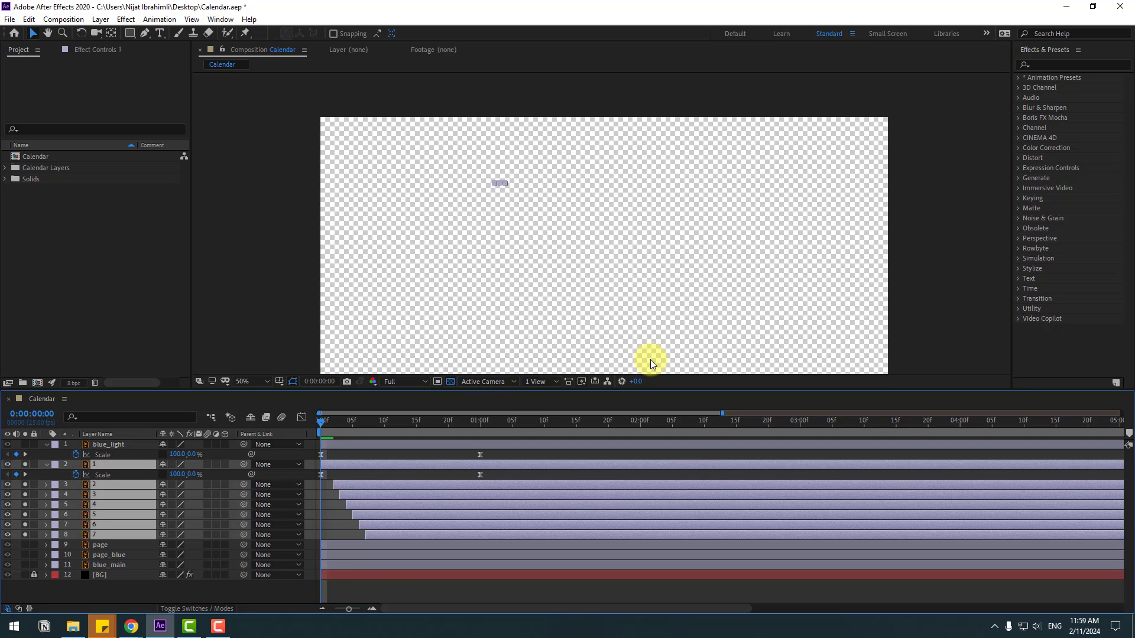
key("space")
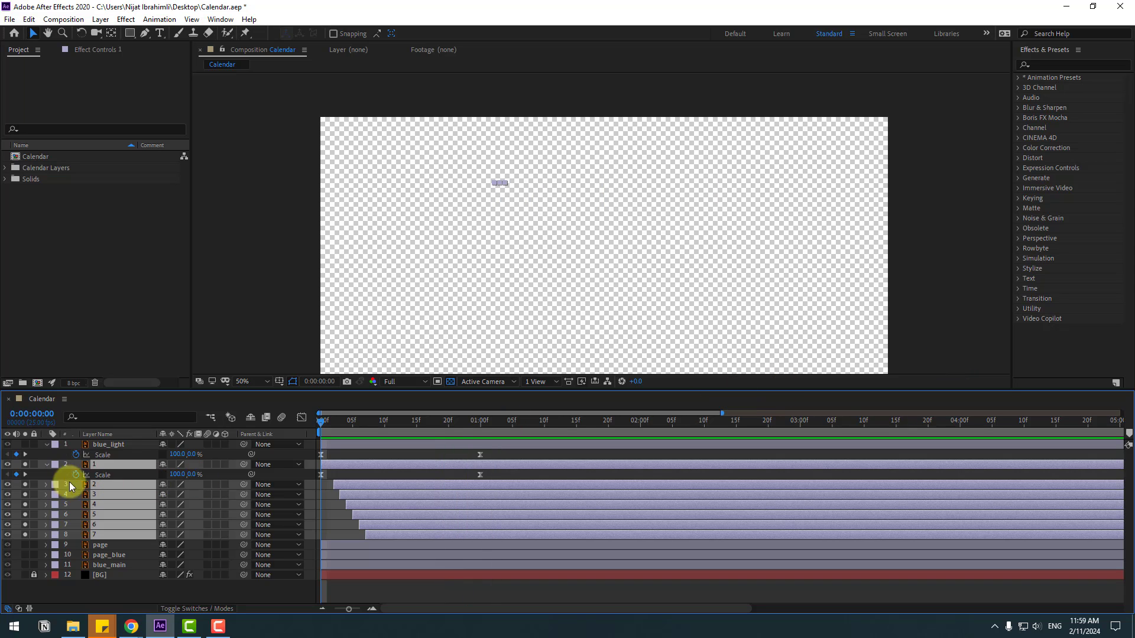
left_click(25, 464)
left_click(339, 474)
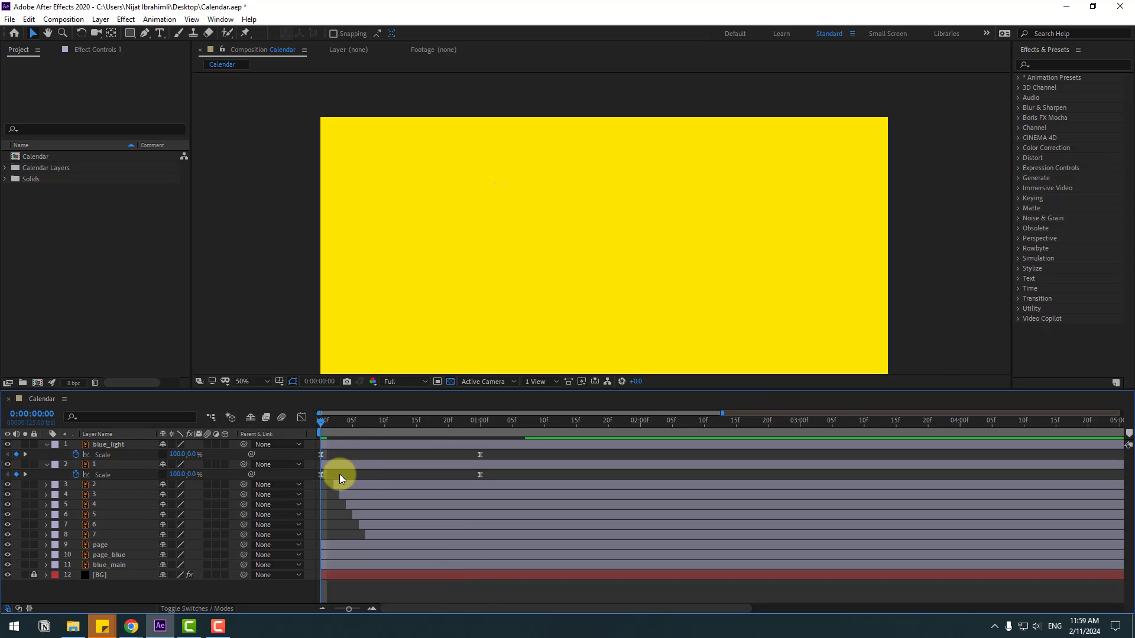
Shift tab layers 1–7 together so they start about 10 frames later.
left_click(45, 464)
key("space")
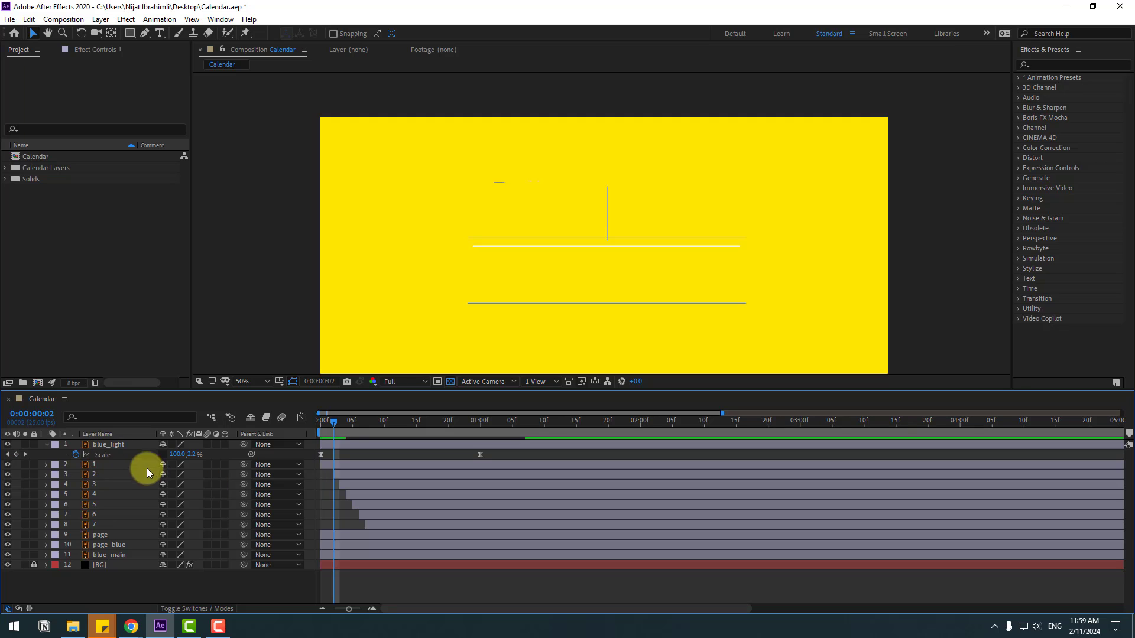
left_click(108, 466)
left_click(141, 519, "shift")
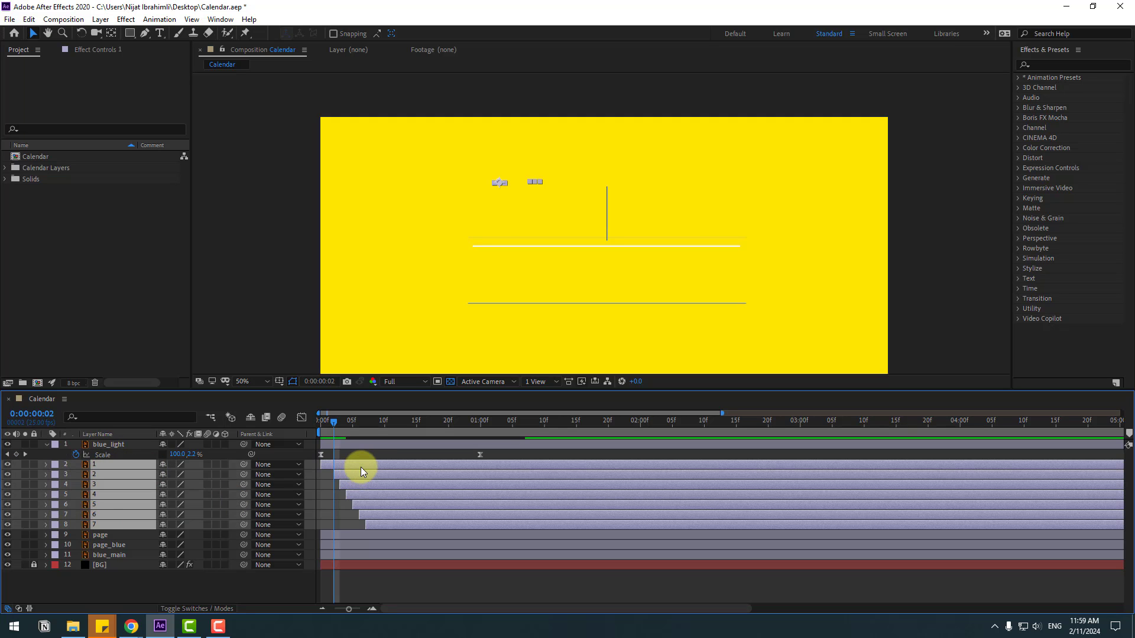
left_click_drag(362, 471, 426, 467)
Move the white page layer so it starts around frame 10.
left_click(342, 453)
mouse_move(341, 427)
left_mouse_down()
mouse_move(308, 423)
mouse_move(492, 423)
mouse_move(361, 420)
left_mouse_up()
key("F2")
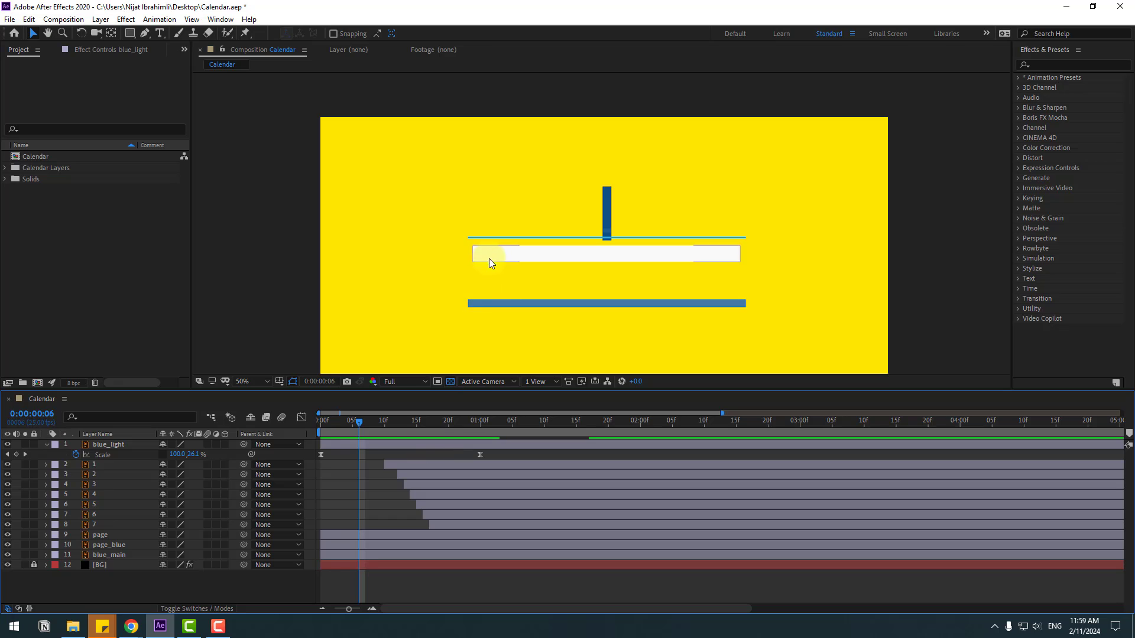
left_click(488, 258)
left_click_drag(345, 535, 447, 535)
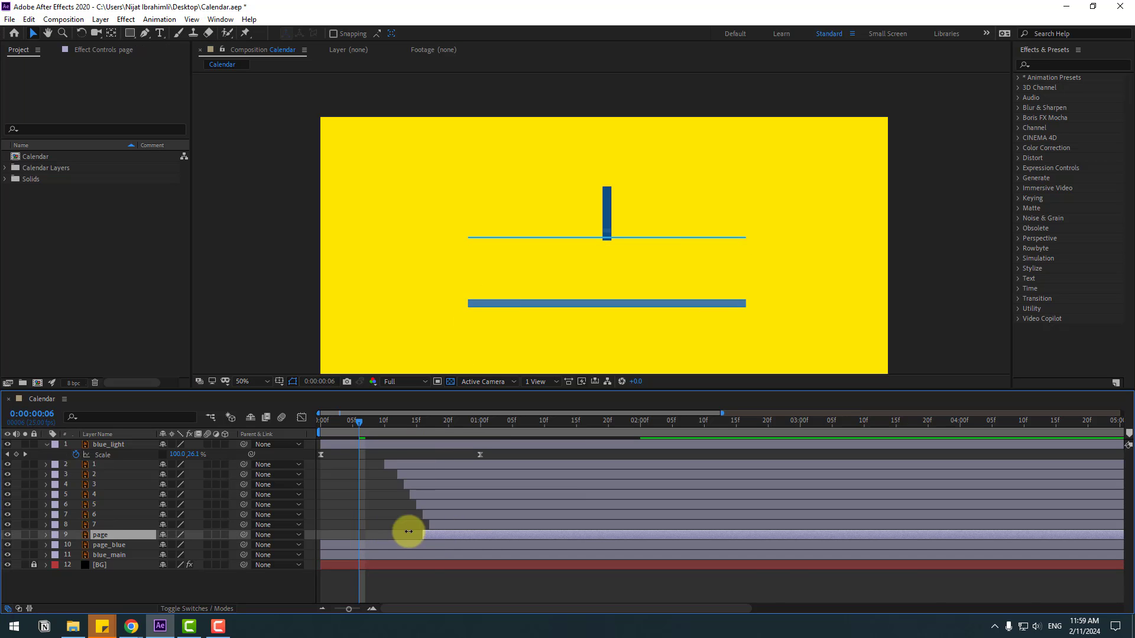
Try sliding page_blue's layer bar later in the timeline.
left_click(347, 545)
left_click_drag(349, 435, 384, 432)
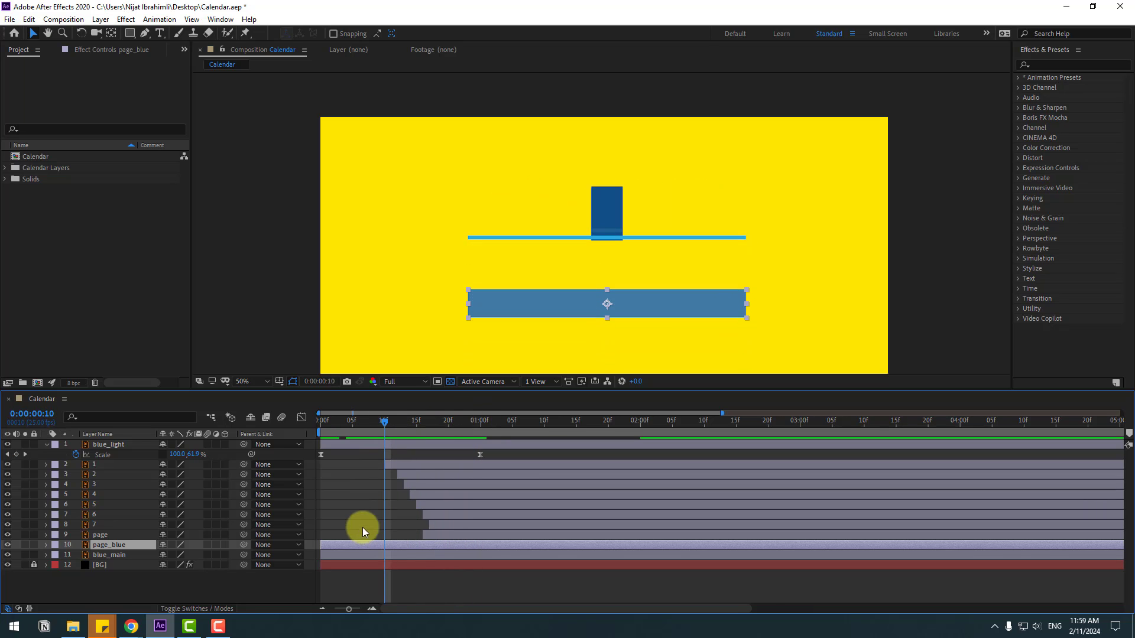
left_click_drag(339, 545, 374, 541)
left_click_drag(374, 427, 526, 418)
Delay the blue_light layer and its Scale keyframes by five frames.
left_click(490, 239)
key("i")
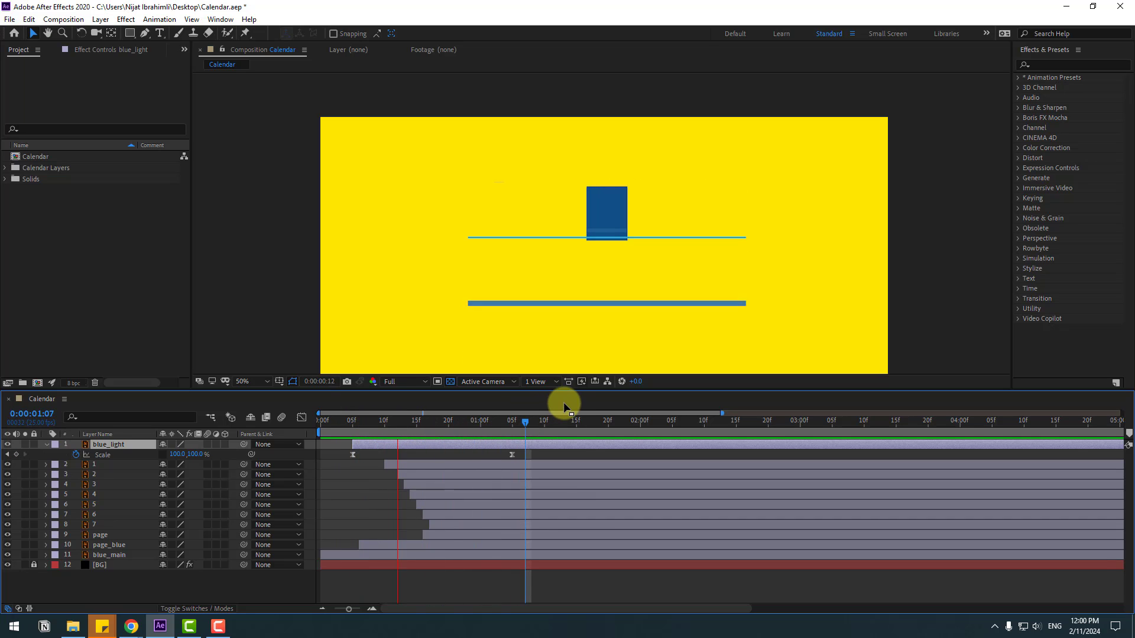
left_click_drag(349, 427, 395, 424)
Move page_blue back to start at frame 0 and preview the animation.
left_click(126, 553)
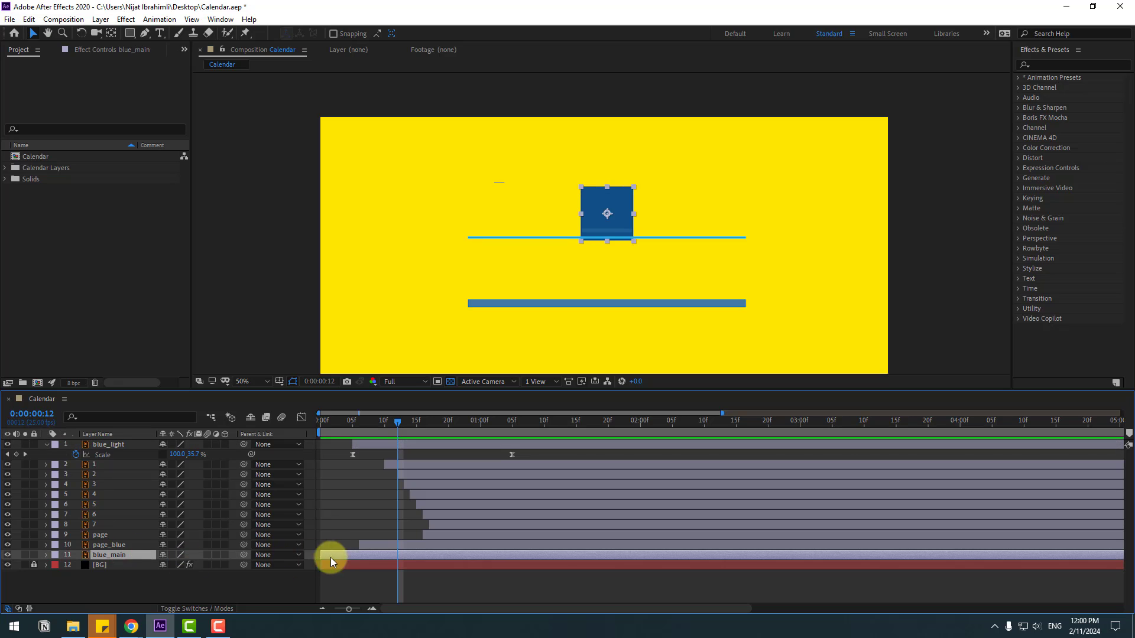
left_click(115, 546)
left_click_drag(381, 545, 348, 544)
key("space")
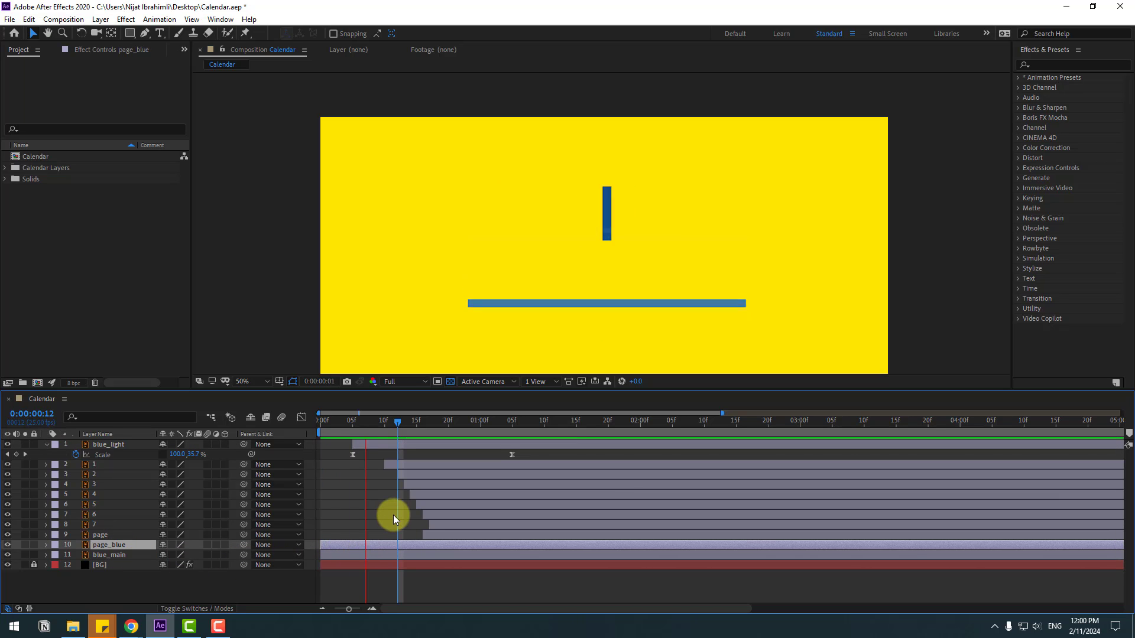
Move page_blue's last Scale keyframe to 0:00:01:09 and preview the result.
scroll(558, 346, "down", 4)
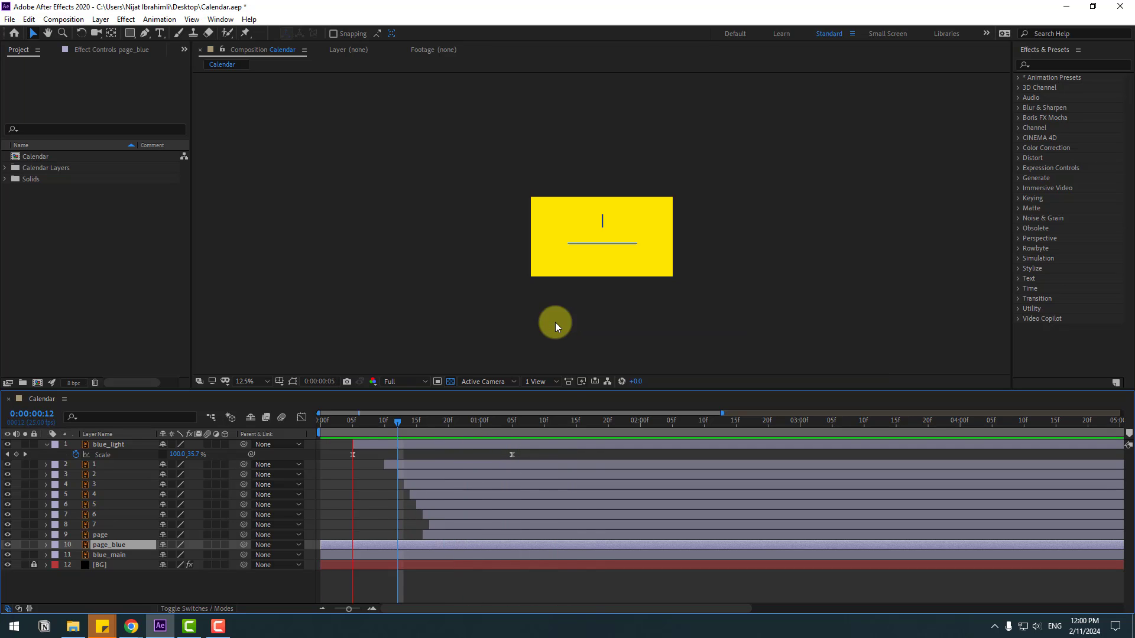
scroll(544, 329, "up", 2)
key("space")
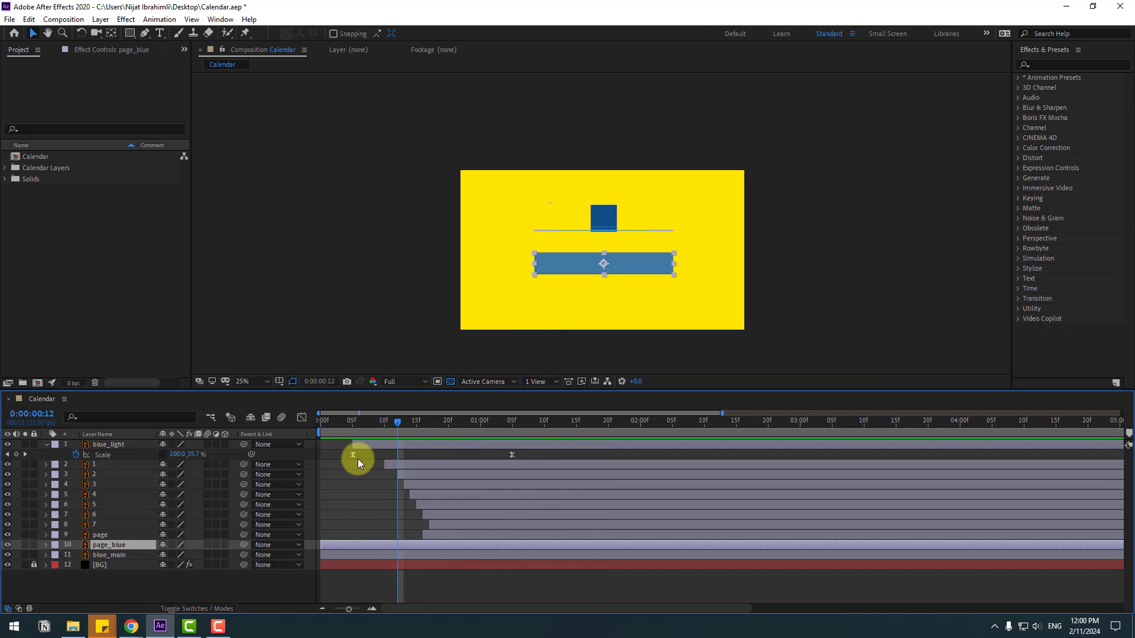
left_click(46, 447)
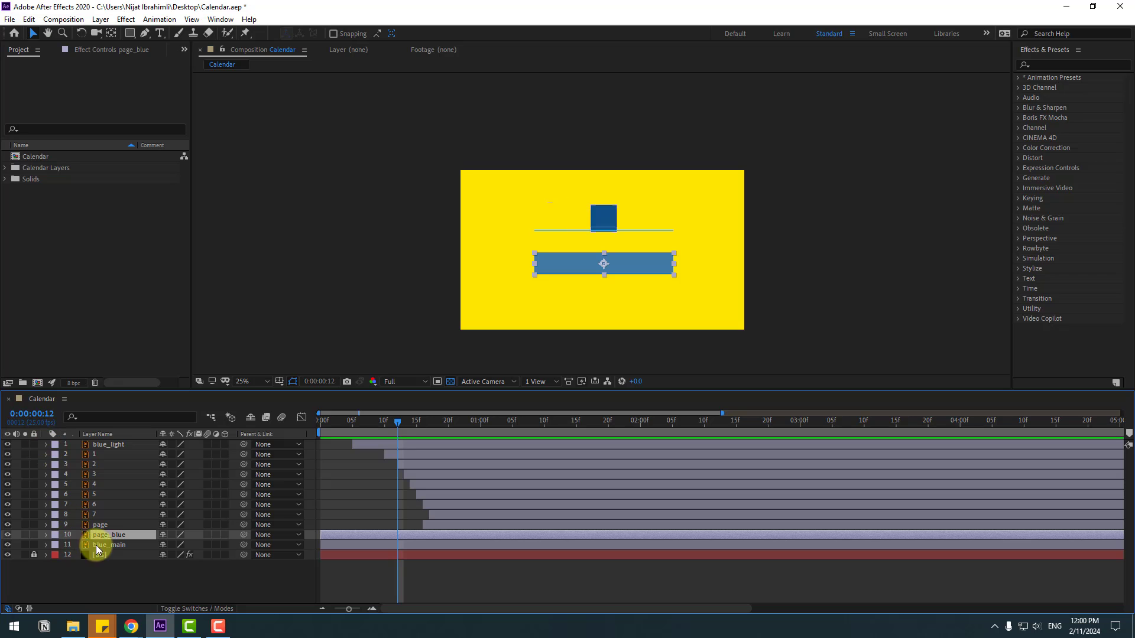
key("u")
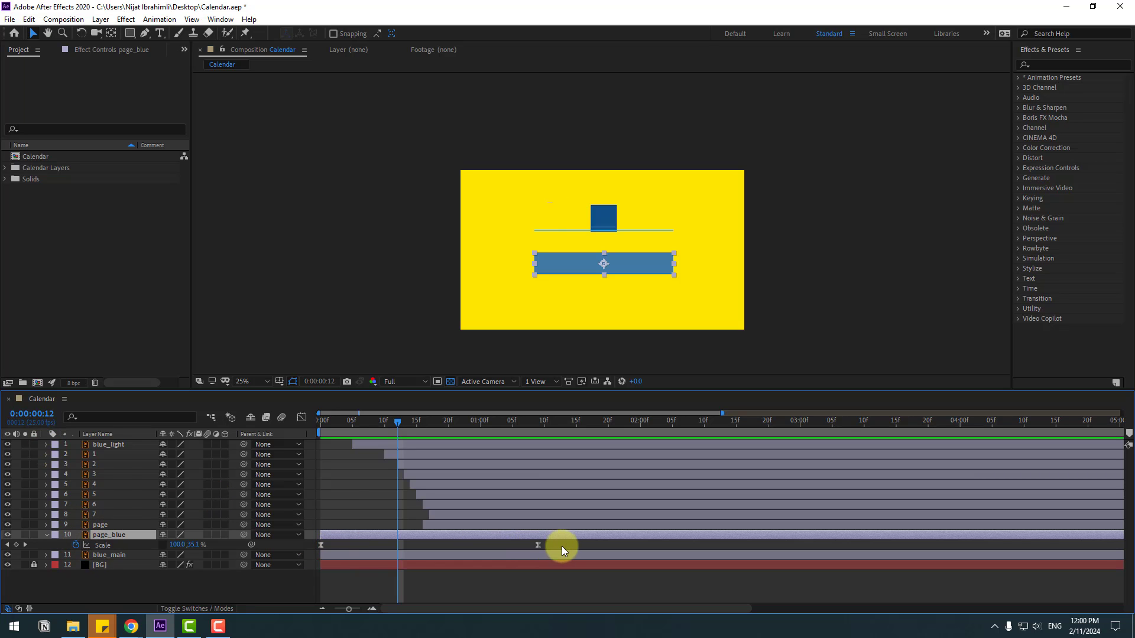
left_click_drag(538, 545, 477, 551)
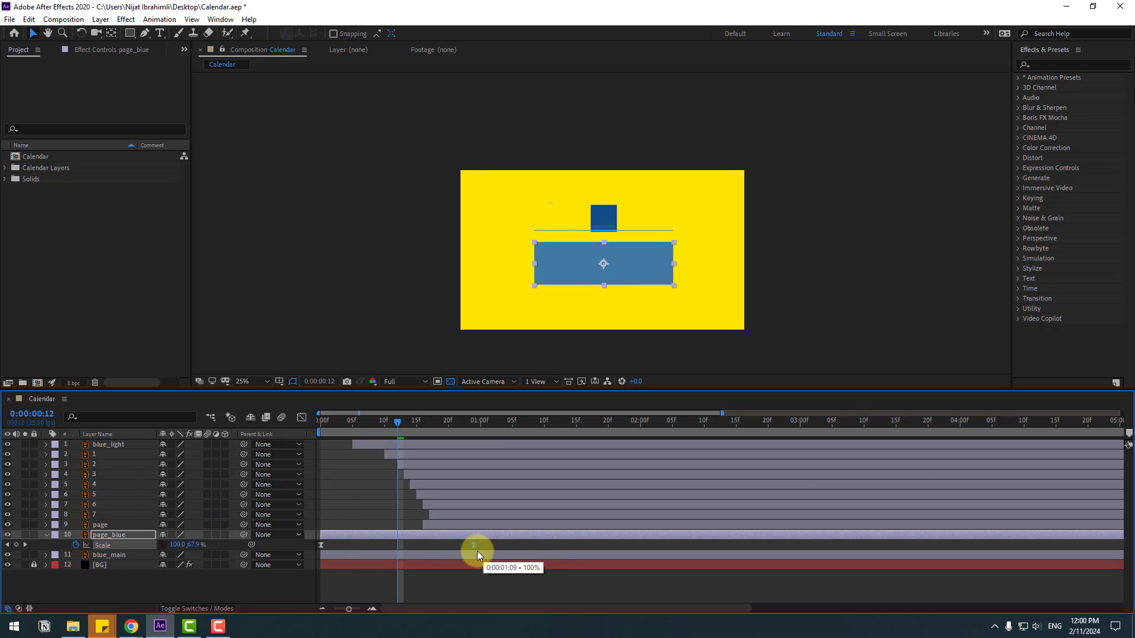
key("space")
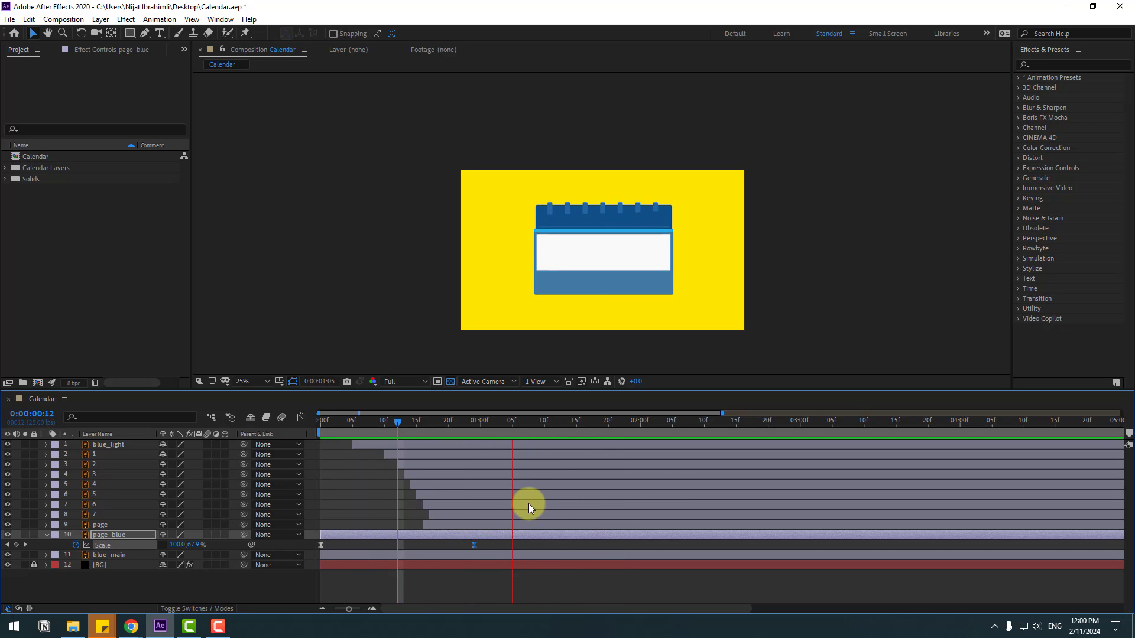
left_click_drag(375, 422, 408, 443)
Select blue_light, preview the build-up, and stop at frame 12 to inspect.
left_click(109, 445)
key("space")
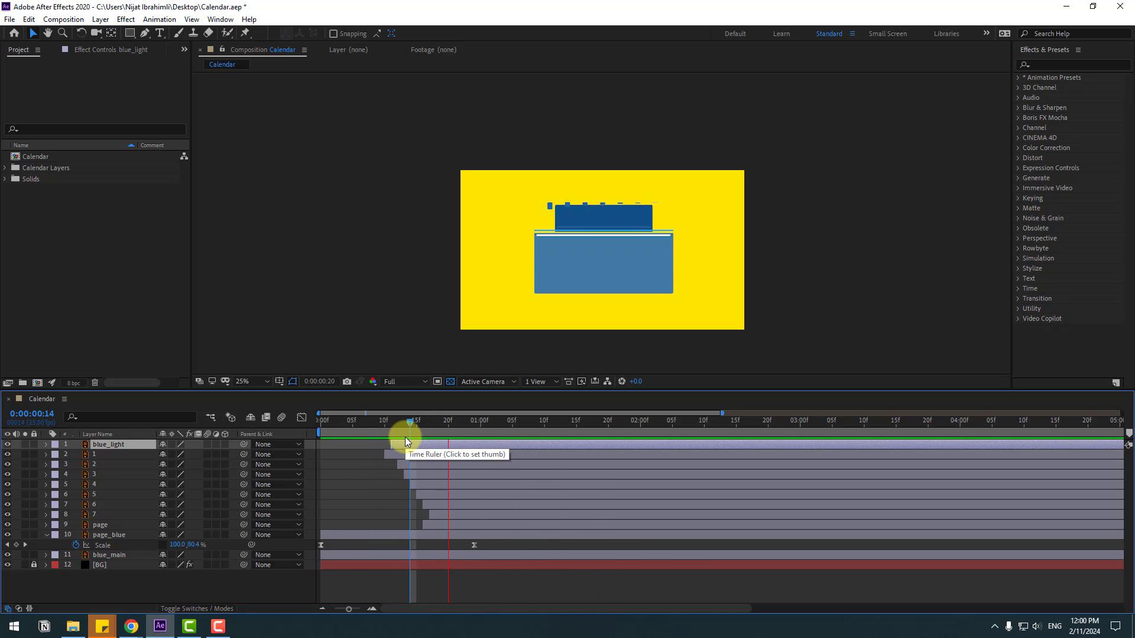
key("space")
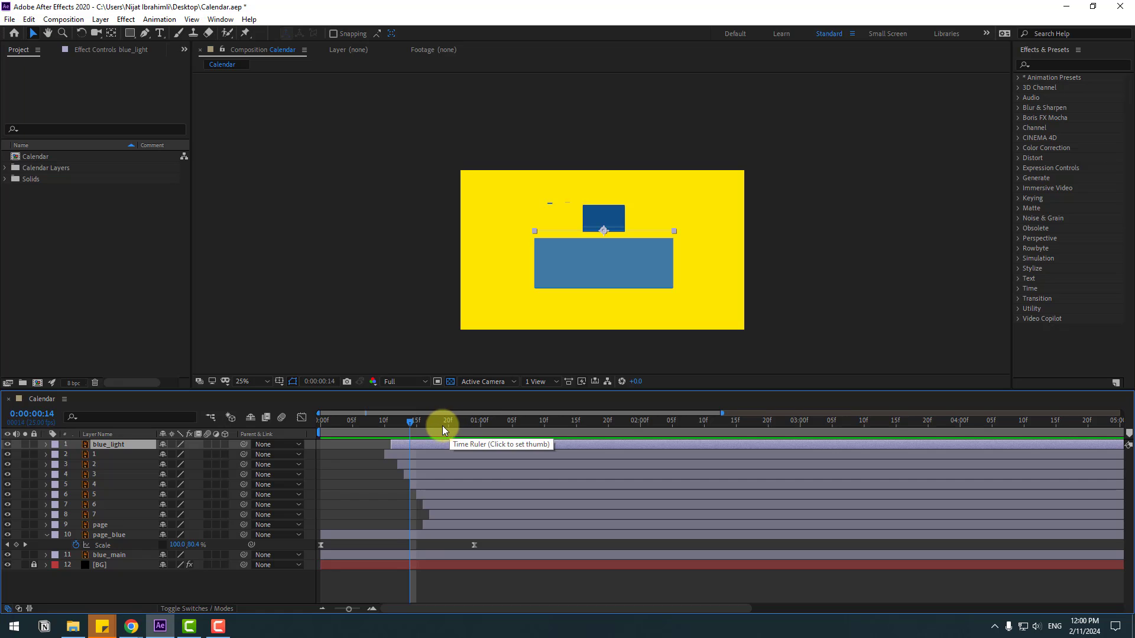
mouse_move(442, 425)
left_mouse_down()
mouse_move(467, 421)
mouse_move(314, 431)
mouse_move(443, 427)
mouse_move(427, 427)
left_mouse_up()
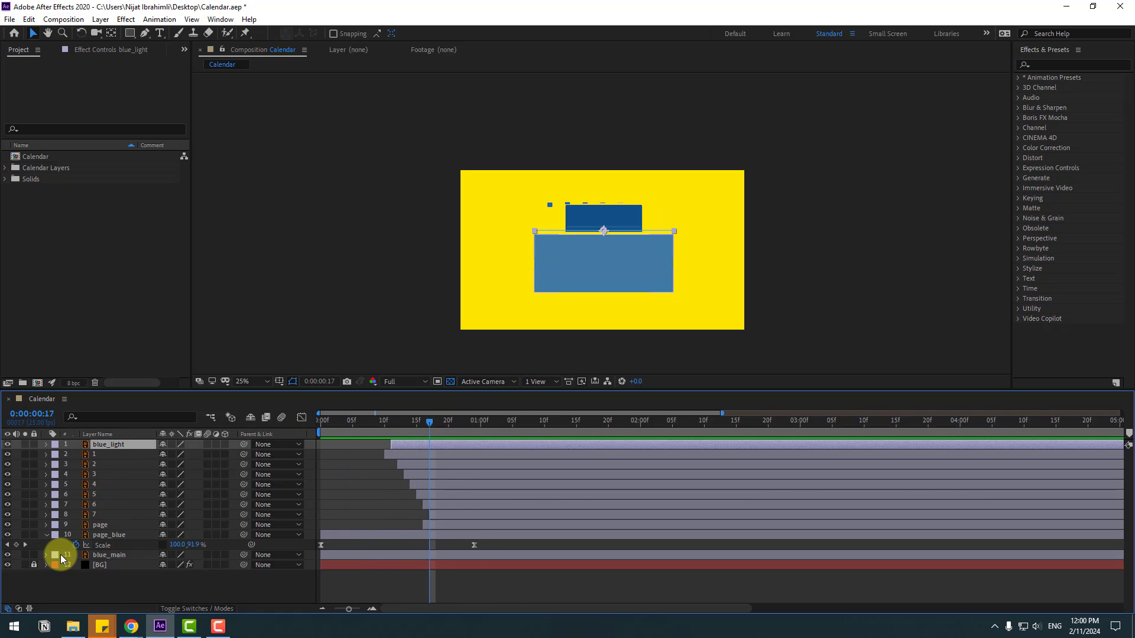
Add a Null Object layer and centre its anchor point.
left_click(46, 535)
right_click(203, 567)
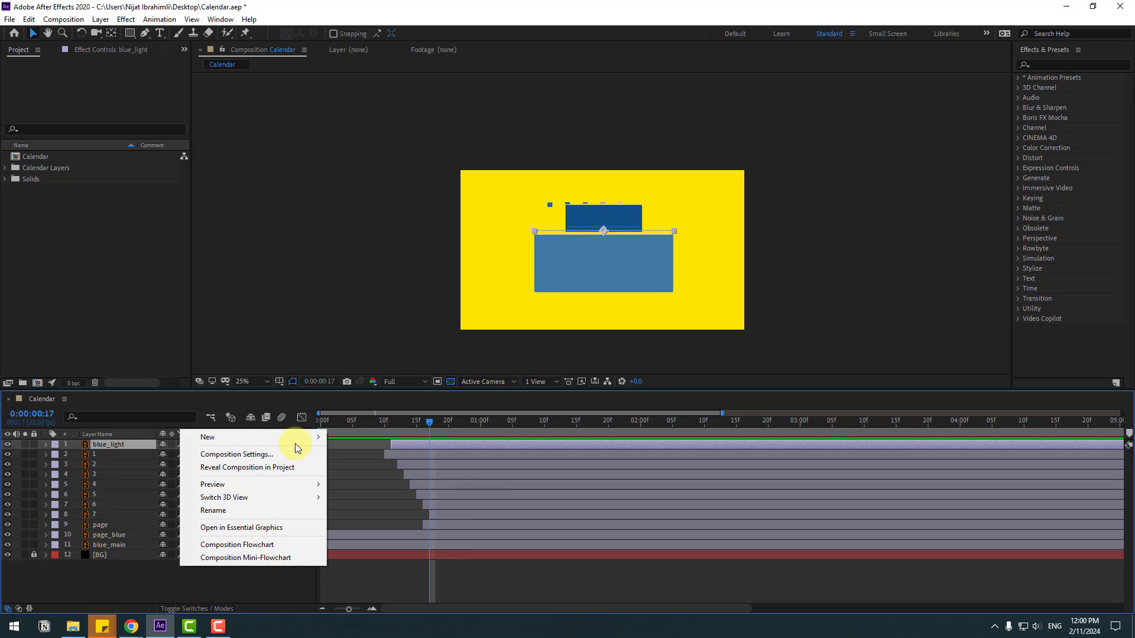
mouse_move(296, 441)
left_click(376, 507)
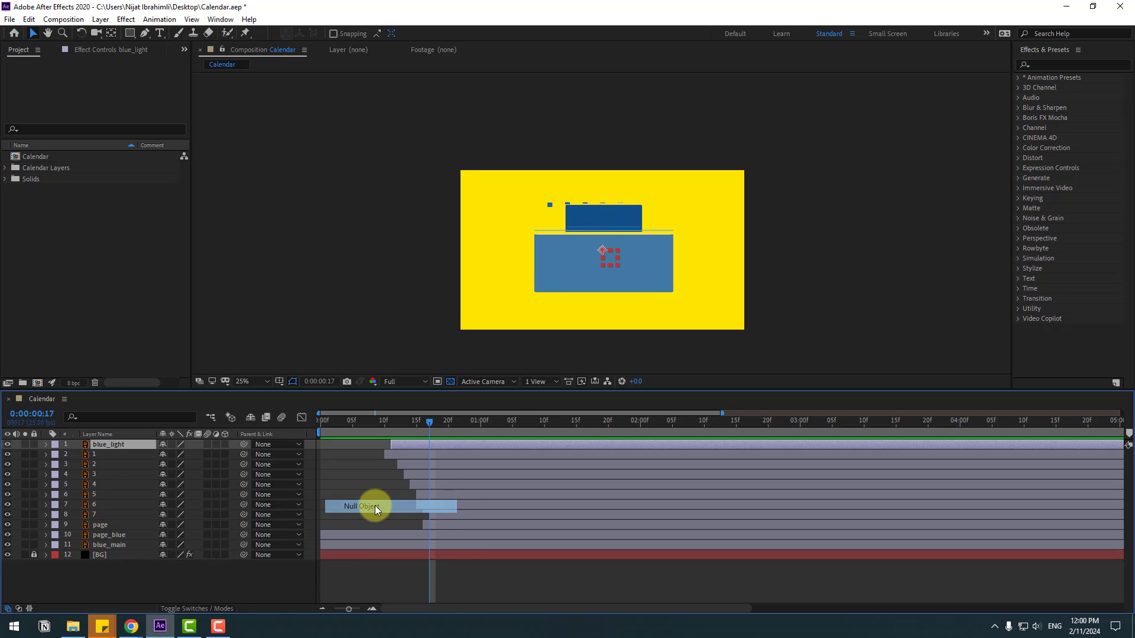
key("period")
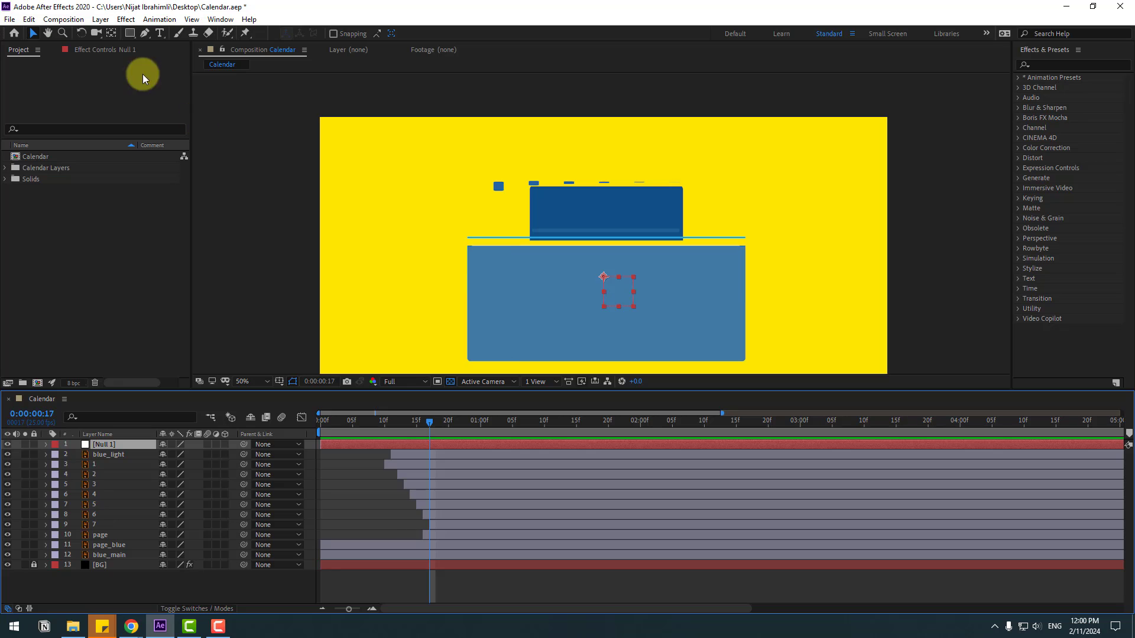
double_click(112, 34)
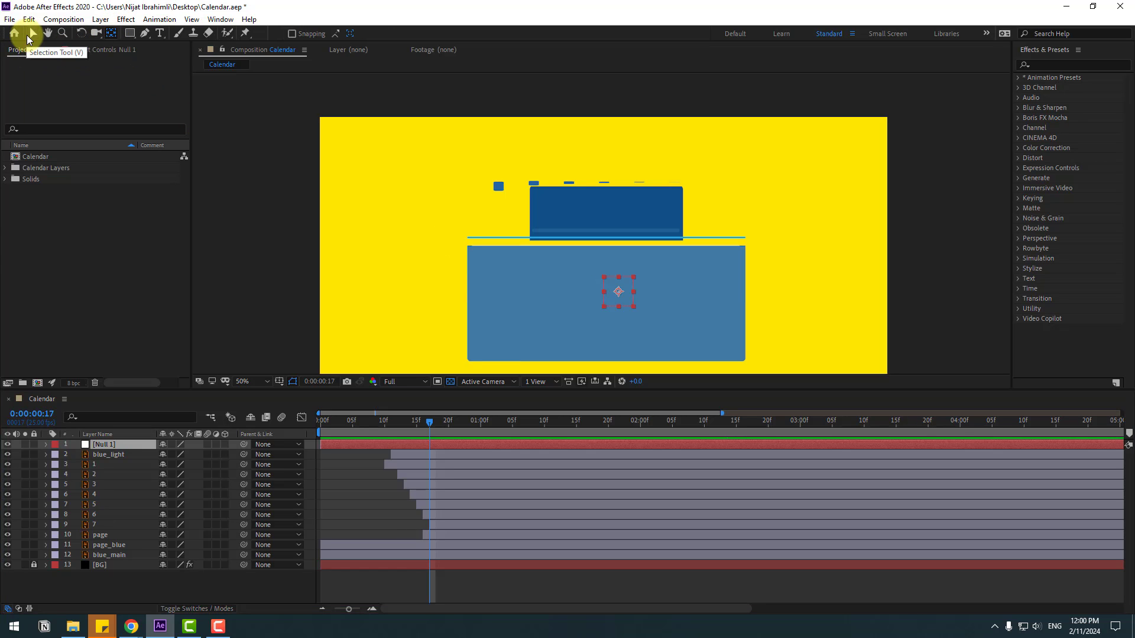
left_click(27, 38)
Parent the calendar layers from blue_light down to blue_main to Null 1.
left_click(118, 457)
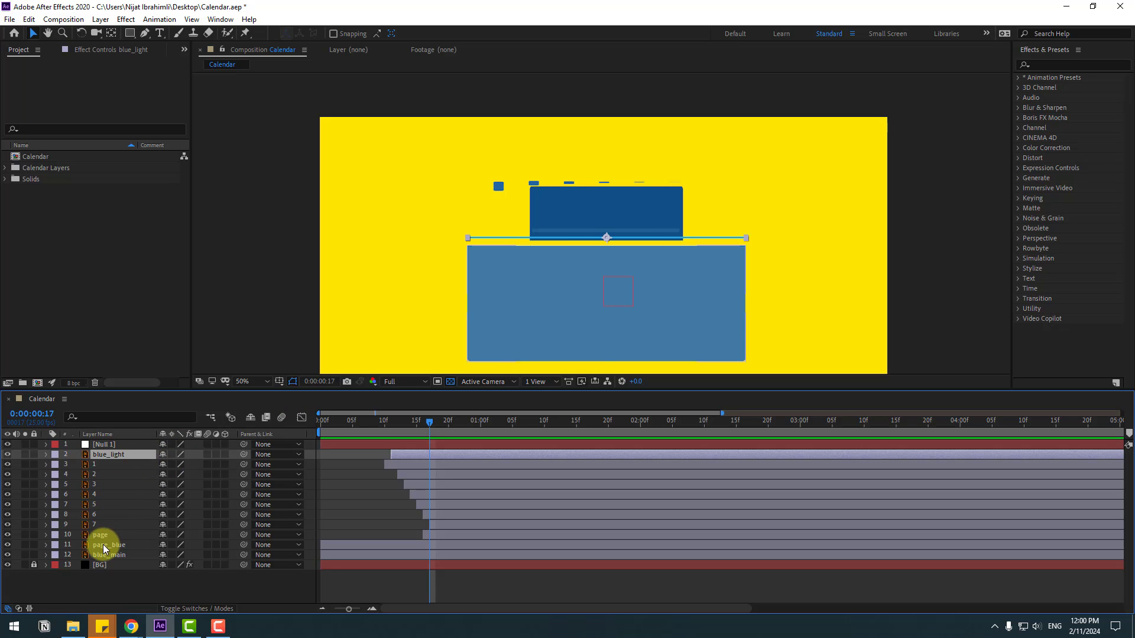
left_click(100, 555, "shift")
left_click_drag(242, 459, 104, 448)
key("comma")
left_click_drag(442, 336, 438, 333)
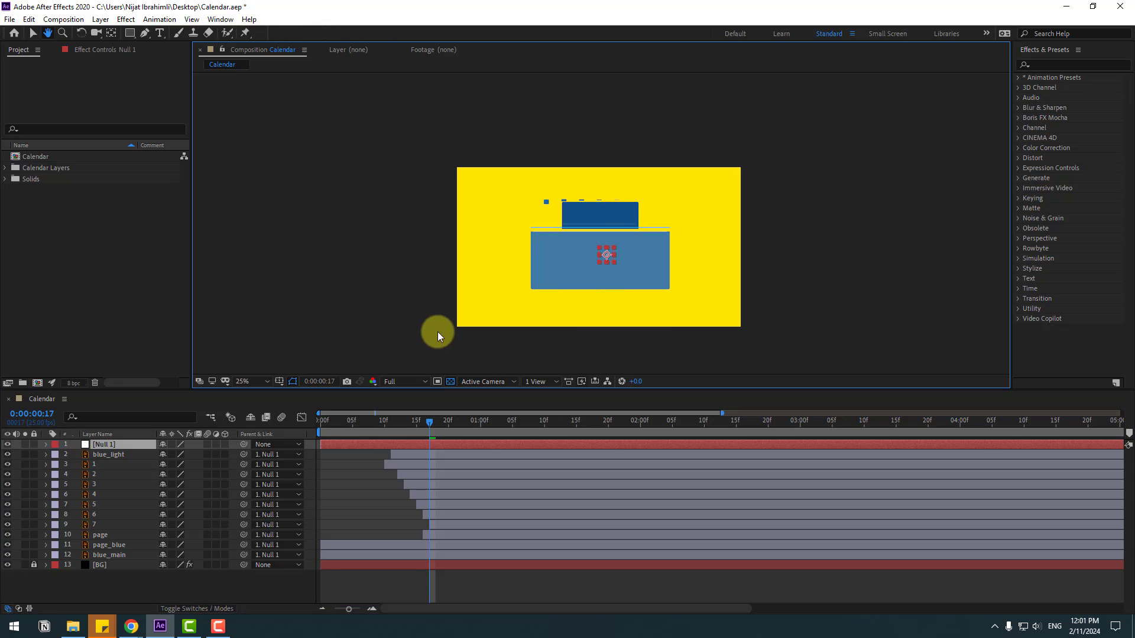
Keyframe Null 1's Scale at 0% on frame 0 and 100% on frame 15.
left_click_drag(404, 426, 320, 428)
key("s")
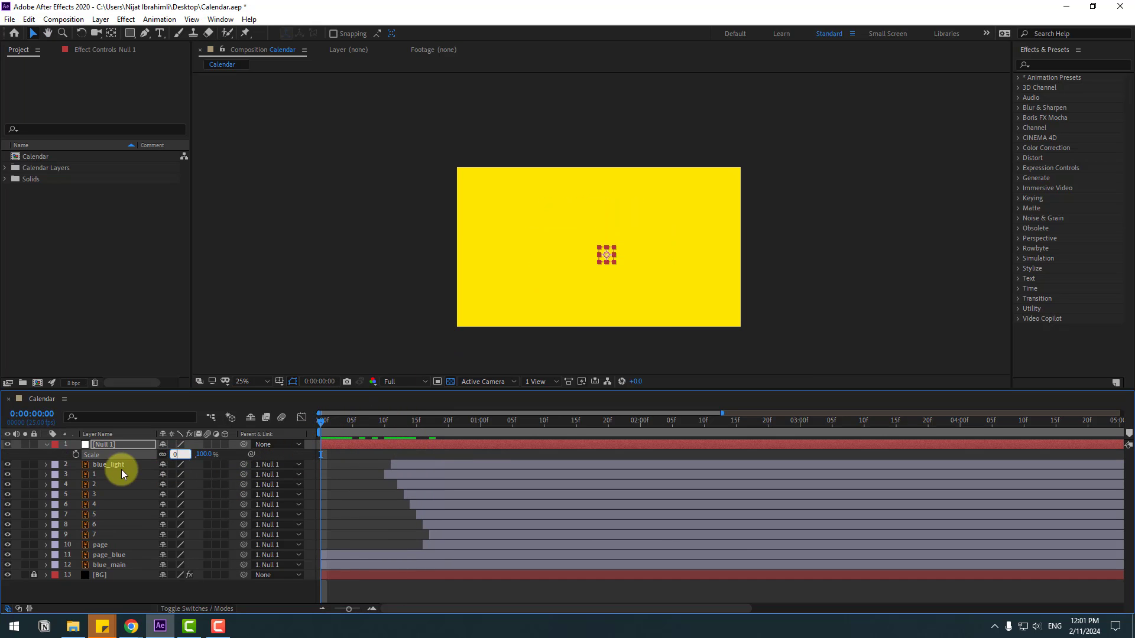
key("Return")
left_click(76, 454)
left_click_drag(404, 423, 379, 423)
left_click(174, 455)
type("100")
key("Return")
Apply Easy Ease to both Scale keyframes and raise incoming influence to 82.89%.
left_click_drag(433, 453, 321, 457)
right_click(321, 456)
mouse_move(378, 601)
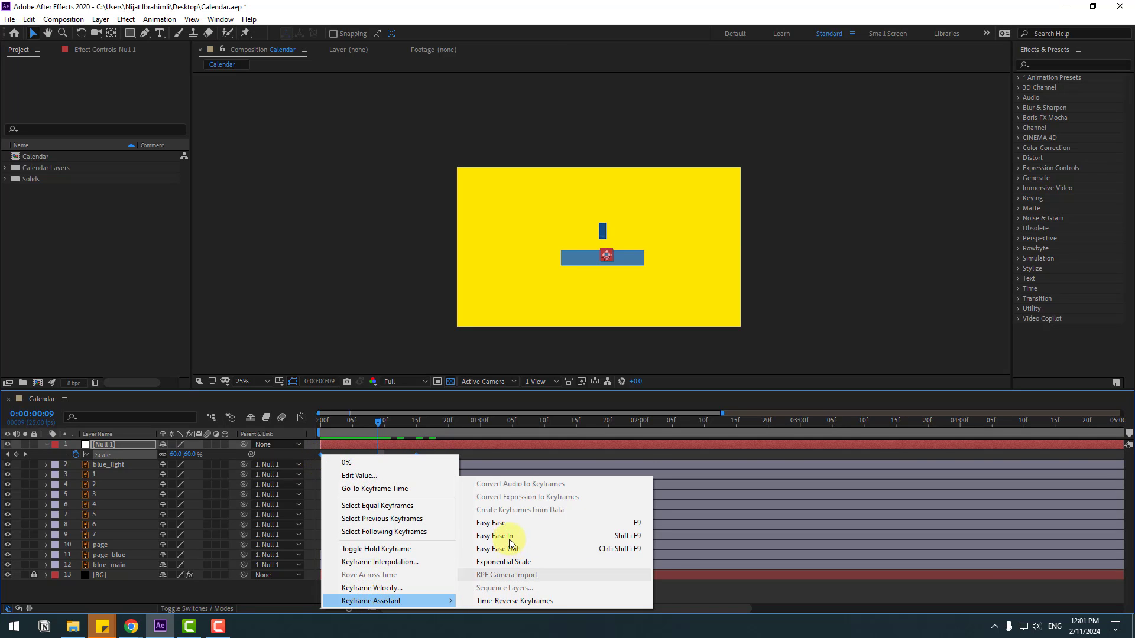
left_click(499, 523)
left_click_drag(378, 432, 345, 431)
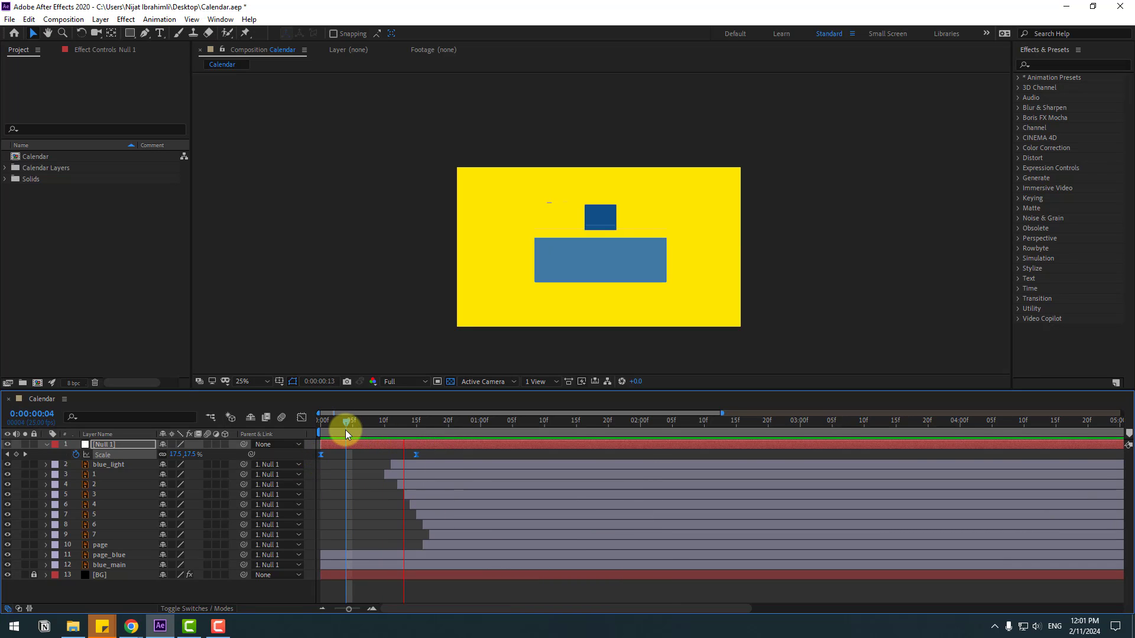
left_click(302, 417)
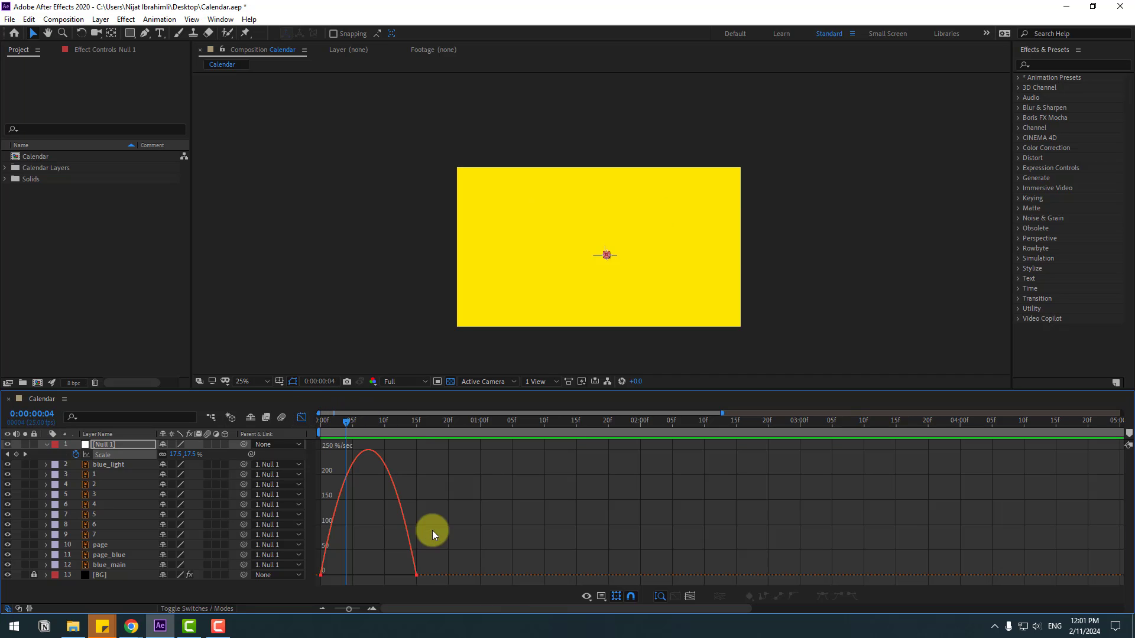
left_click_drag(357, 561, 308, 590)
left_click_drag(398, 578, 375, 580)
Preview the eased scale-up from frame 4 and scrub through the growing calendar.
key("space")
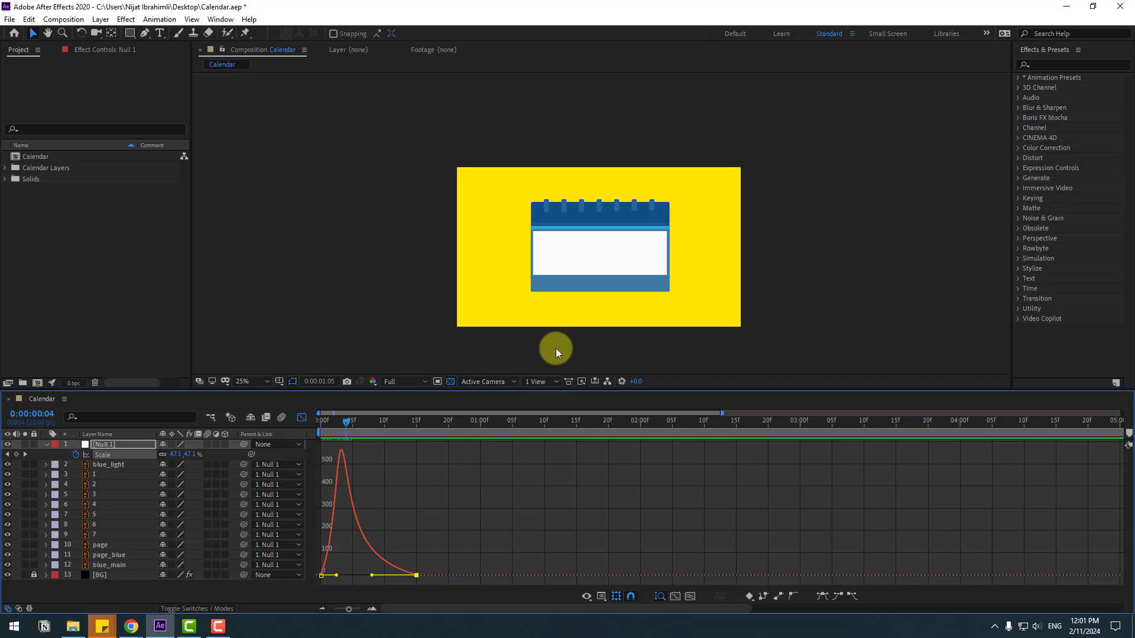
key("space")
key("space")
key("space")
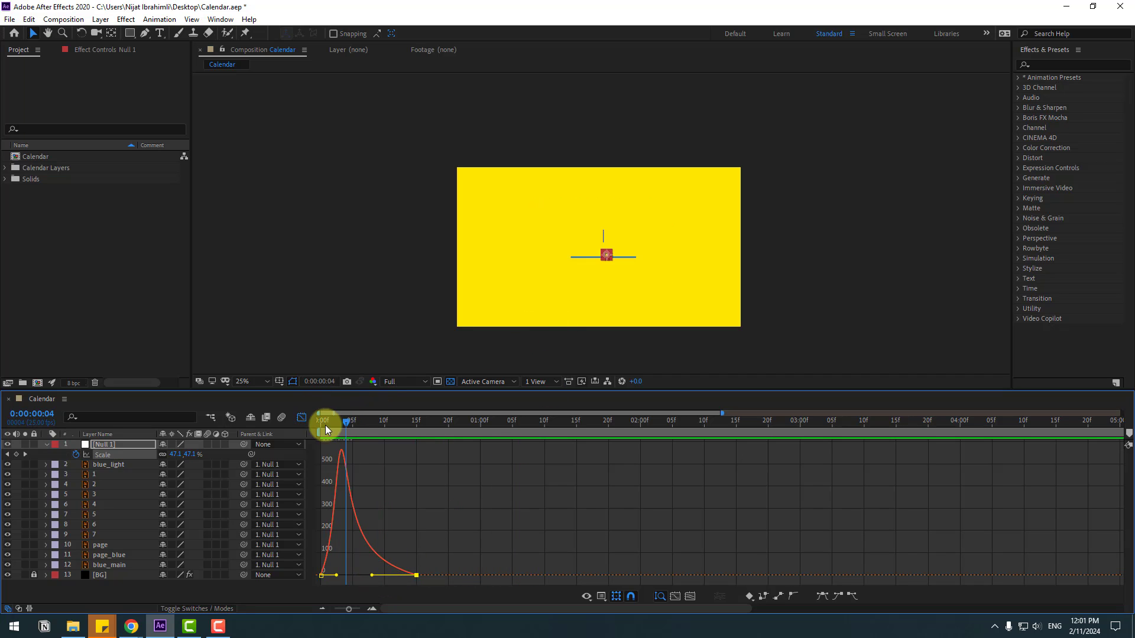
key("space")
left_click(334, 427)
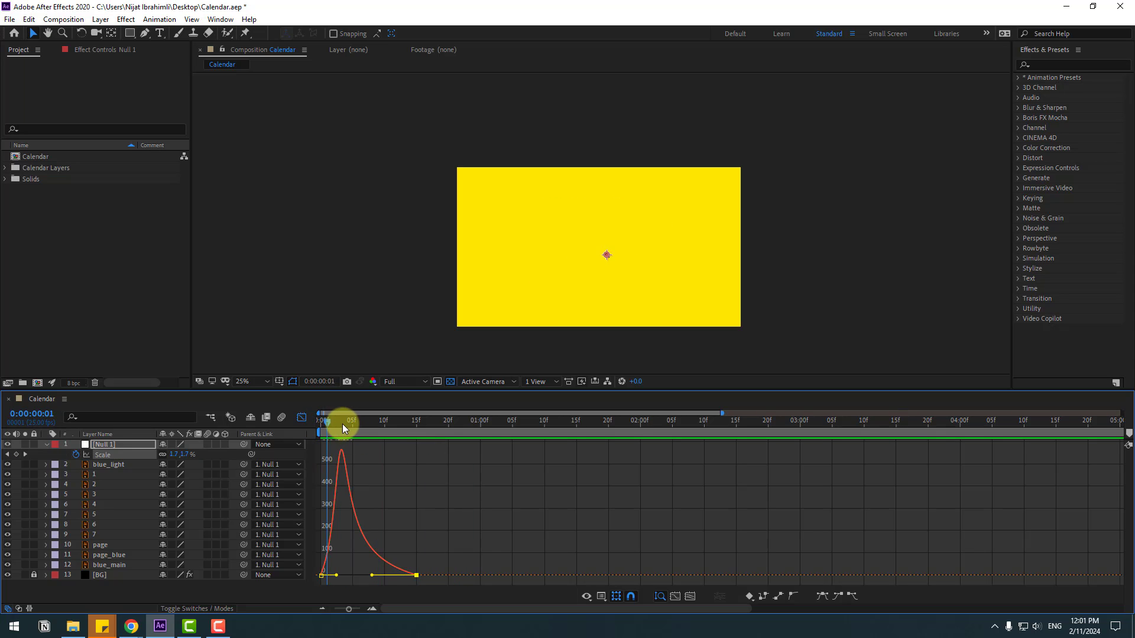
left_click_drag(342, 424, 477, 424)
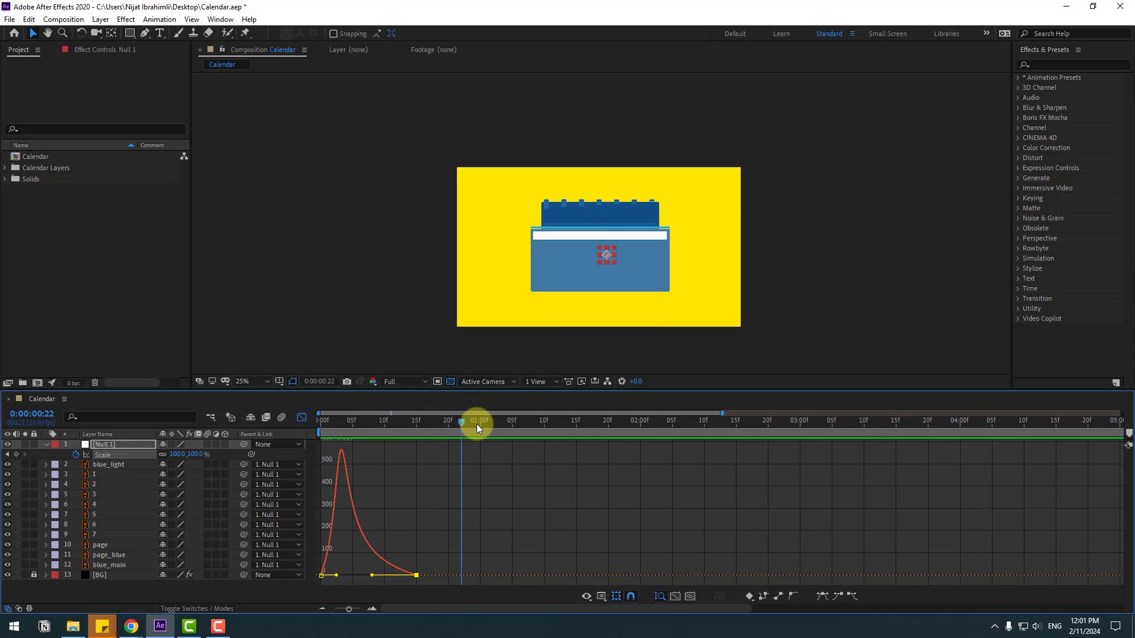
left_click(306, 419)
left_click(586, 289)
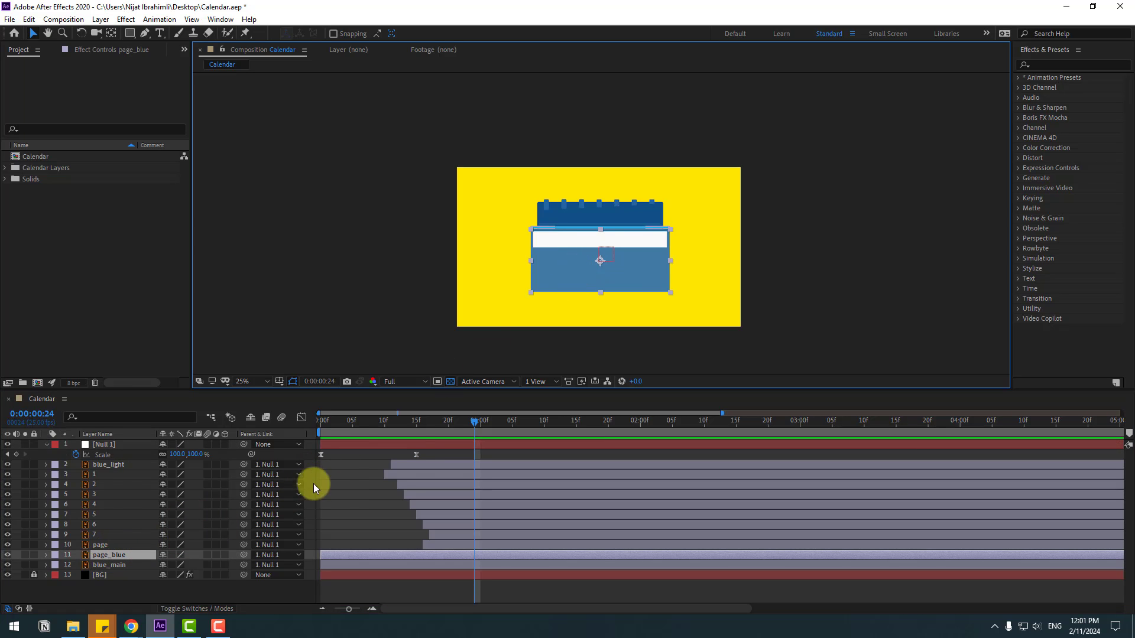
Keyframe page_blue's Position, starting raised at Y -91 on frame 0.
key("p")
left_click_drag(405, 423, 473, 424)
key("s")
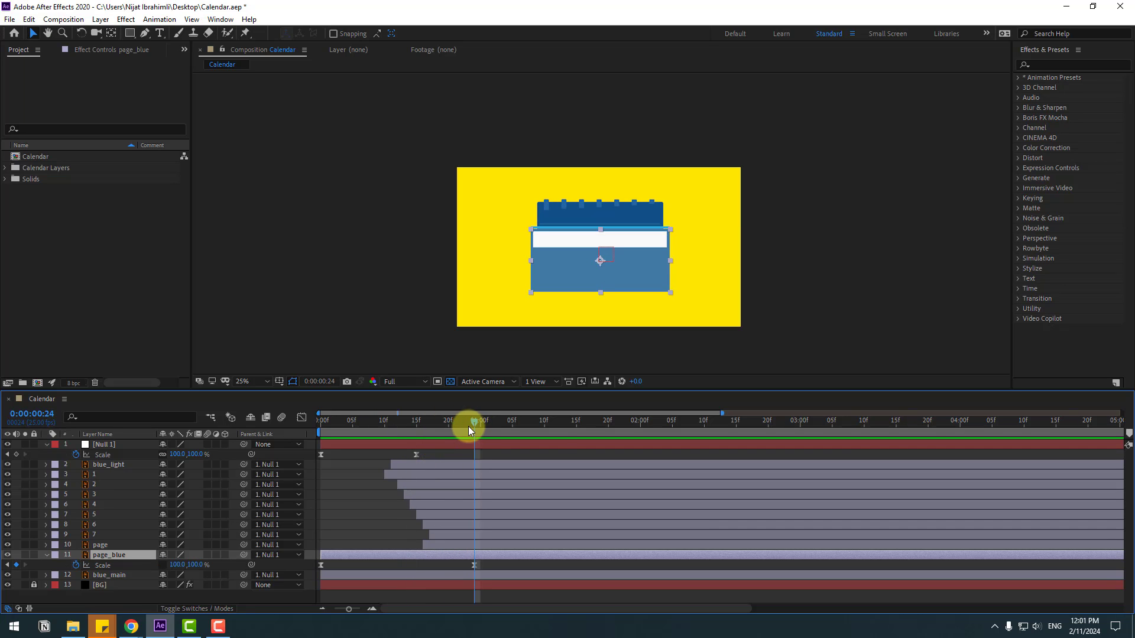
key("shift+p")
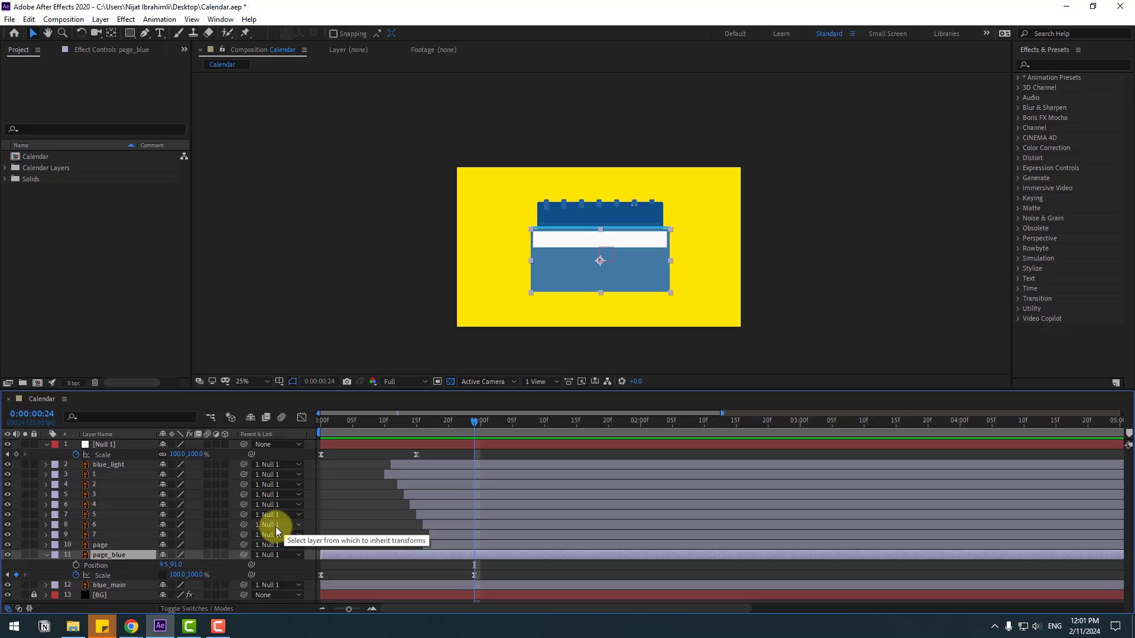
left_click(76, 565)
left_click_drag(475, 423, 390, 426)
left_click_drag(176, 568, 65, 571)
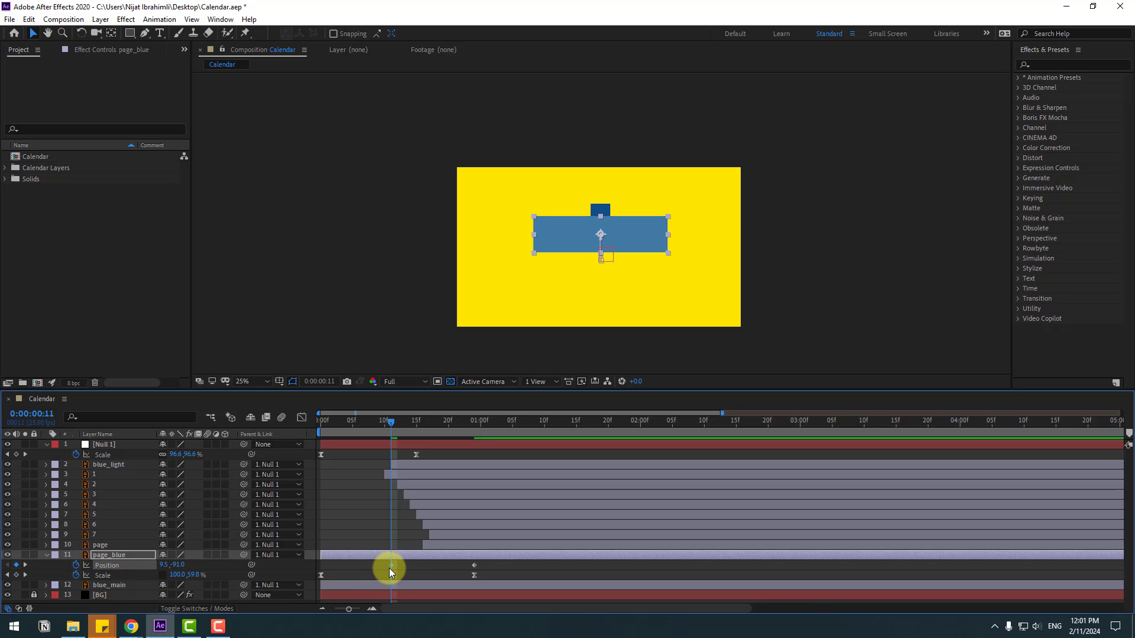
left_click_drag(389, 569, 314, 568)
Easy Ease page_blue's Position and Scale keys, stretch incoming influence to about 60%, and preview.
left_click_drag(483, 564, 319, 566)
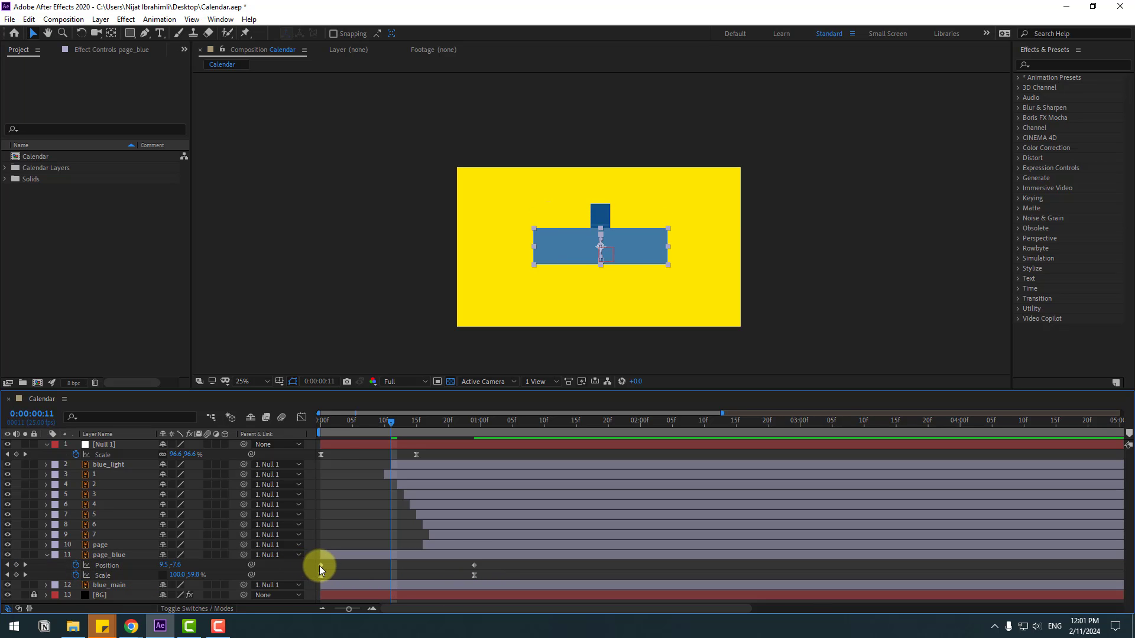
right_click(473, 565)
mouse_move(520, 555)
left_click(713, 470)
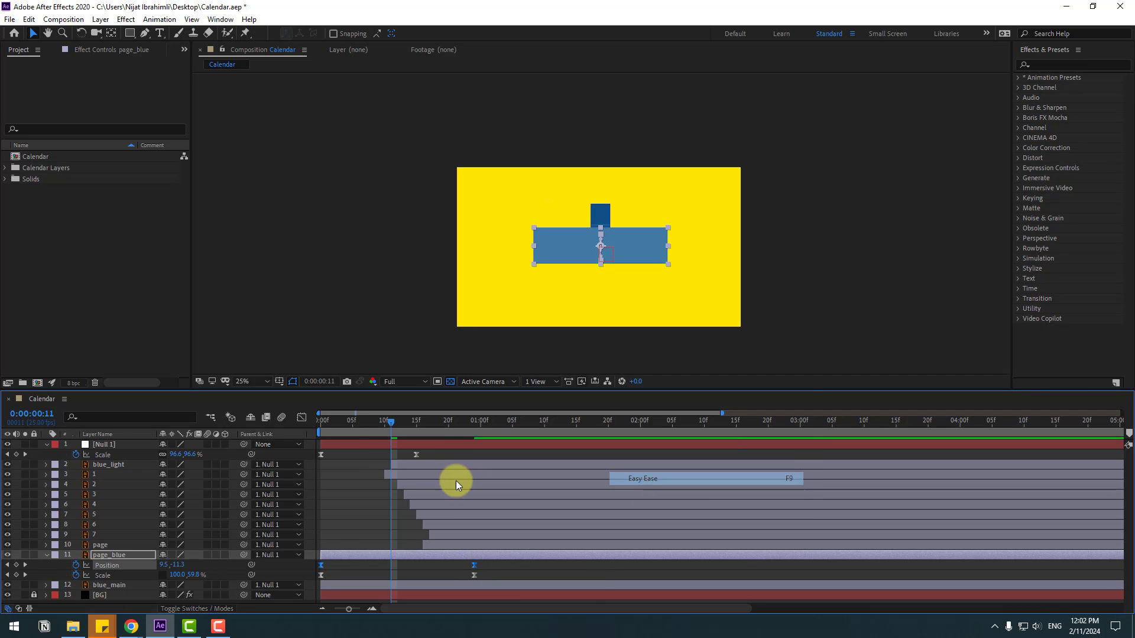
left_click(302, 418)
left_click_drag(446, 577, 416, 575)
key("space")
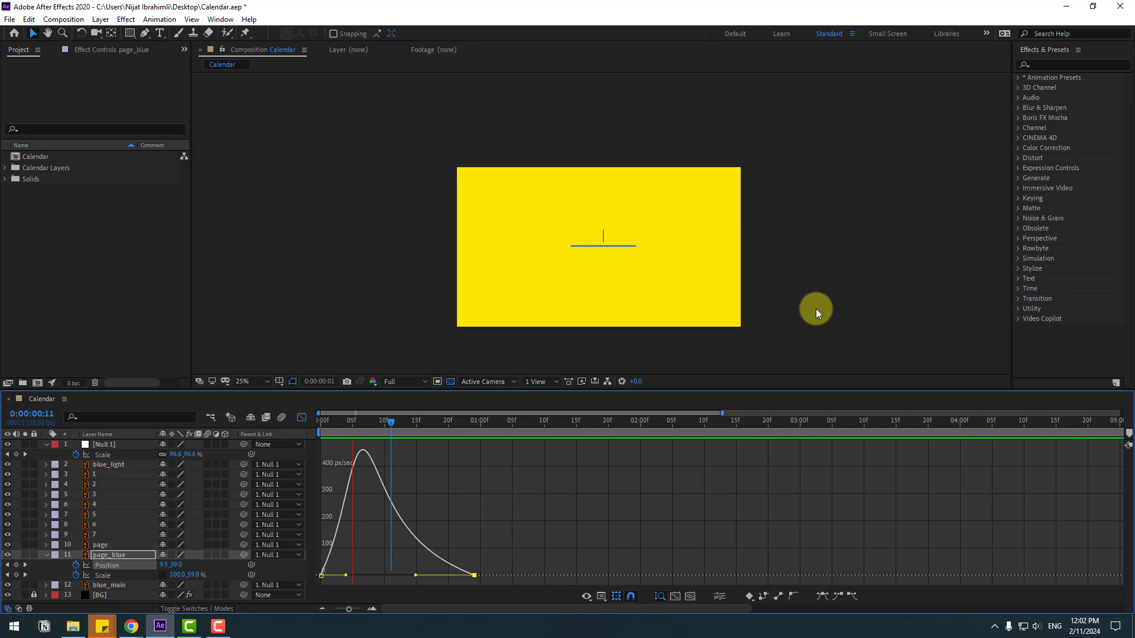
key("space")
Move blue_main's Scale keyframe earlier in the timeline.
left_click(302, 419)
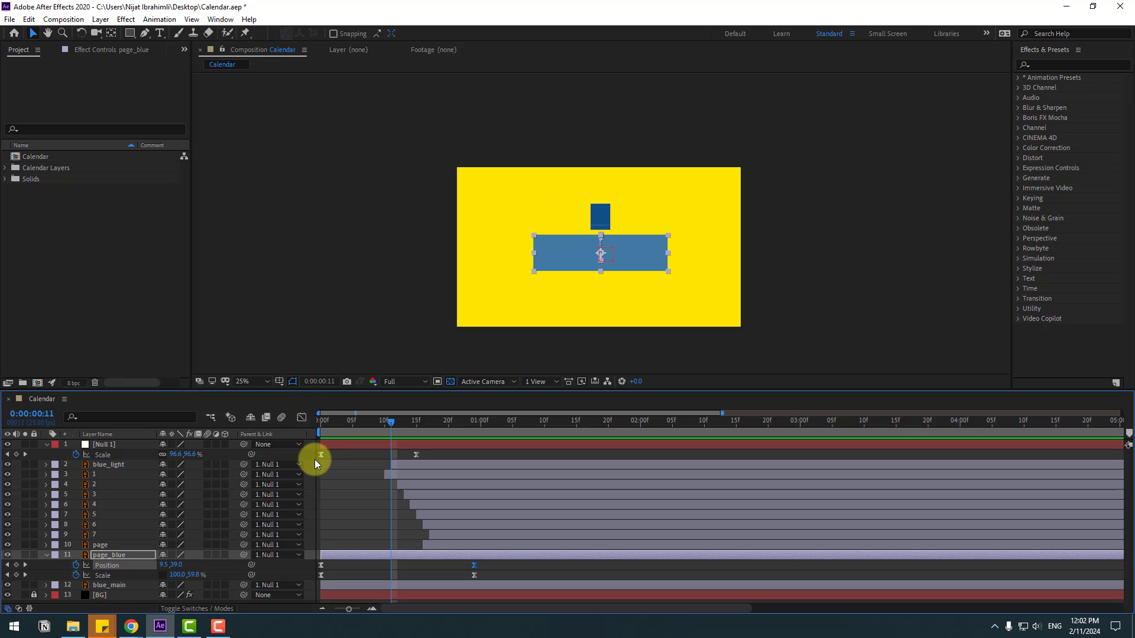
left_click(109, 585)
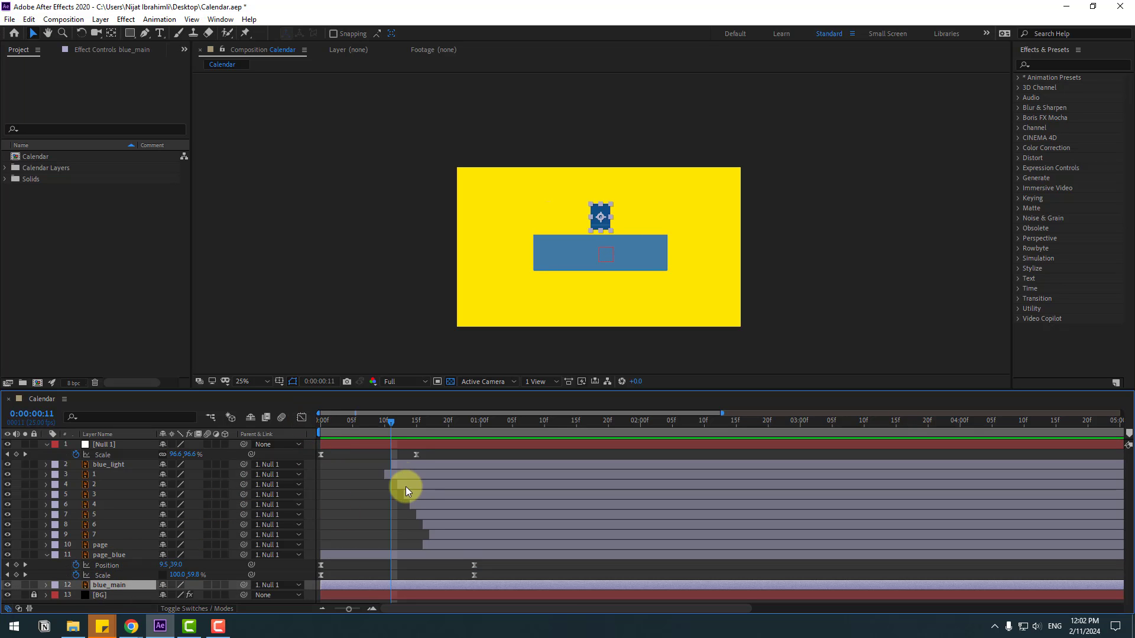
key("s")
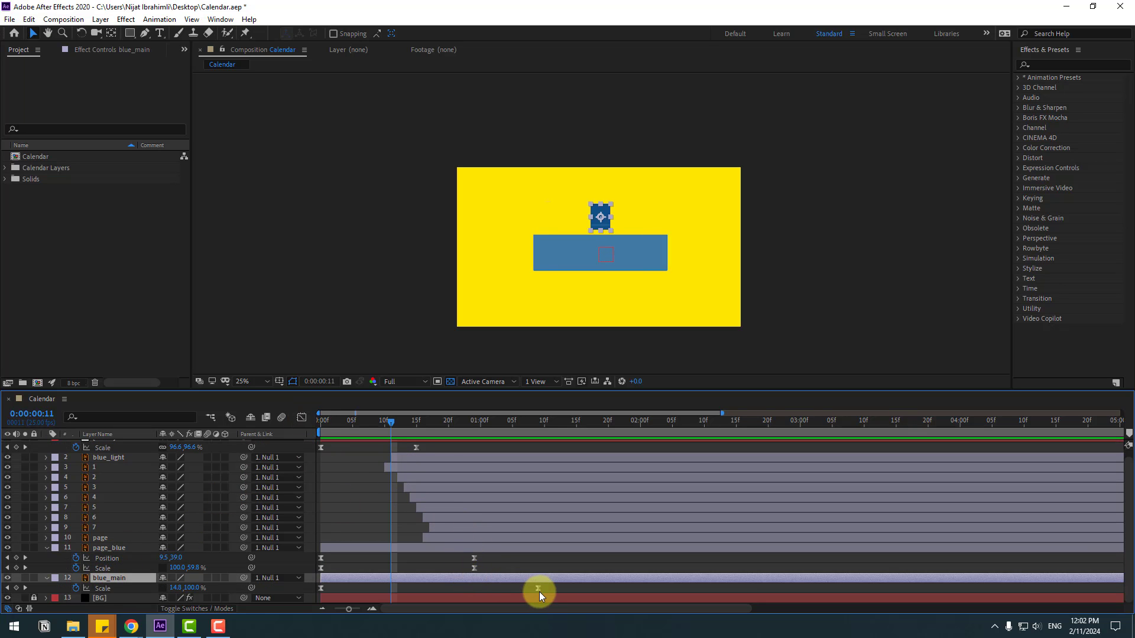
left_click_drag(538, 592, 460, 590)
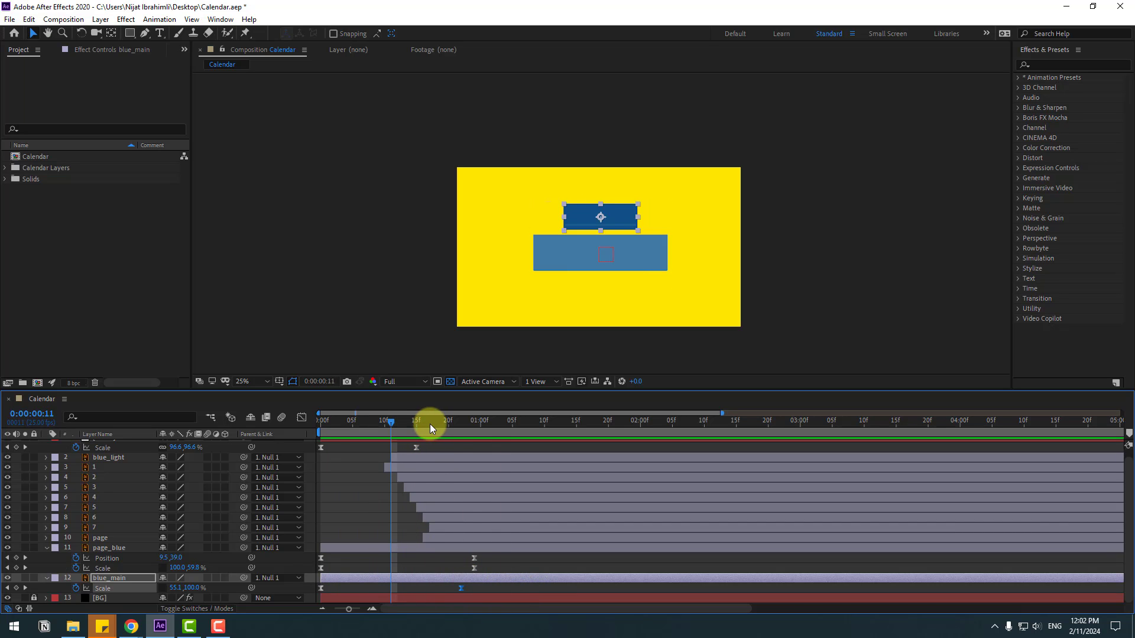
Add blue_main Position keyframes, lowered at frame 0 and in place at frame 22.
left_click_drag(431, 424, 461, 424)
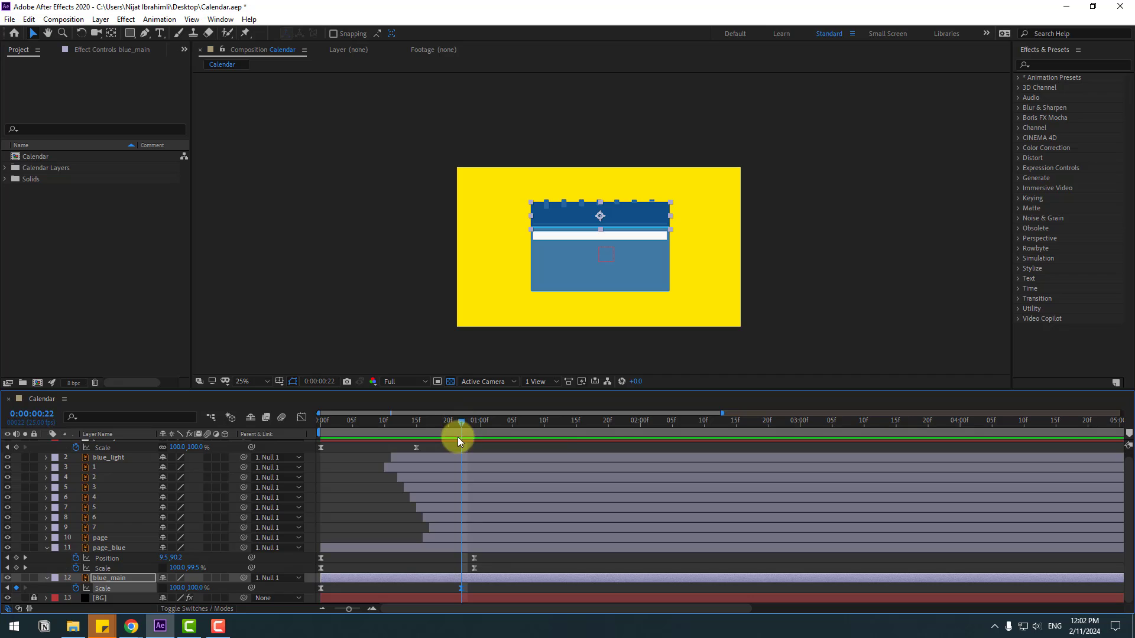
key("shift+p")
left_click(75, 588)
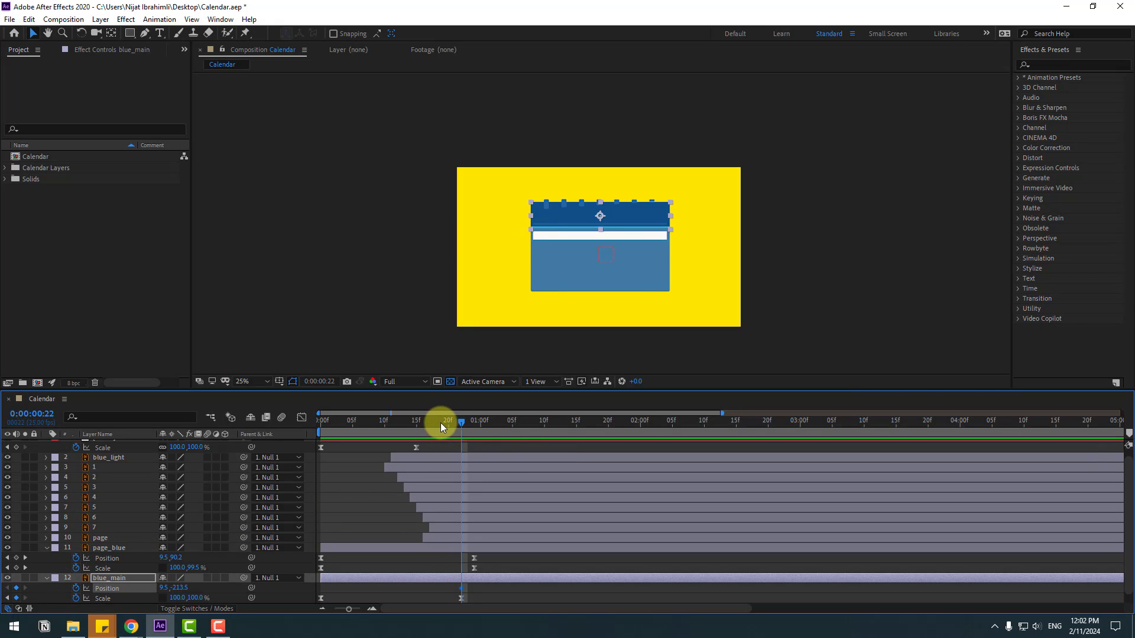
left_click_drag(441, 423, 396, 427)
left_click_drag(186, 587, 246, 585)
scroll(395, 580, "down", 1)
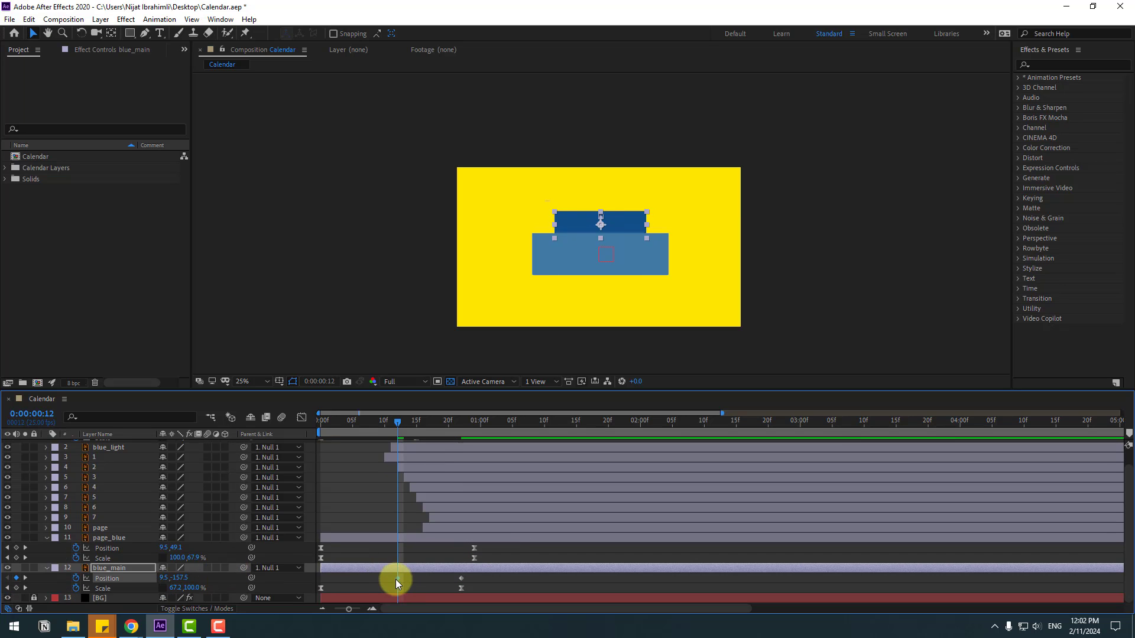
left_click_drag(395, 579, 321, 578)
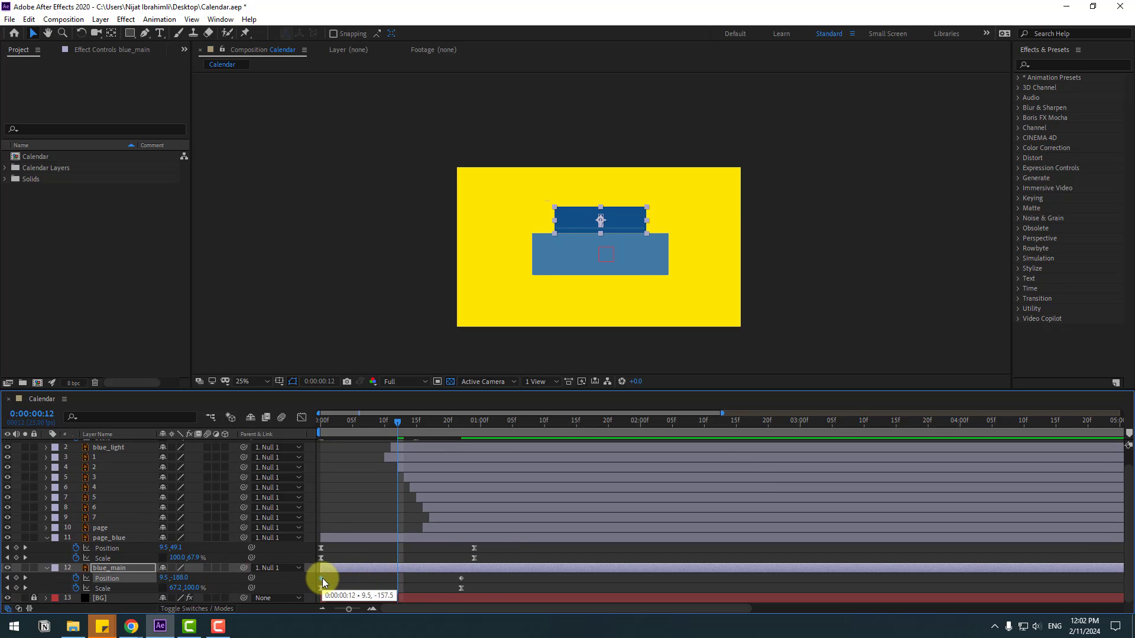
left_click(462, 579)
Ease blue_main's Position keys and widen the ending influence so motion peaks earlier.
mouse_move(413, 571)
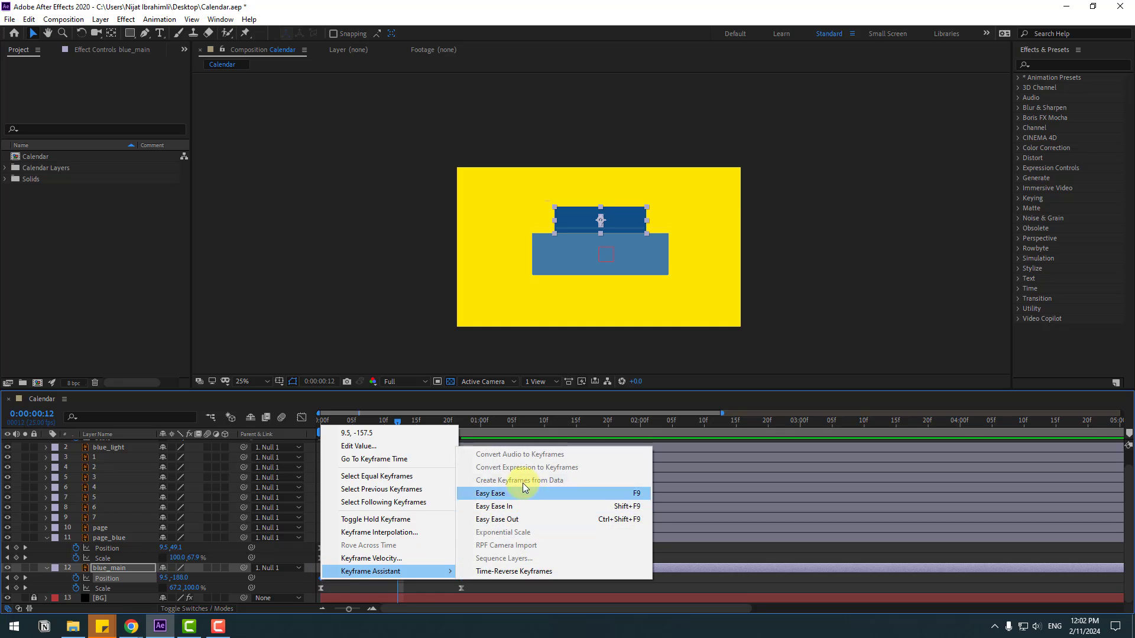
left_click(522, 488)
left_click(302, 418)
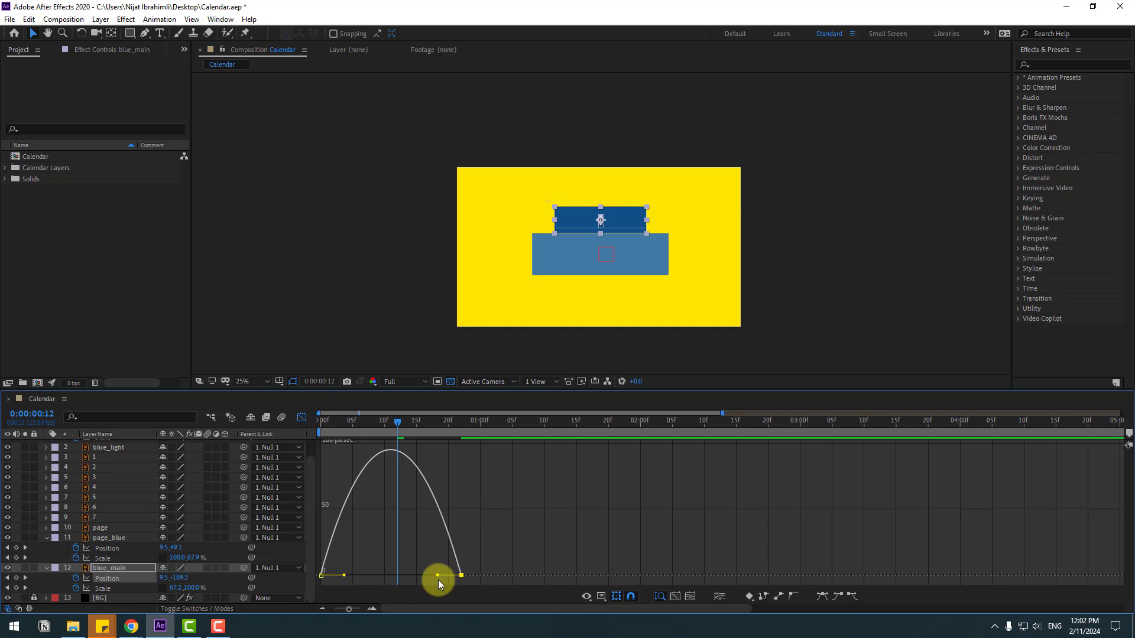
left_click_drag(437, 575, 405, 572)
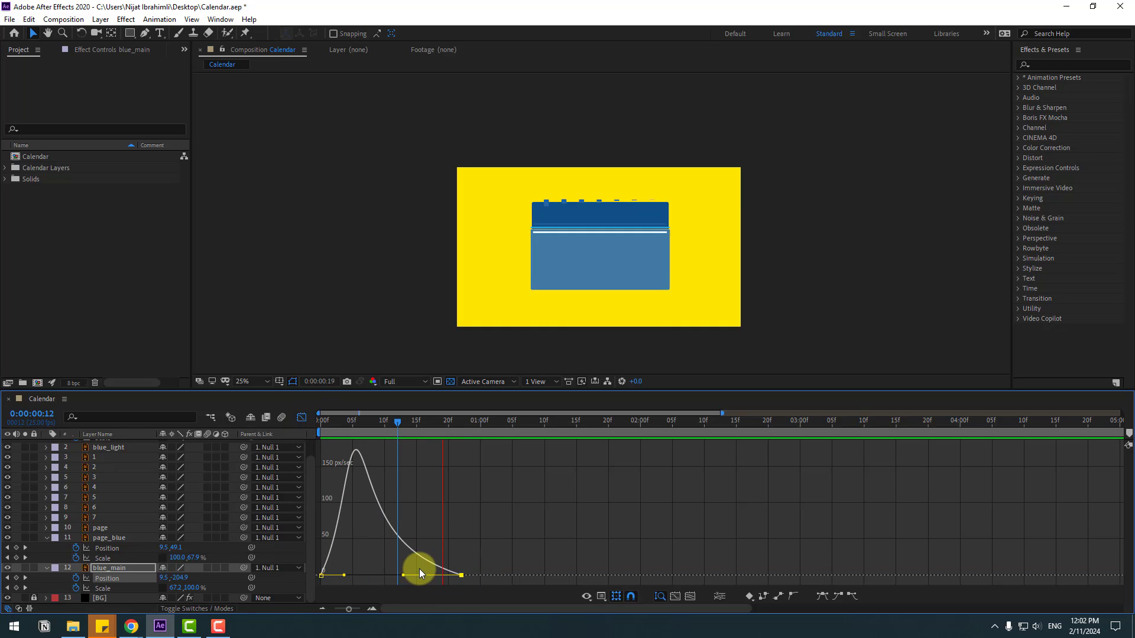
Delay the blue_main layer by about four frames.
left_click_drag(361, 420, 353, 420)
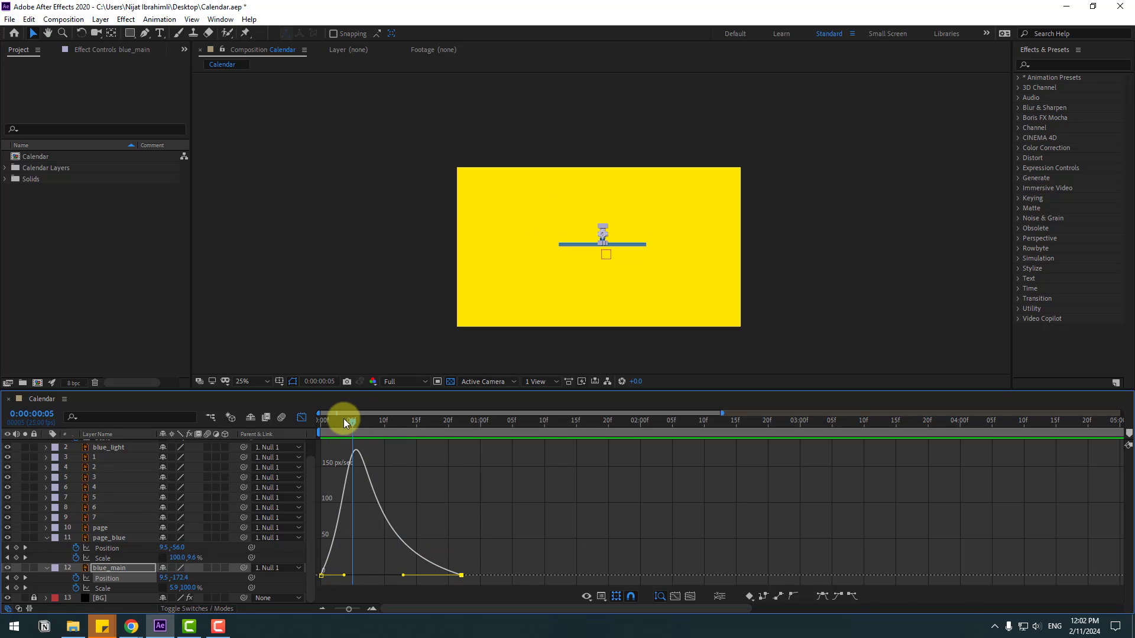
key("shift+F3")
left_click_drag(396, 571, 421, 570)
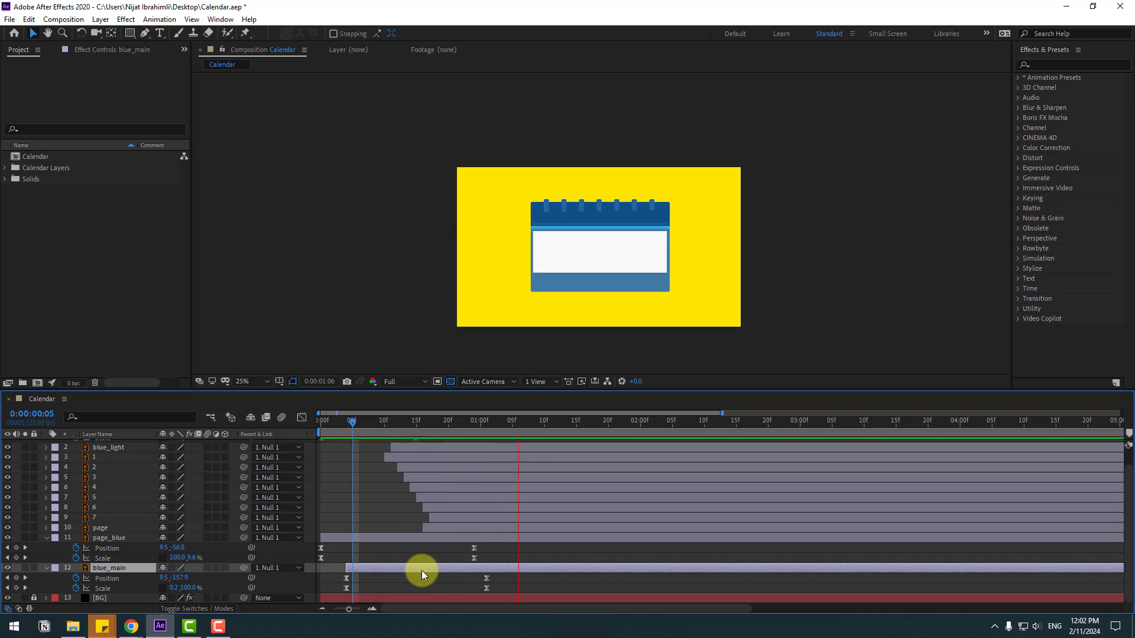
scroll(733, 260, "down", 1)
scroll(770, 256, "up", 1)
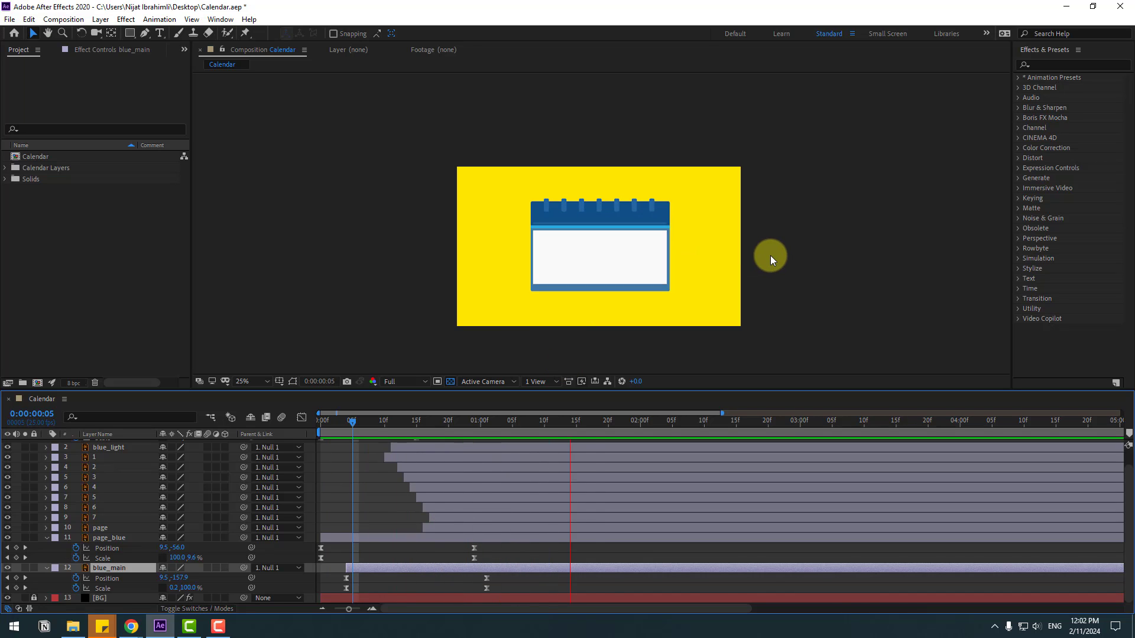
key("space")
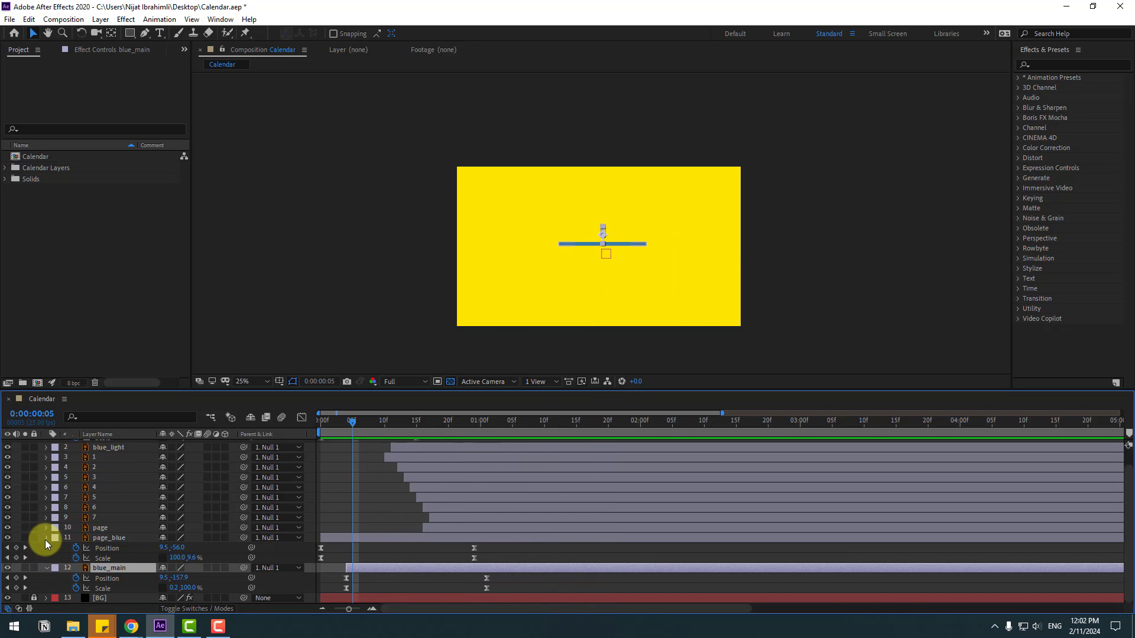
Collapse the property rows, deselect, and jump to 1:21 where the calendar is complete.
left_click(46, 539)
left_click(45, 555)
left_click(45, 538)
left_click(46, 565)
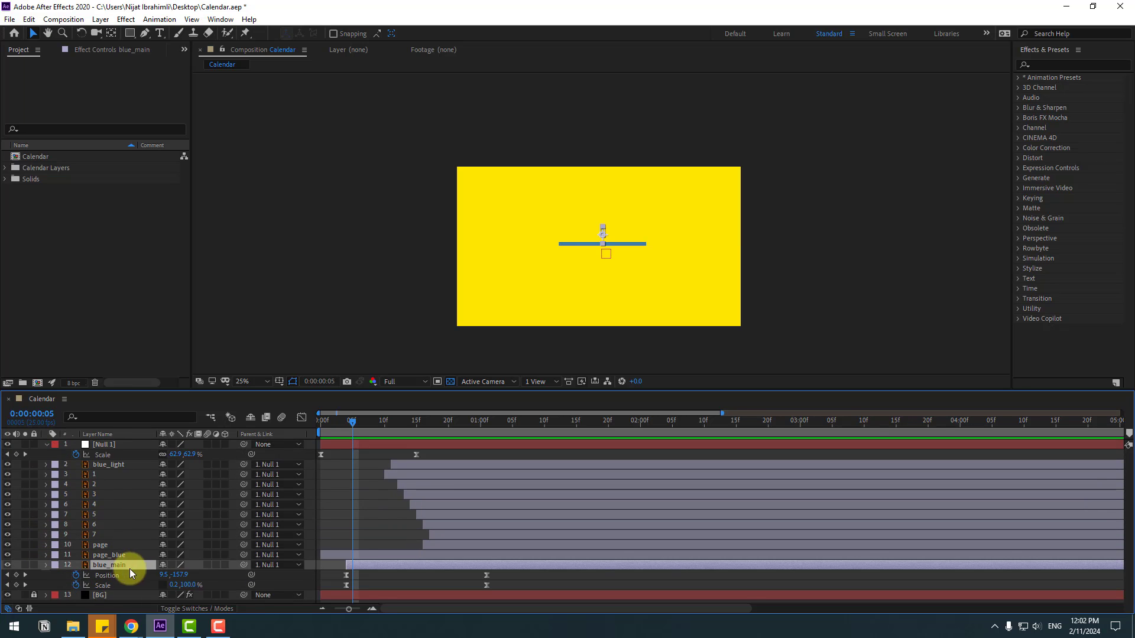
left_click(367, 520)
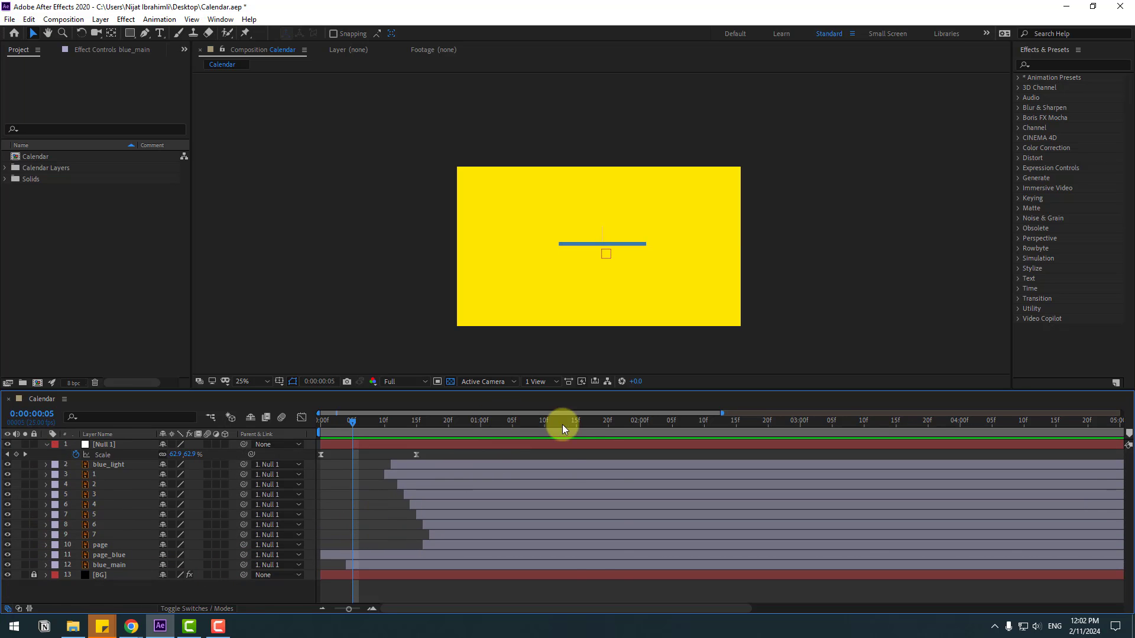
left_click_drag(562, 424, 616, 424)
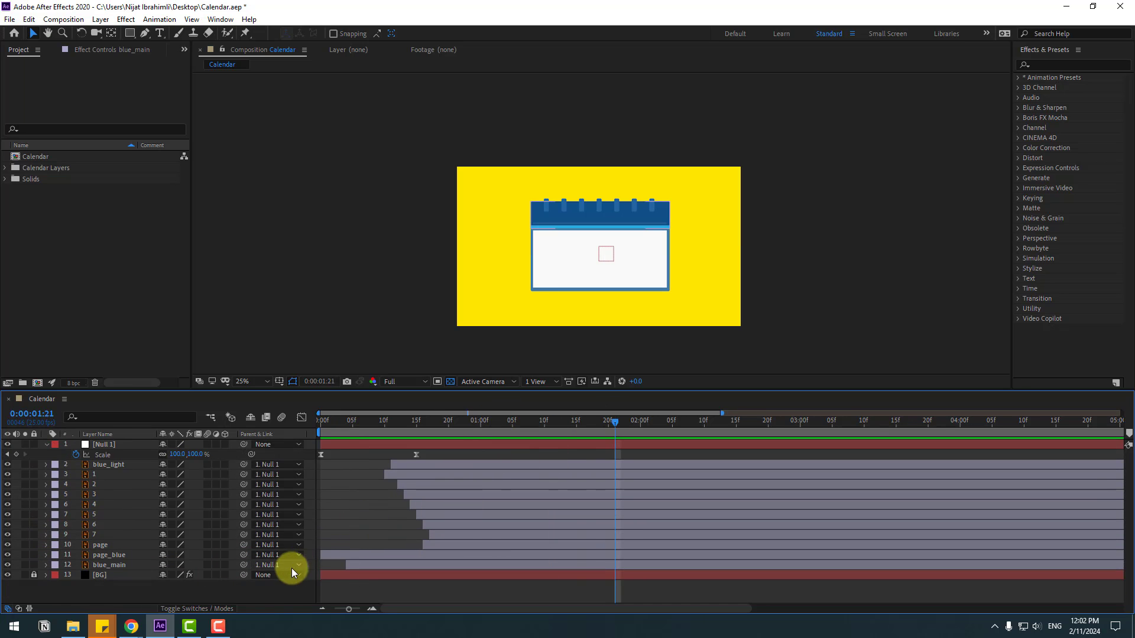
Add a 294 px number text layer in the calendar's dark blue, centred on the page.
left_click(160, 34)
scroll(650, 236, "up", 4)
scroll(568, 319, "down", 2)
left_click(550, 236)
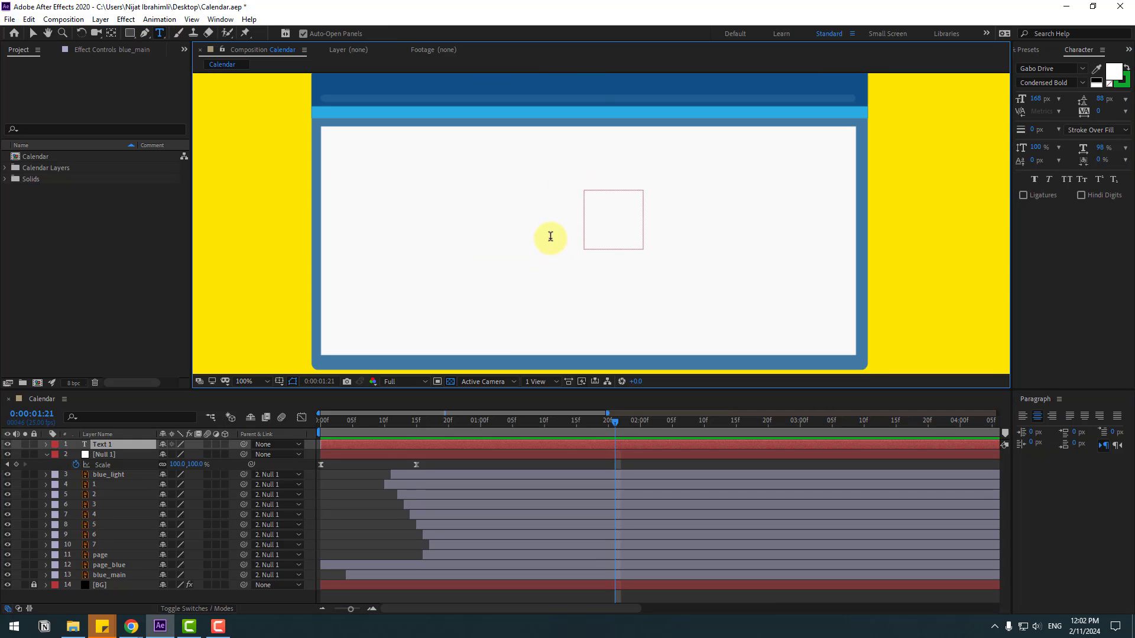
type("8")
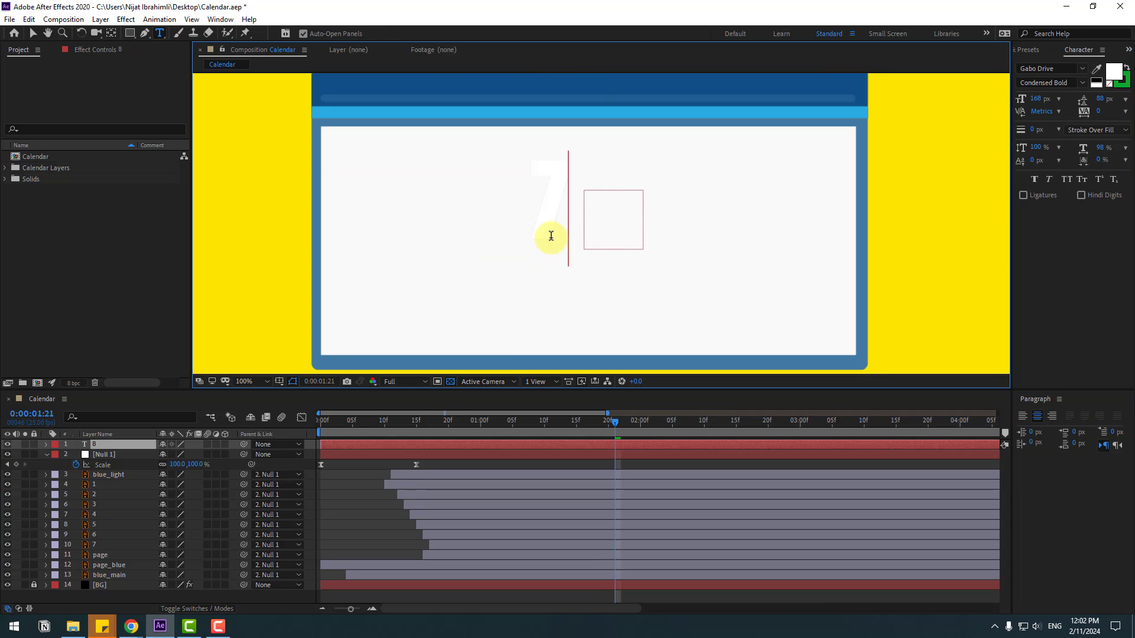
left_click(35, 34)
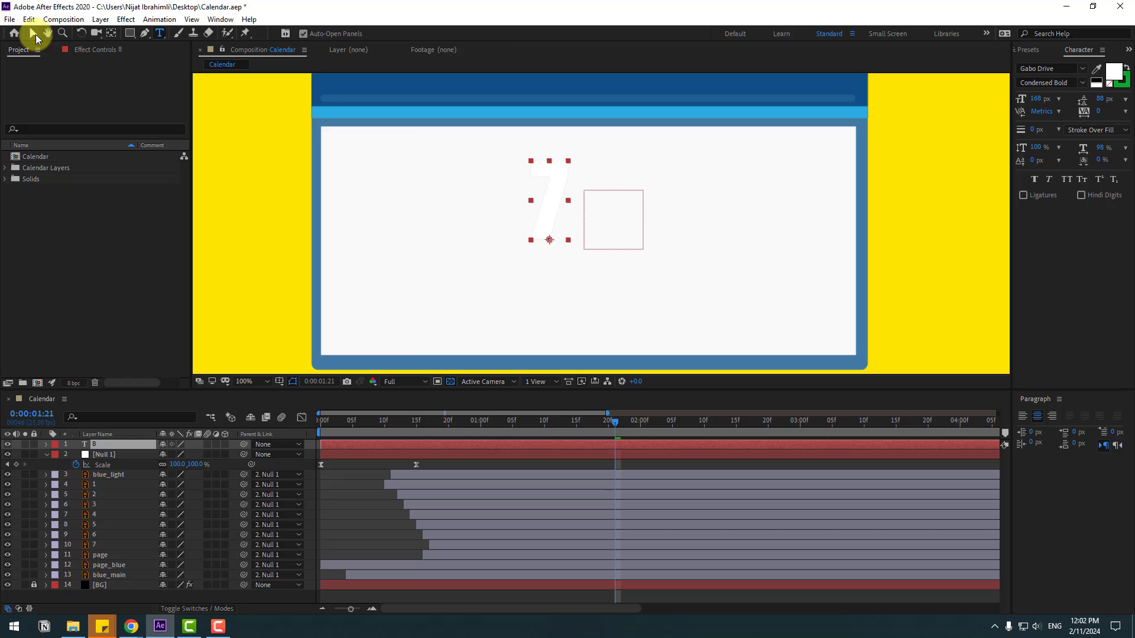
left_click(1098, 71)
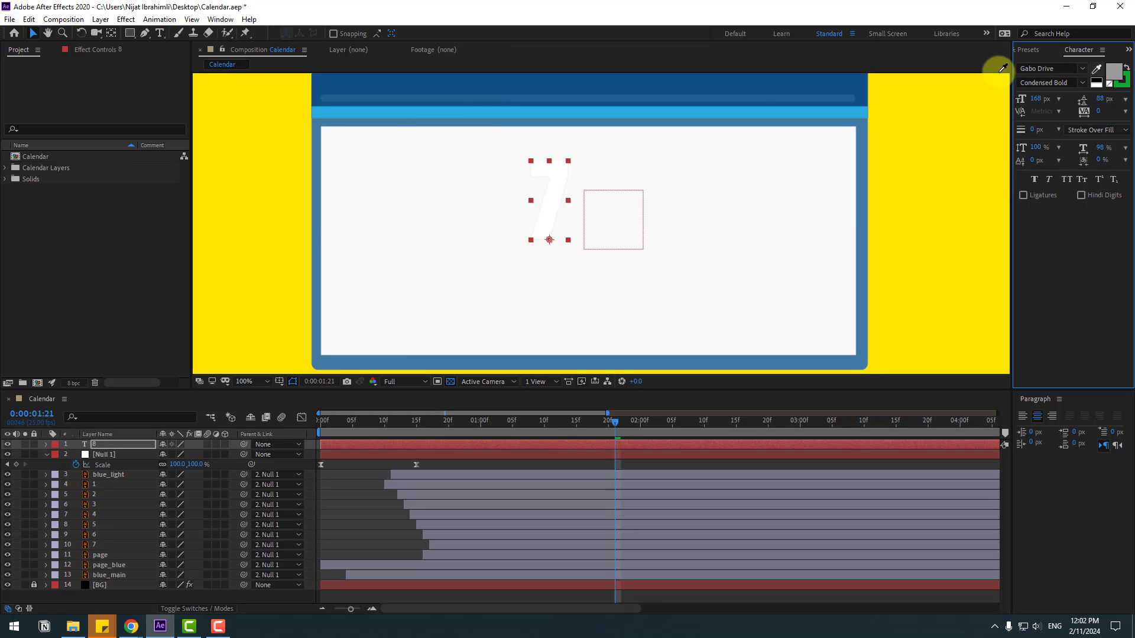
left_click(760, 79)
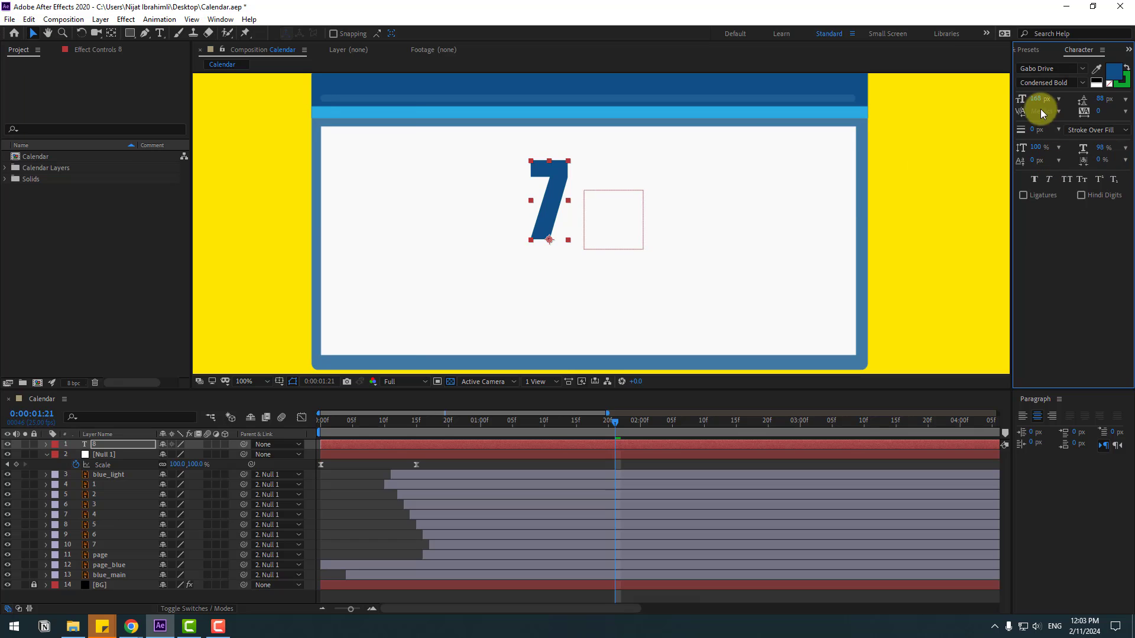
left_click_drag(1036, 99, 1129, 83)
scroll(560, 190, "down", 2)
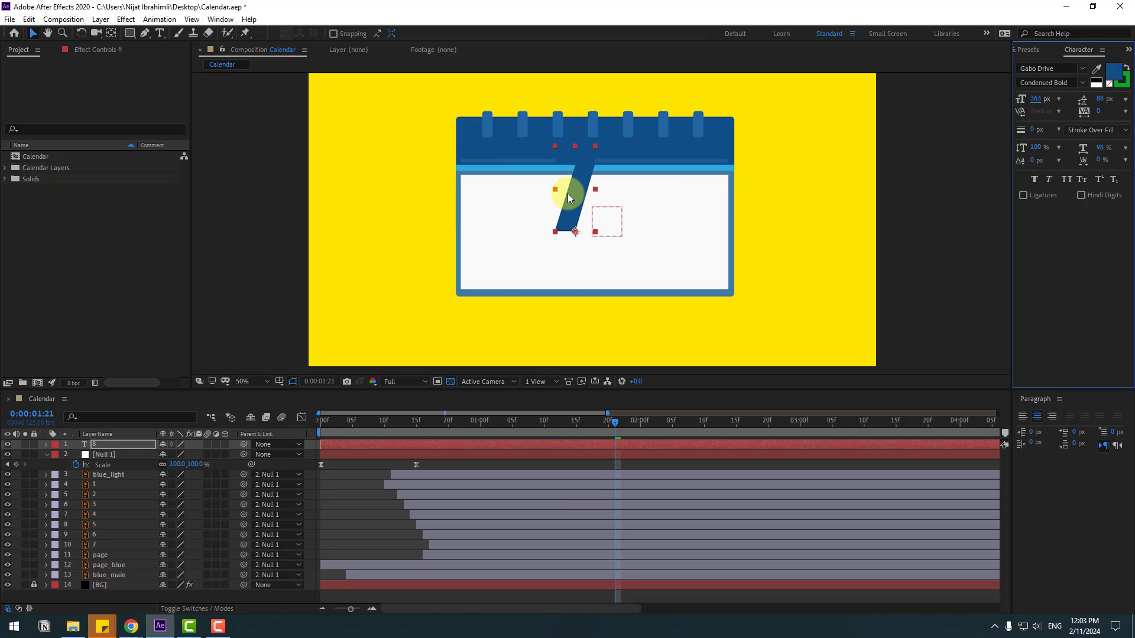
left_click_drag(560, 190, 601, 237)
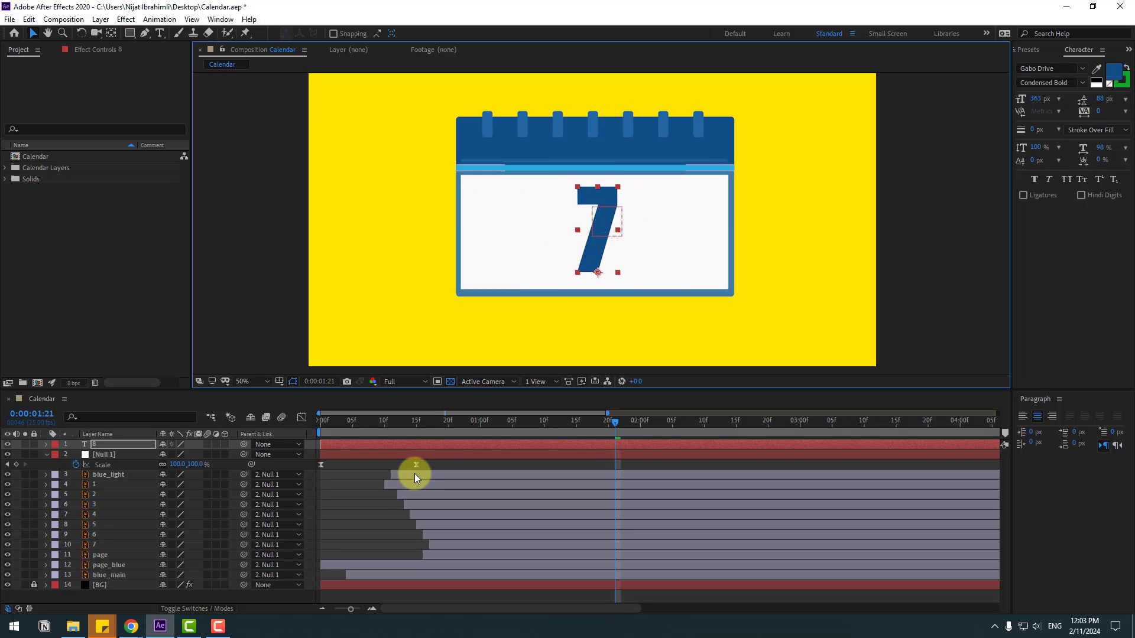
Start the 7 layer near 1:21, anchor it at the digit's base, and scale it to 0%.
left_click(371, 496)
left_click_drag(381, 445, 615, 452)
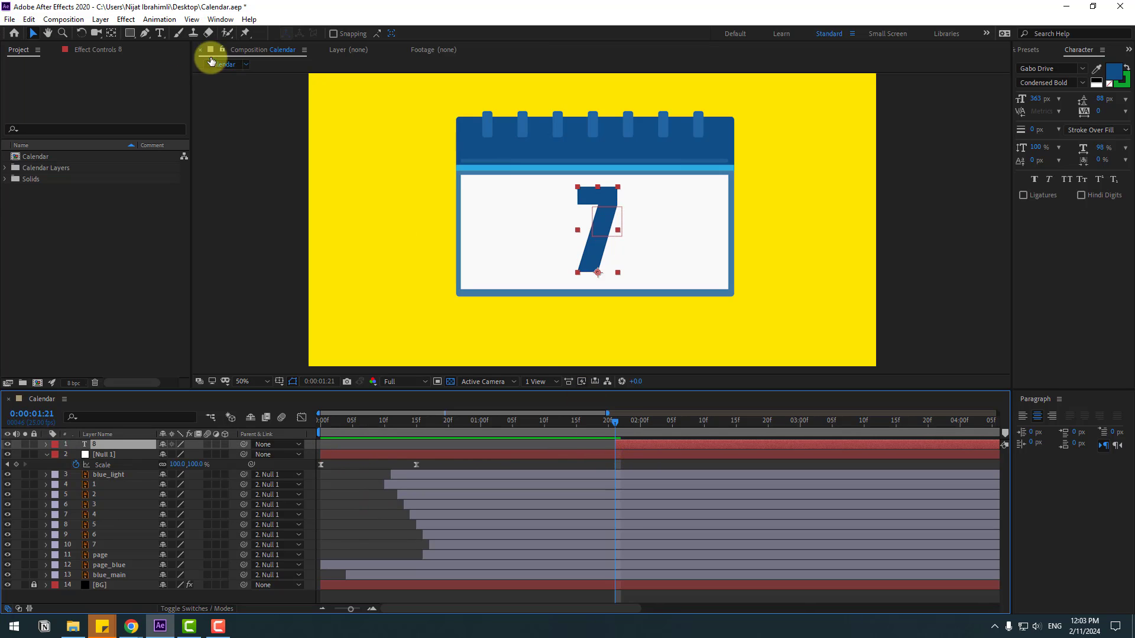
left_click(112, 33)
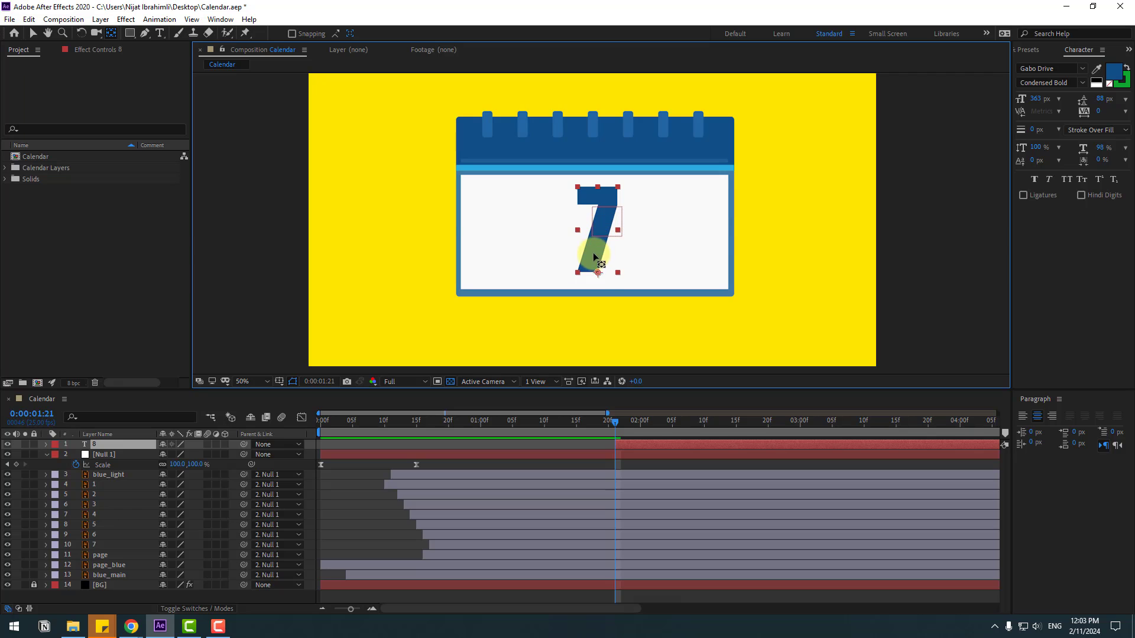
left_click_drag(598, 273, 596, 276)
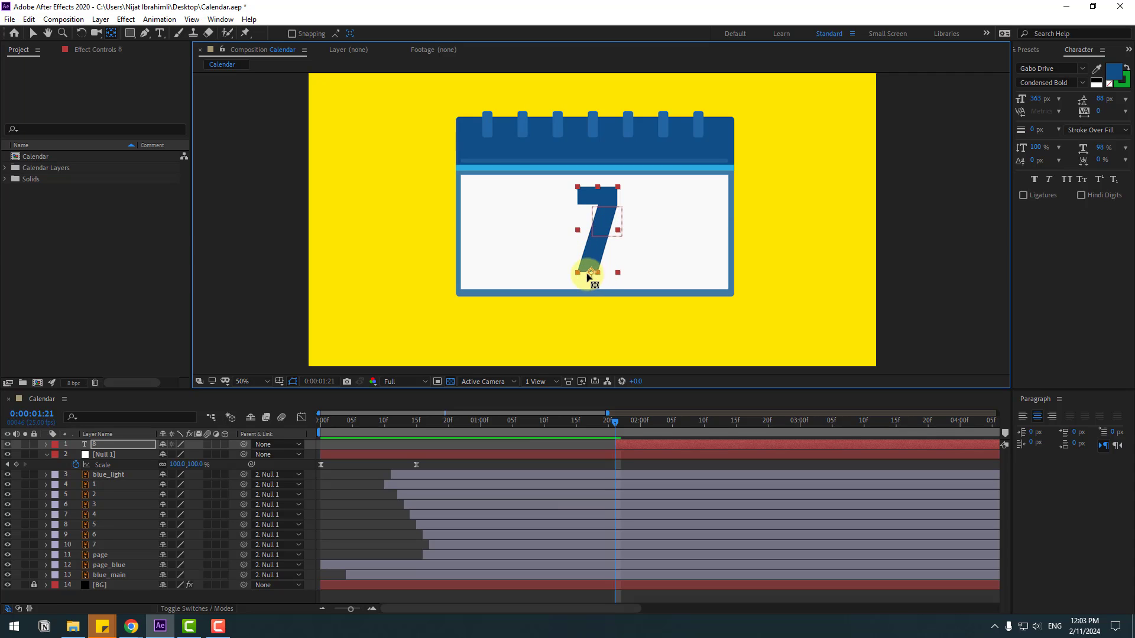
left_click(34, 33)
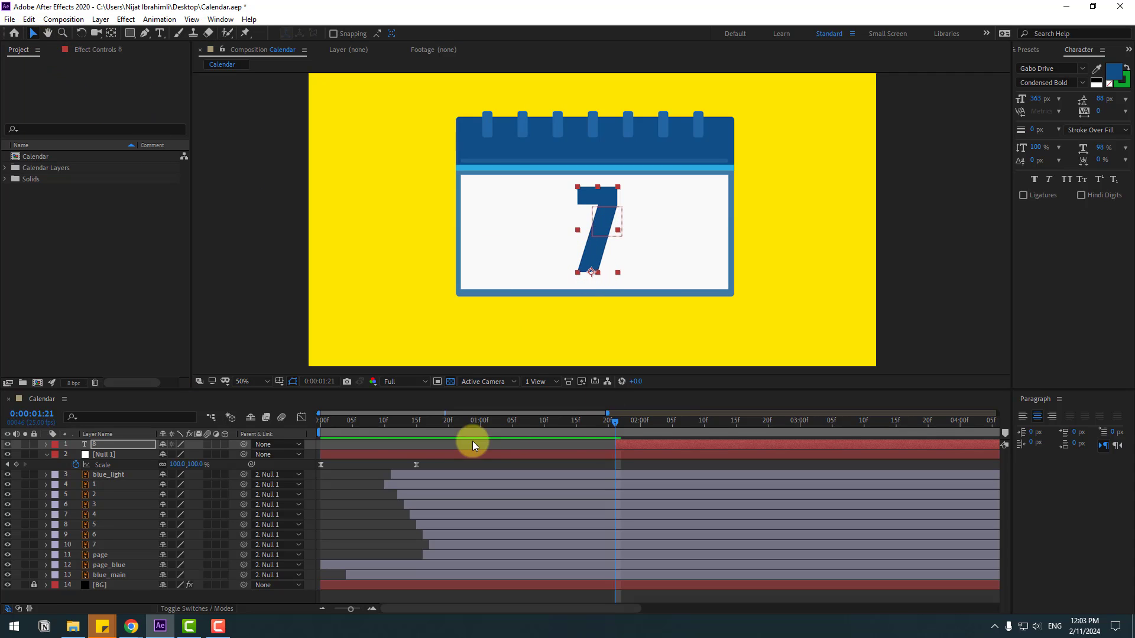
key("s")
left_click_drag(178, 455, 92, 464)
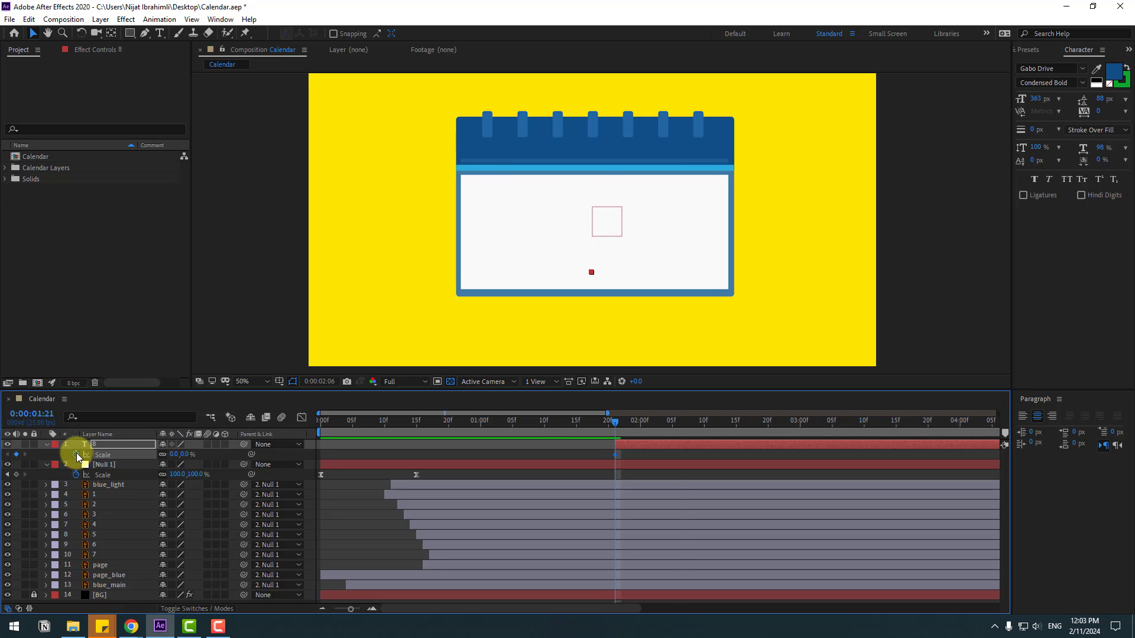
Key the 7's Scale at 110%, then 95% ten frames later.
key("shift+Page_Down")
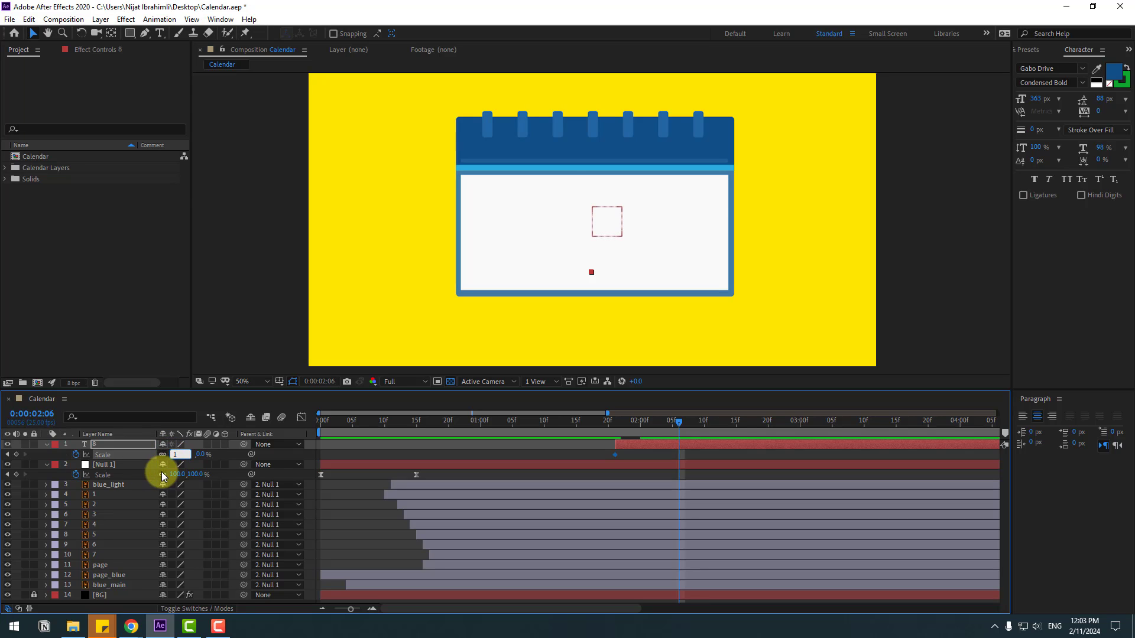
type("10")
key("Return")
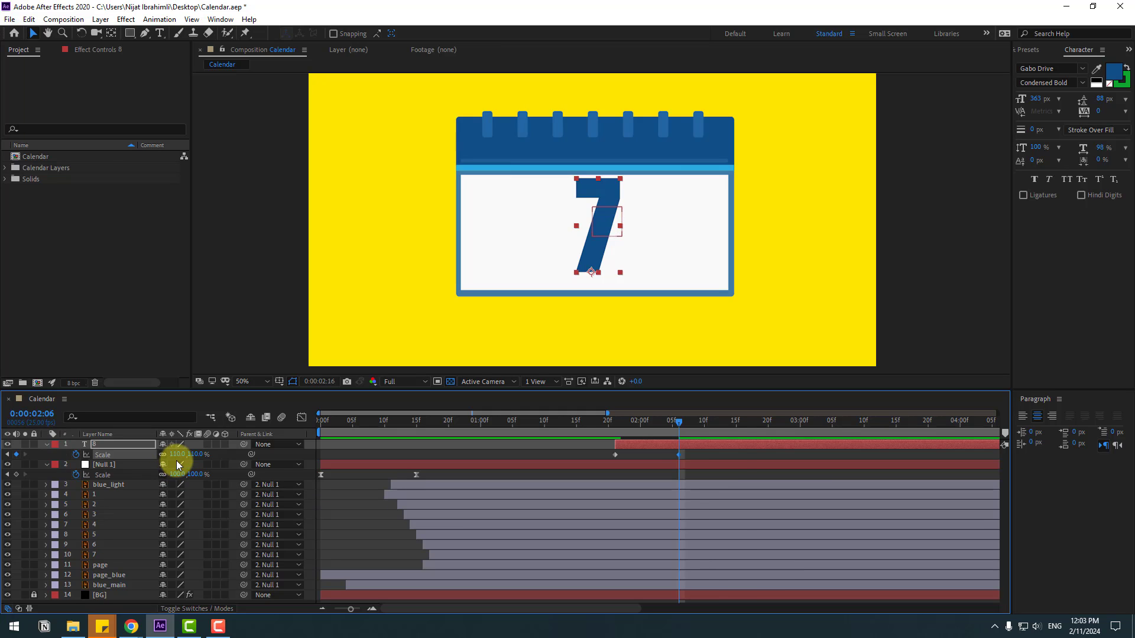
key("shift+Page_Down")
left_click(178, 459)
type("95")
key("Return")
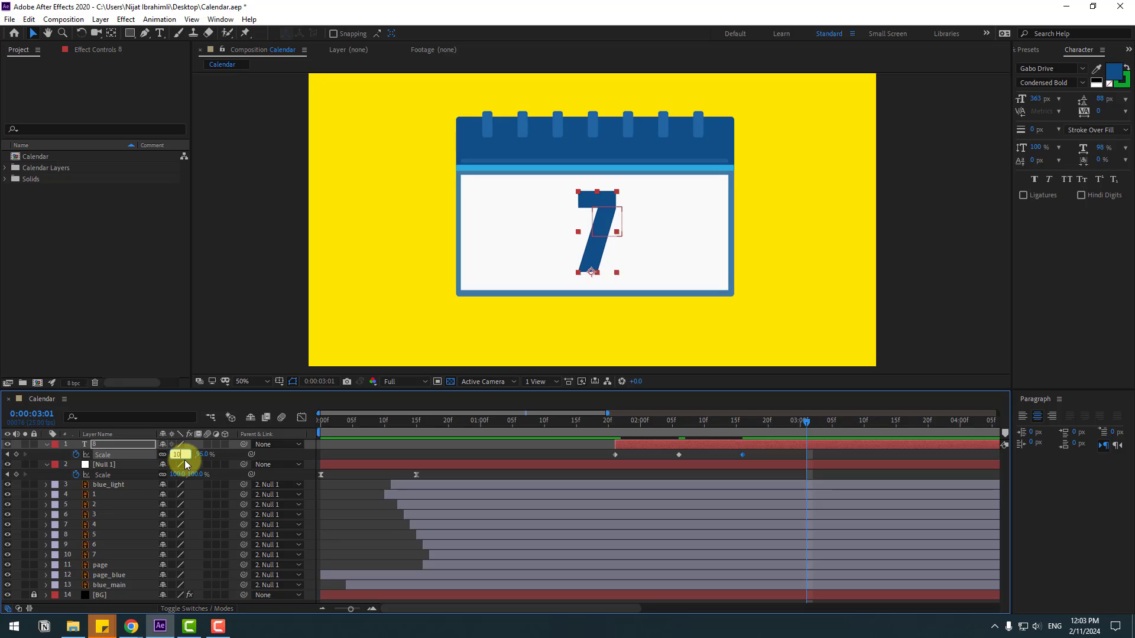
Add Scale keyframes at 102% and, ten frames later, the final 100%.
type("102")
key("Return")
key("shift+Page_Down")
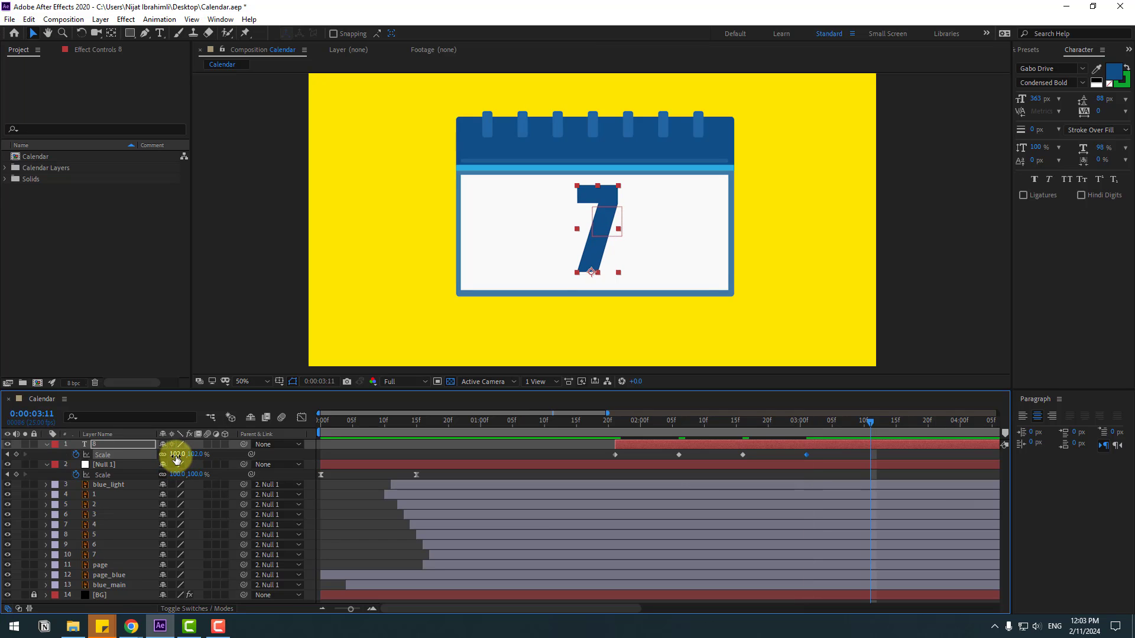
left_click(178, 455)
type("100")
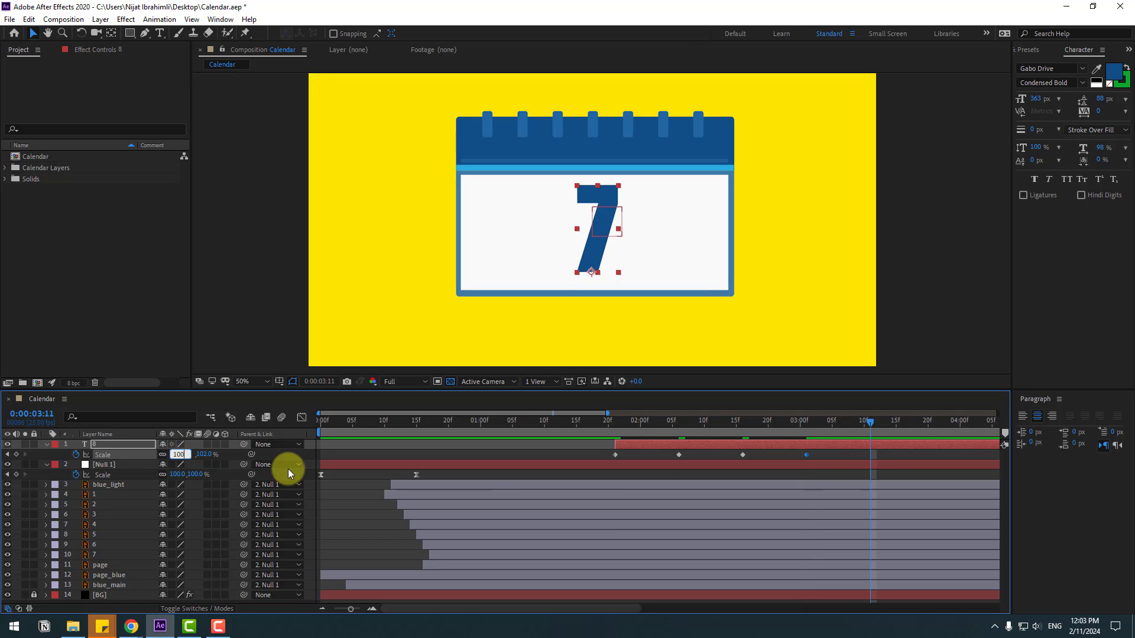
key("Return")
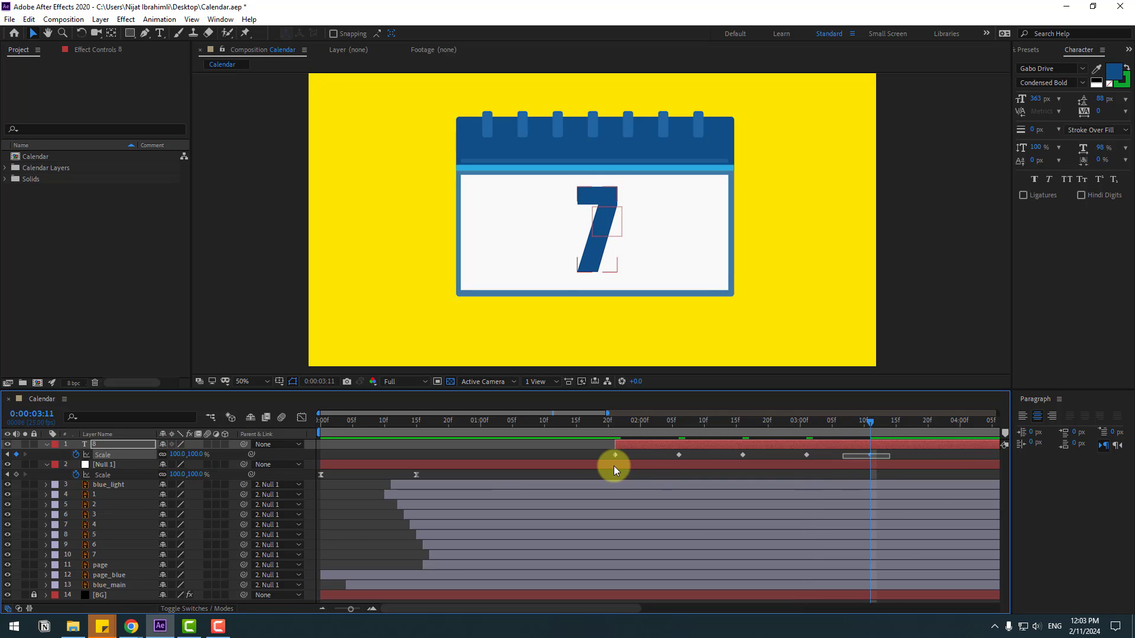
Apply Easy Ease to all five Scale keyframes.
left_click_drag(614, 465, 616, 456)
right_click(616, 456)
mouse_move(680, 602)
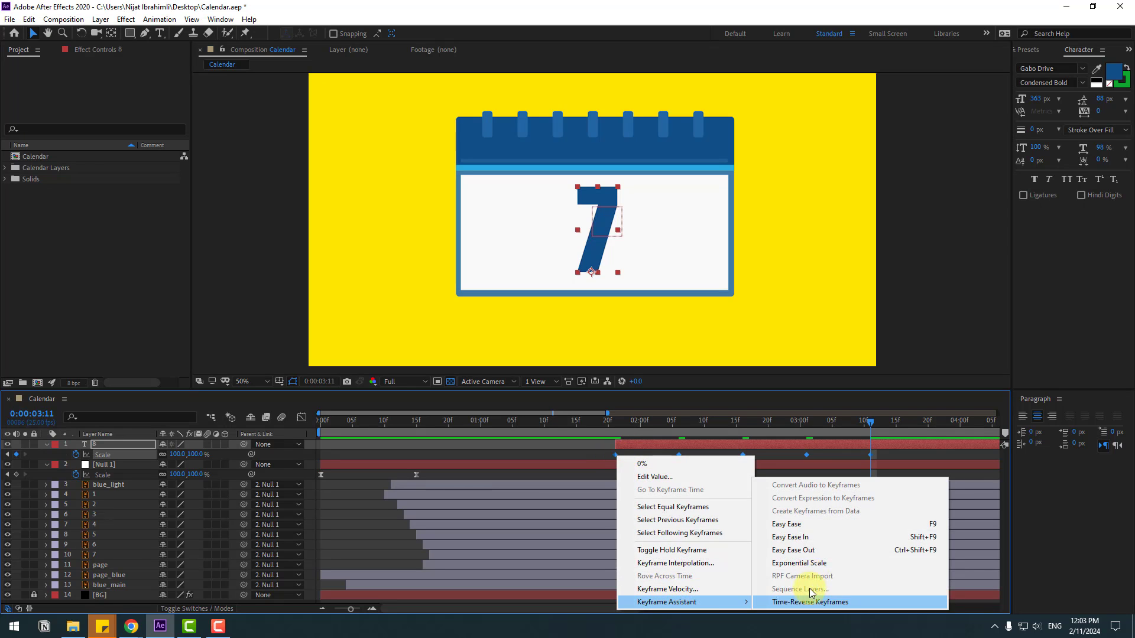
left_click(792, 524)
Preview the scale bounce from just before the pop-in, then reveal Rotation.
left_click_drag(321, 433, 600, 431)
key("space")
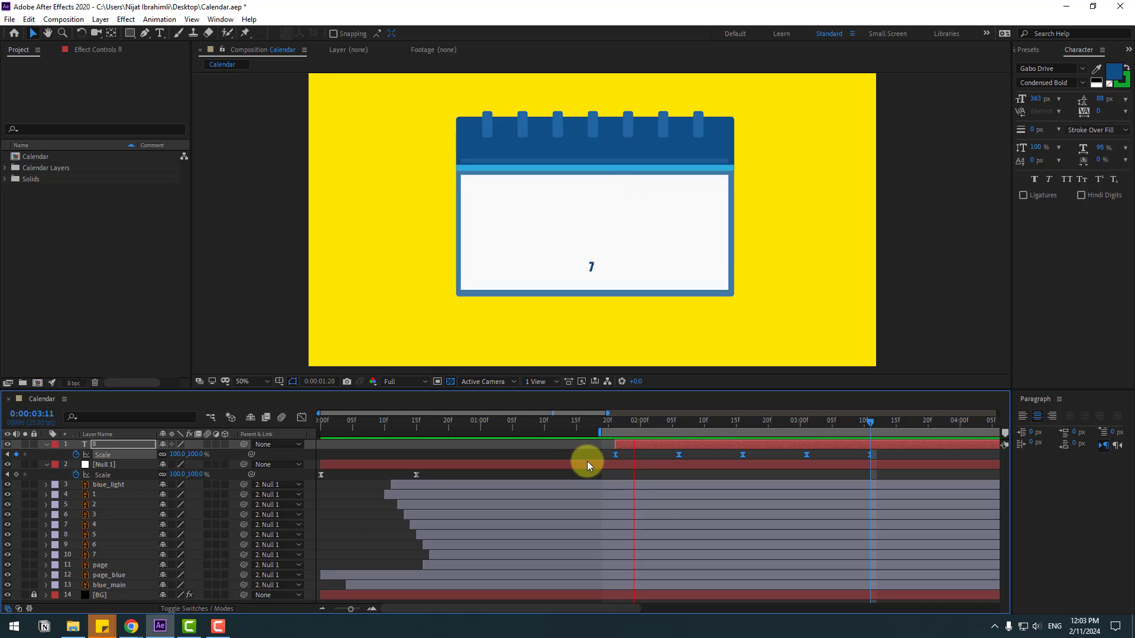
key("space")
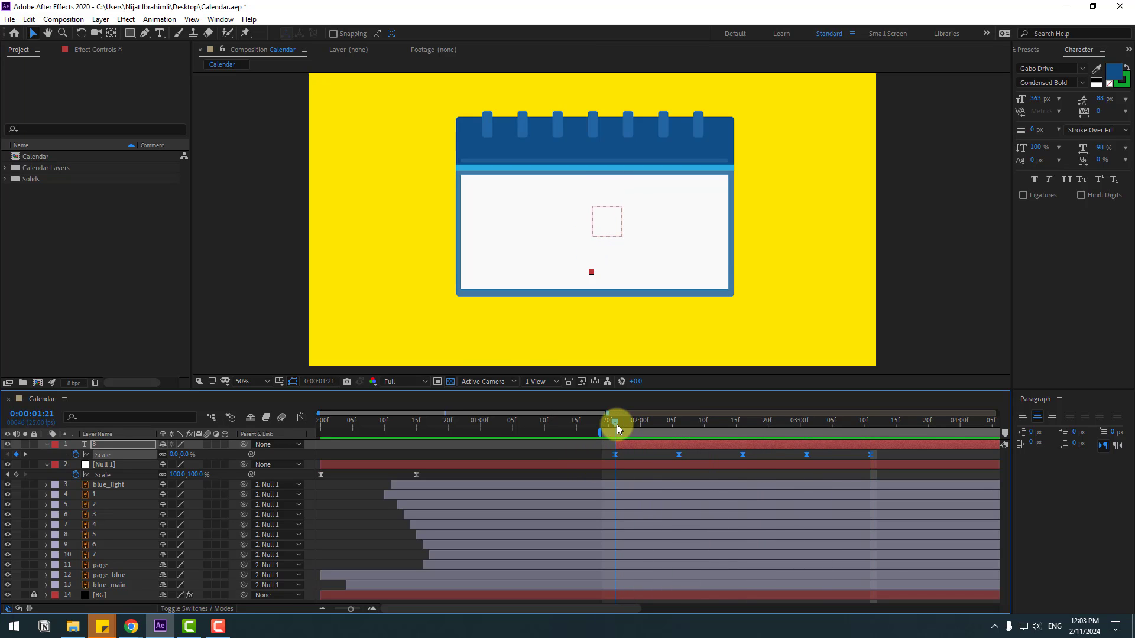
key("shift+r")
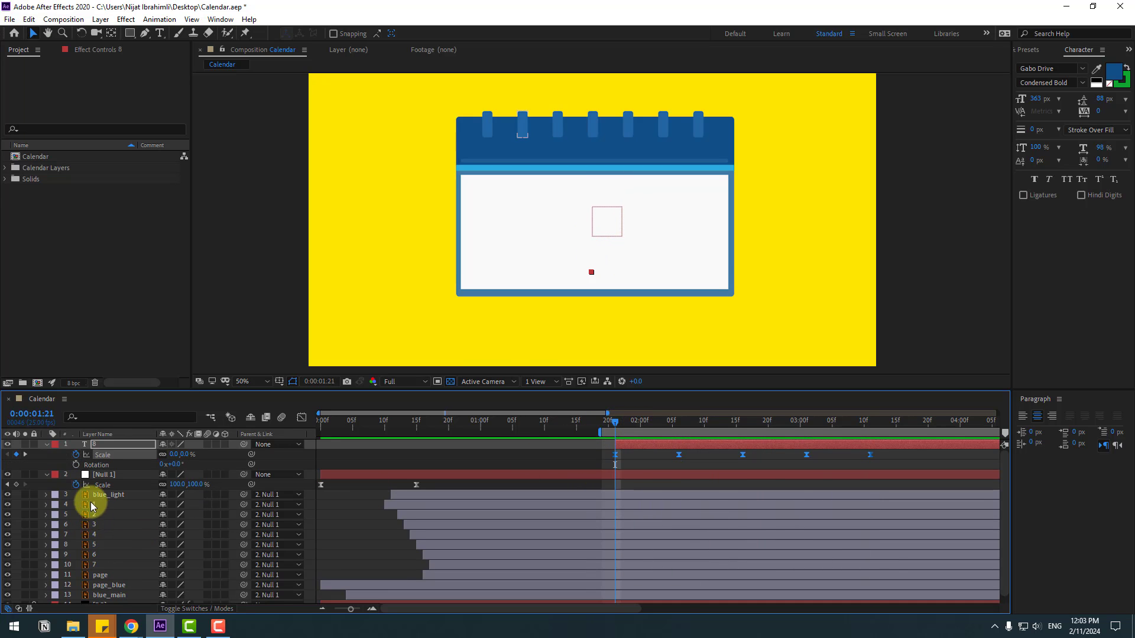
Start Rotation keyframing on the 7 with a starting angle of -20°.
left_click(76, 465)
left_click(173, 465)
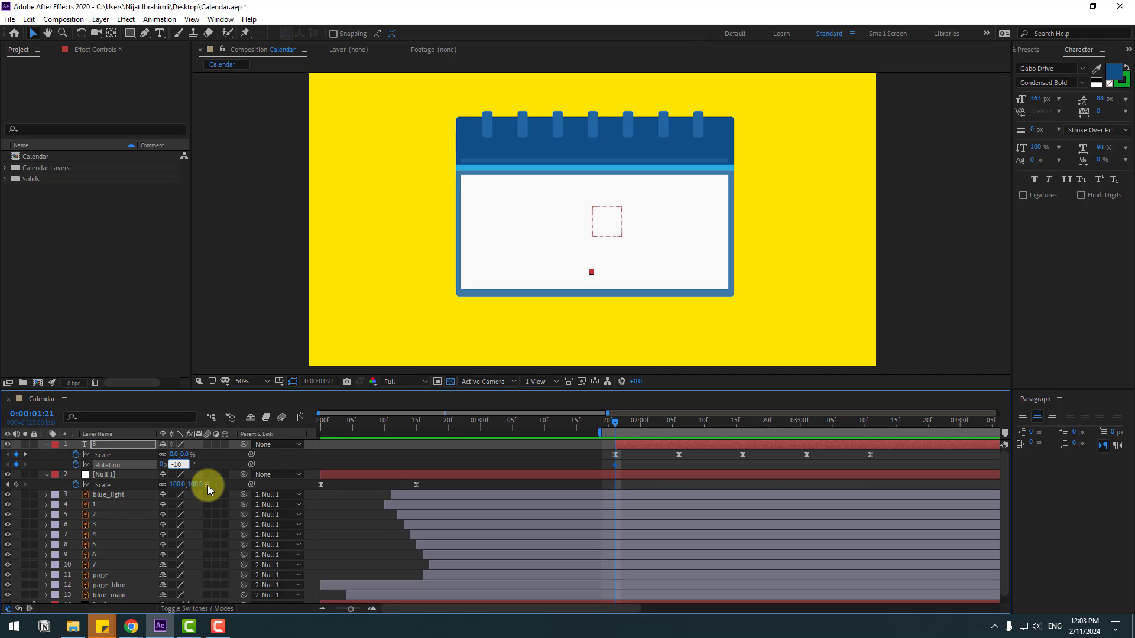
type("-10")
key("Return")
left_click(671, 421)
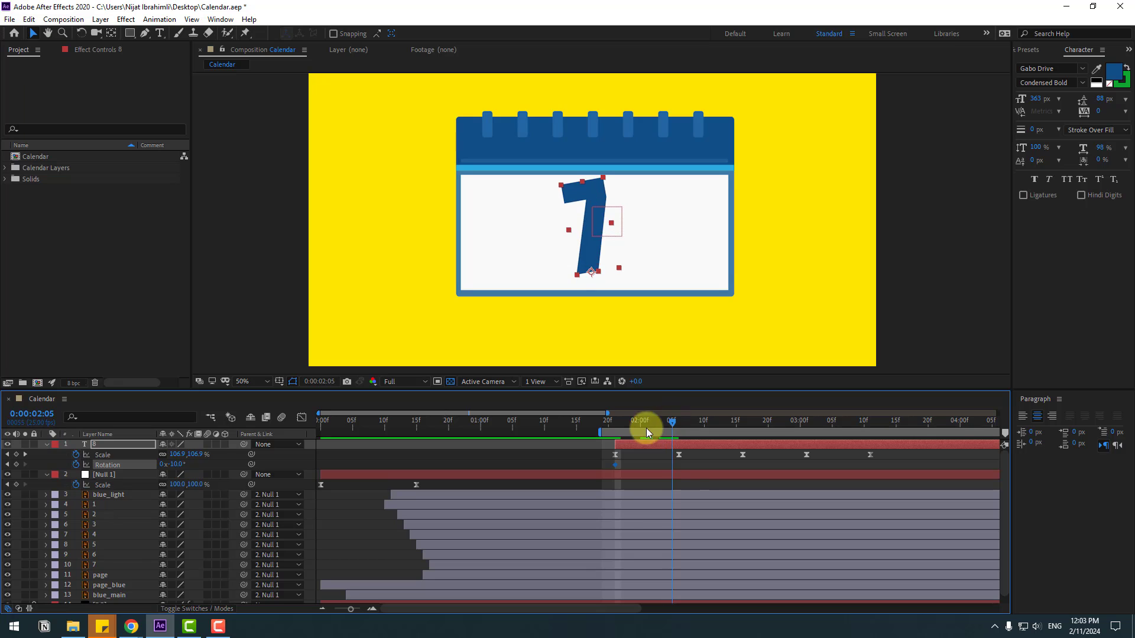
left_click(615, 424)
left_click(177, 464)
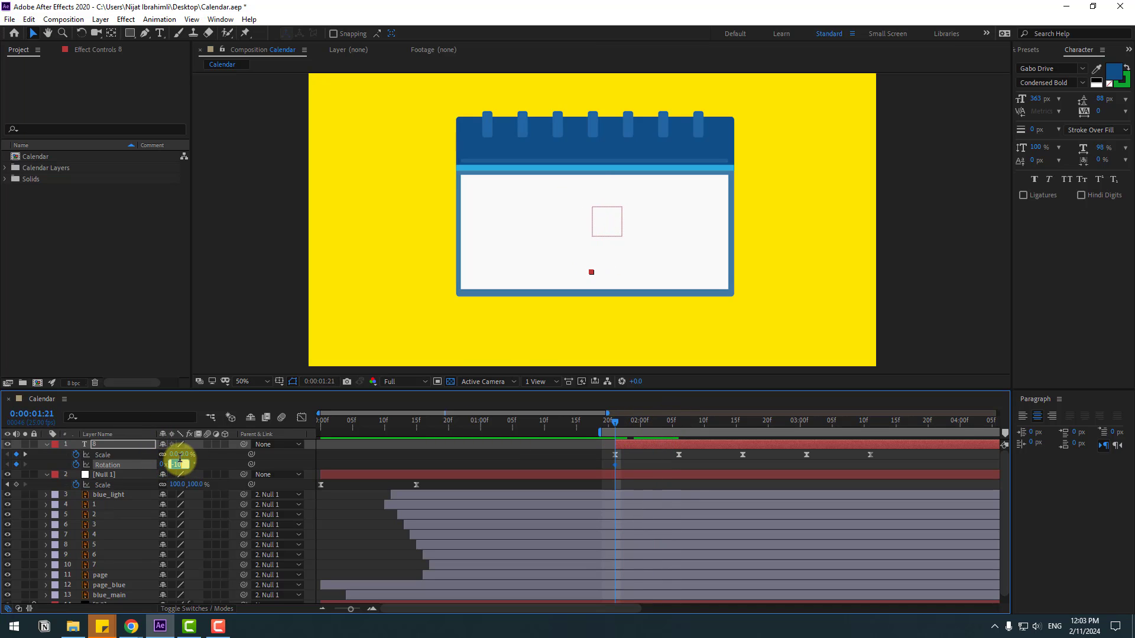
type("-20")
key("Return")
Set Rotation to +10° at the second keyframe and -5° at the third.
left_click_drag(654, 424, 679, 427)
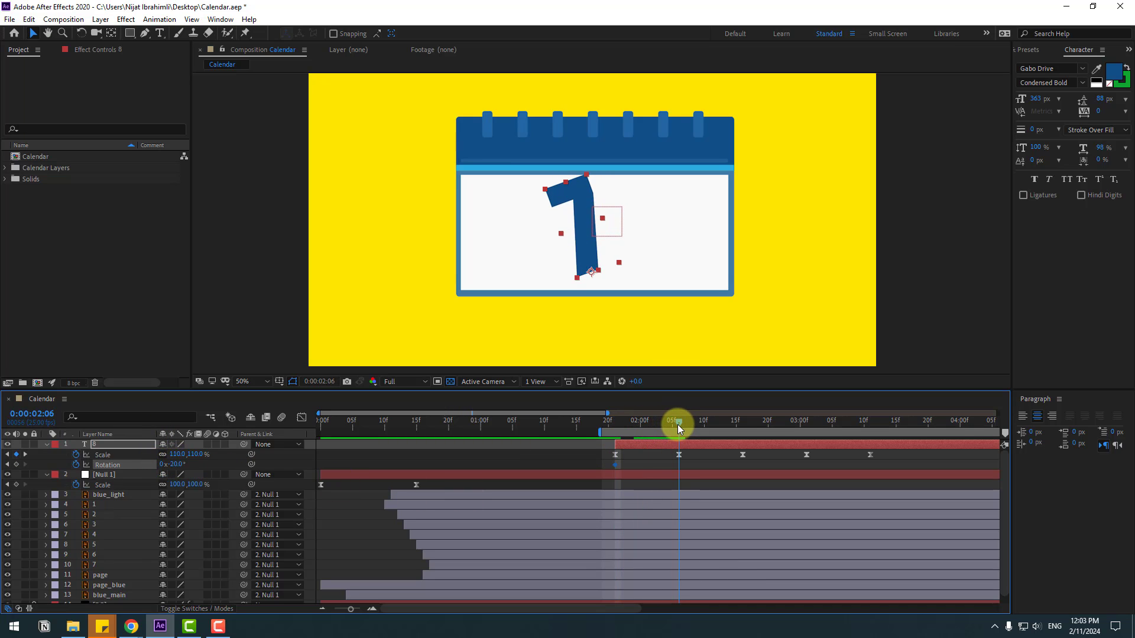
left_click(196, 478)
left_click_drag(175, 474, 742, 427)
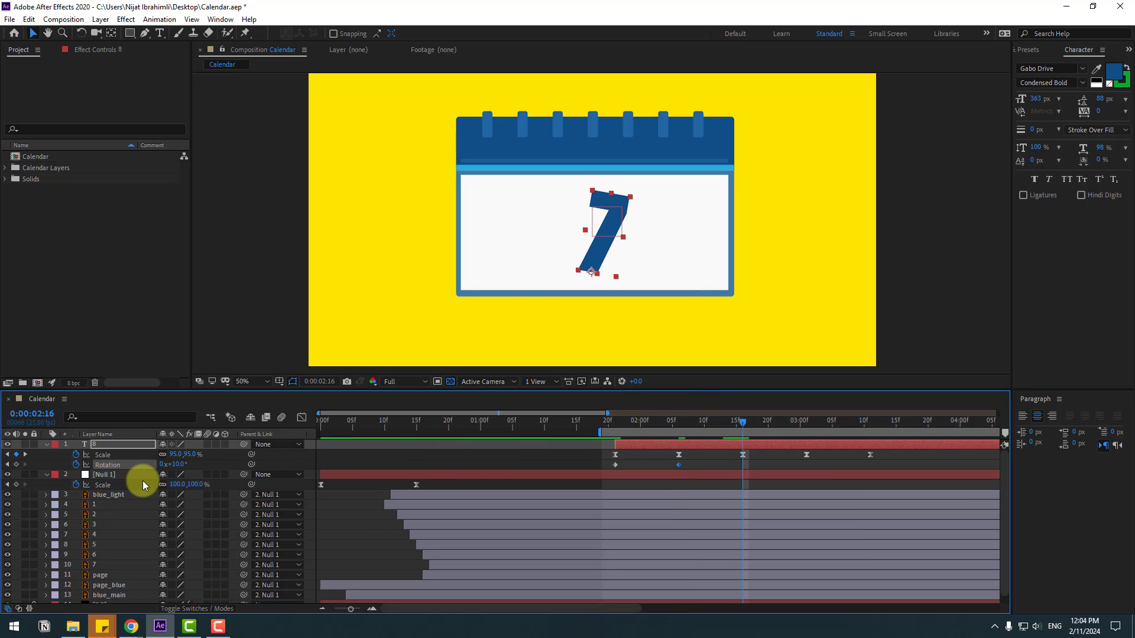
left_click(176, 464)
type("-5")
key("Return")
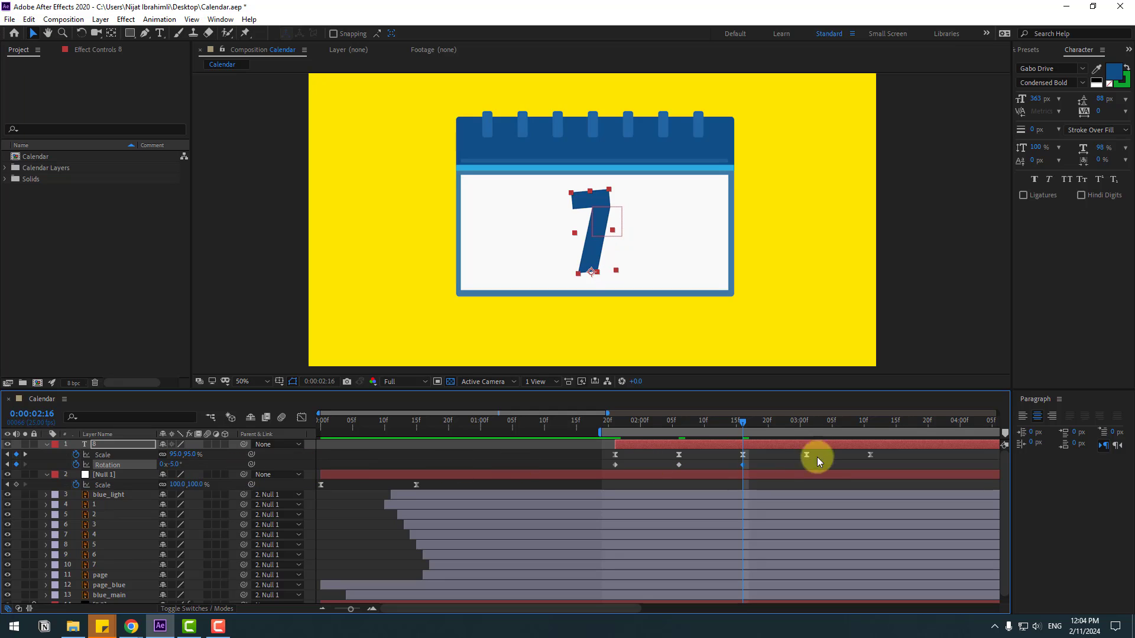
Key Rotation at +2.5° on the fourth keyframe and 0° on the last.
left_click(807, 423)
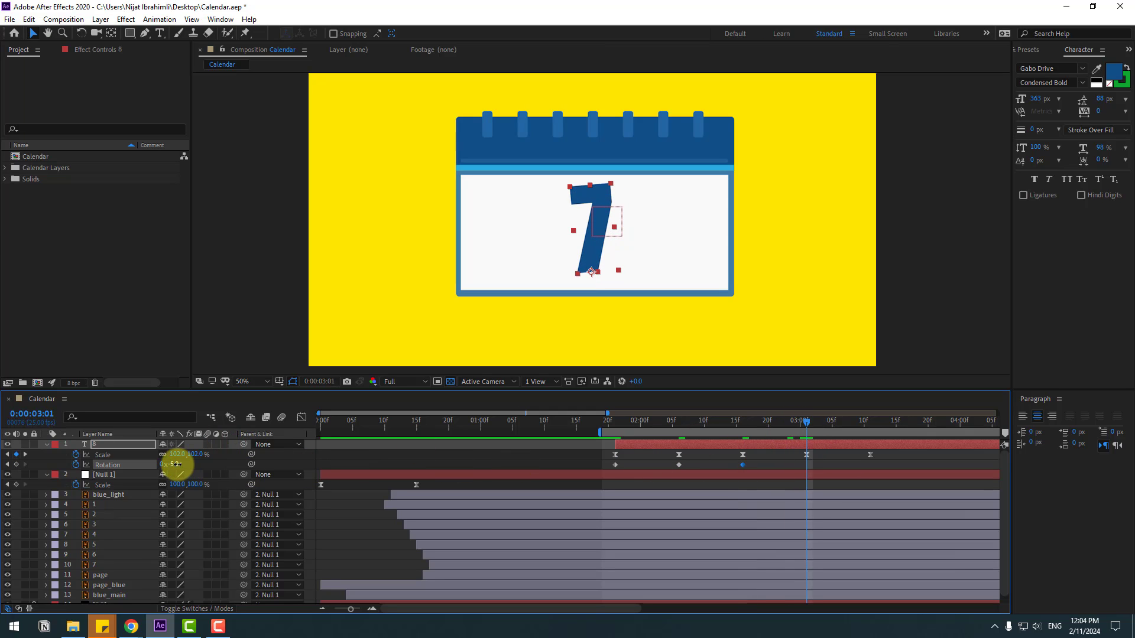
type("2.5")
key("Return")
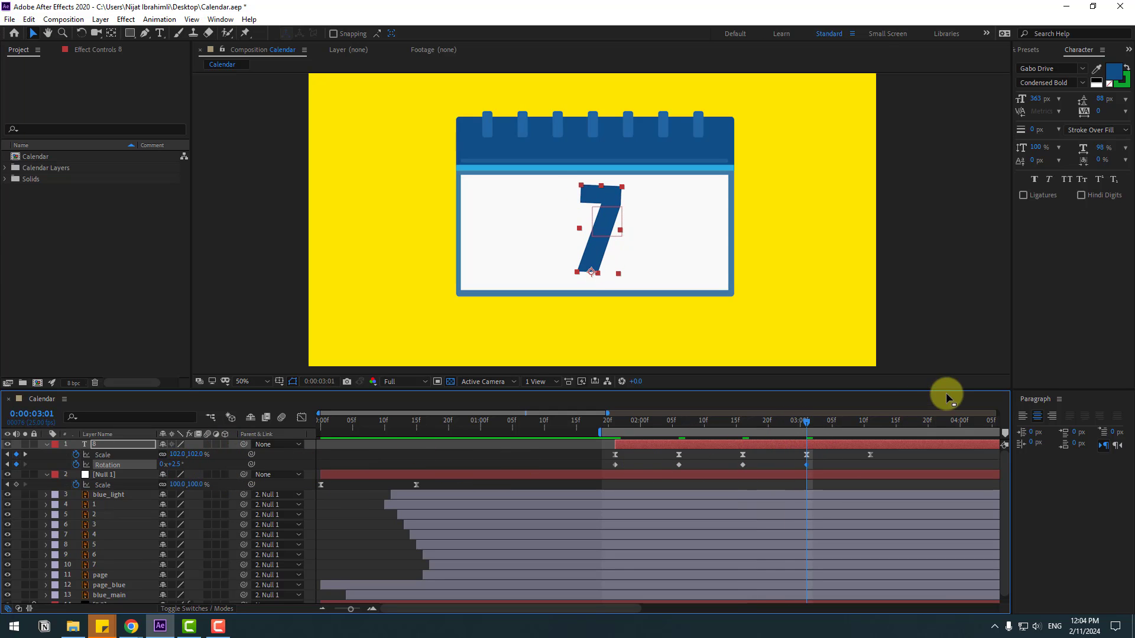
left_click(876, 422)
left_click_drag(874, 426, 869, 425)
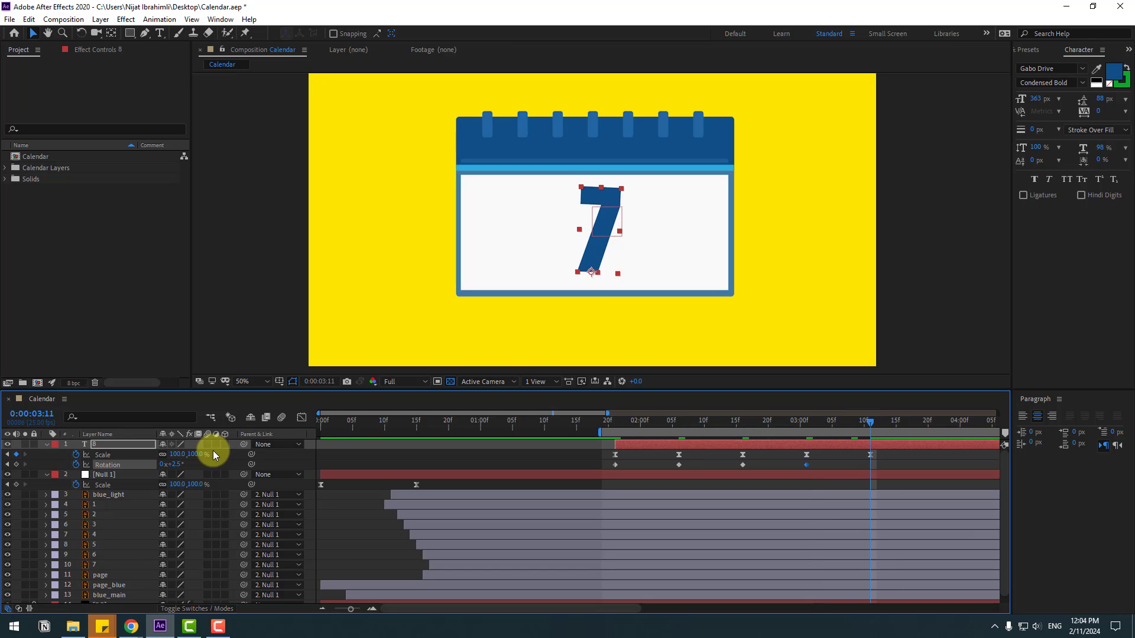
left_click(177, 465)
type("0")
key("Return")
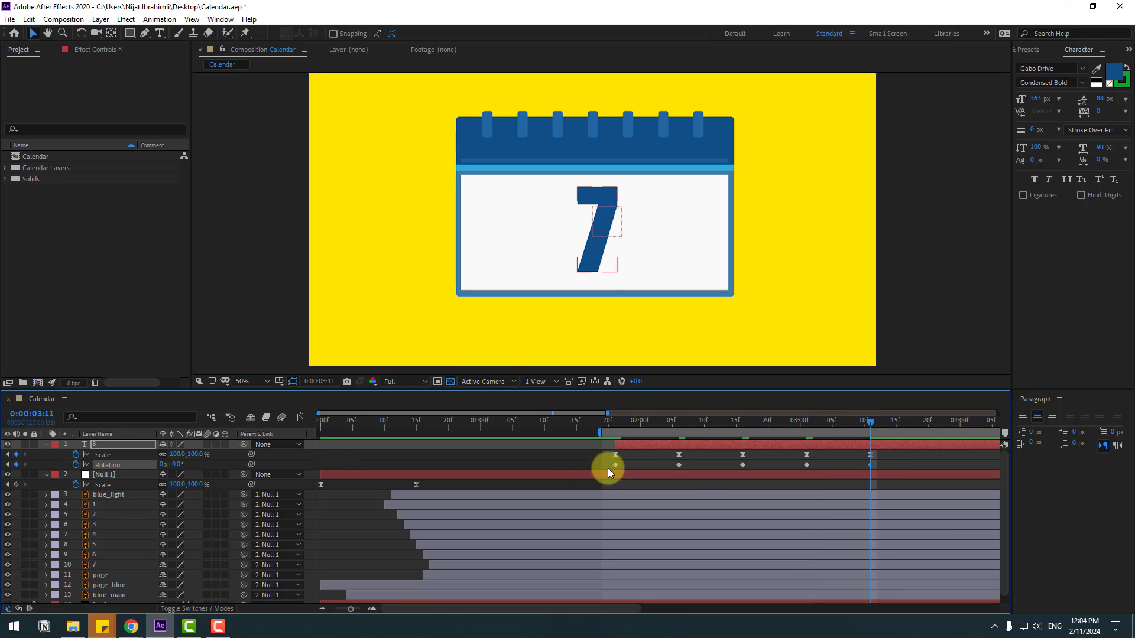